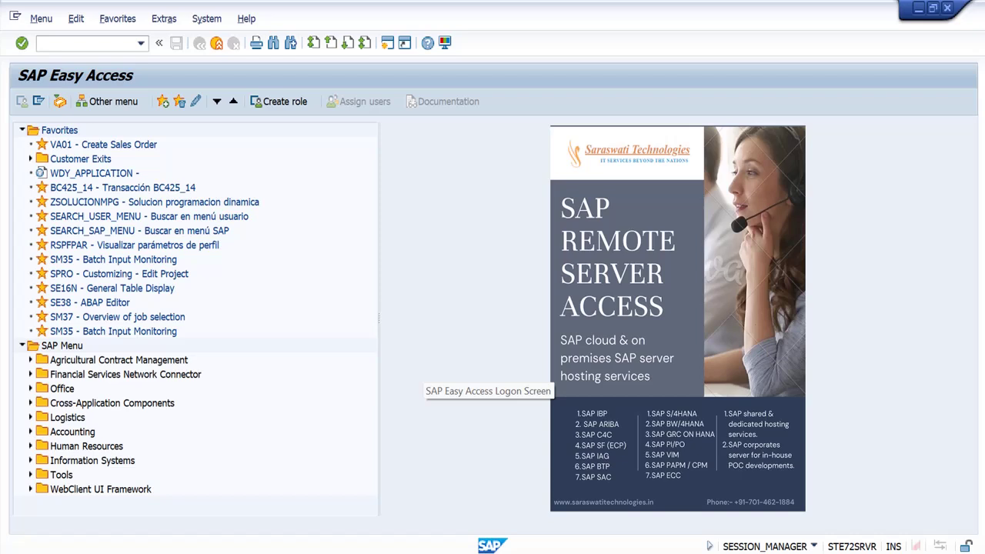
- Start transaction WG22 for changing material groups
left_click(119, 43)
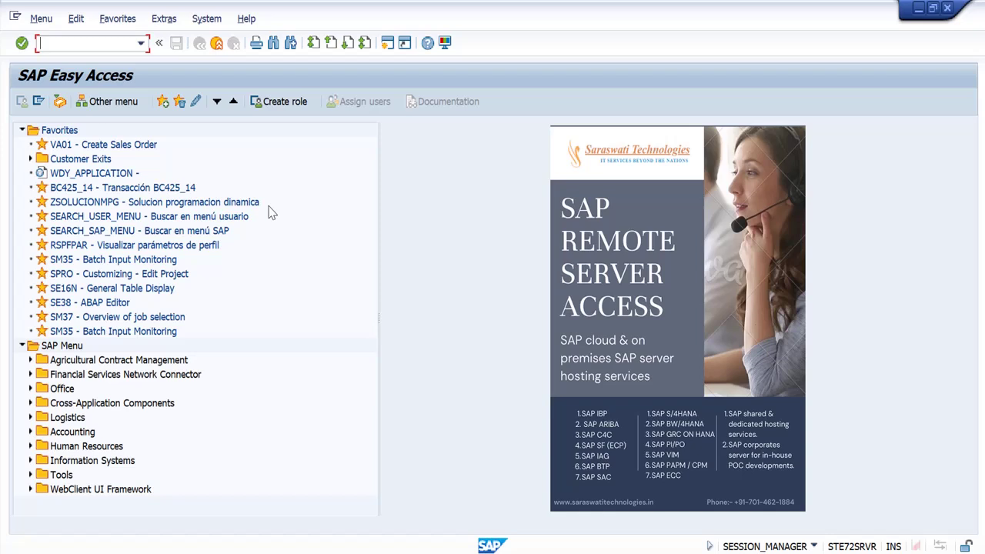
type("se93")
key("Return")
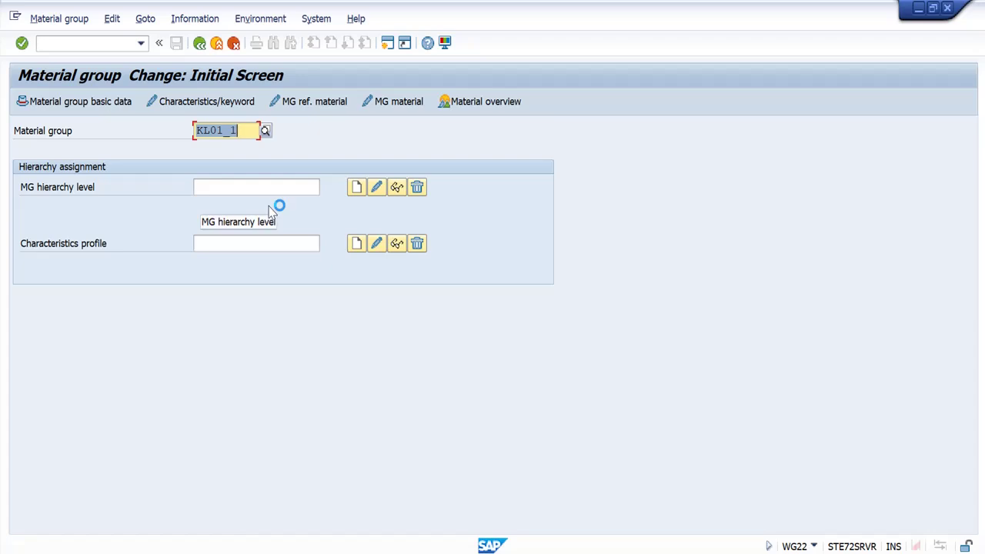
- Select material group H115 (Pants Men) and open its characteristics and keyword maintenance
key("Delete")
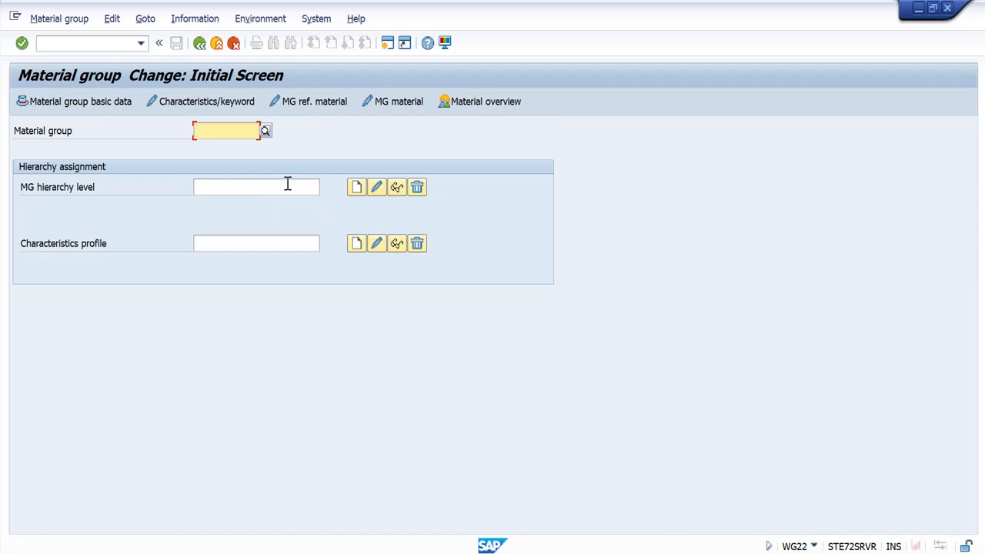
type("H")
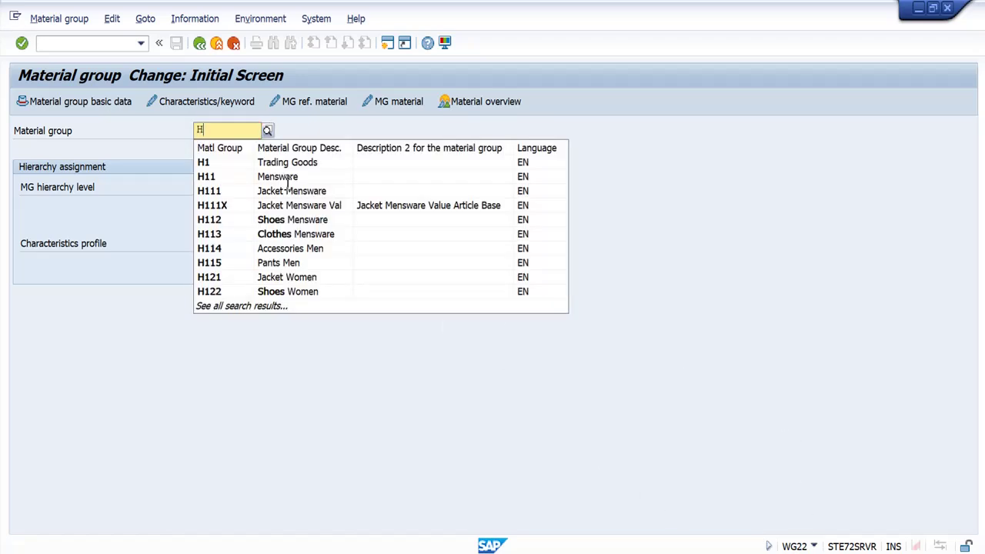
left_click(243, 263)
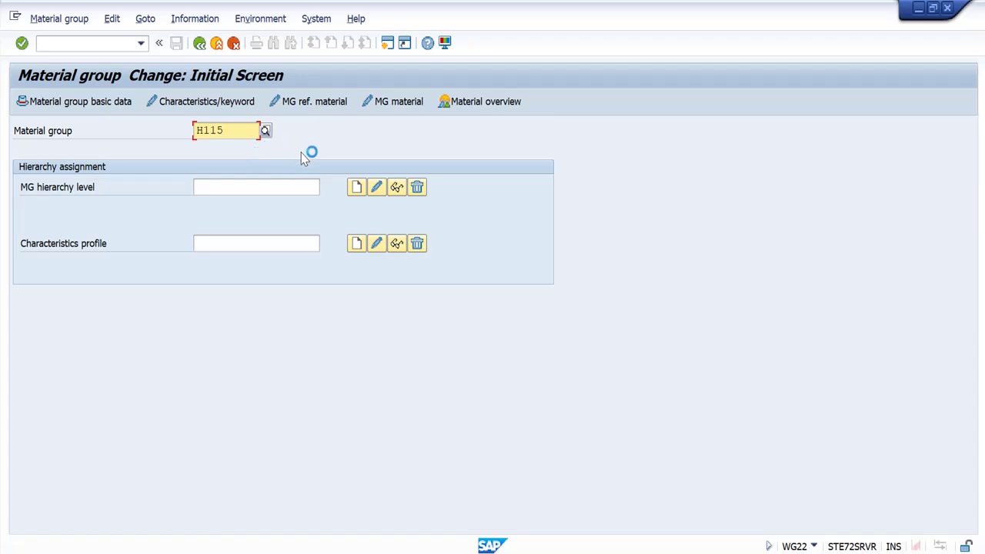
key("BackSpace")
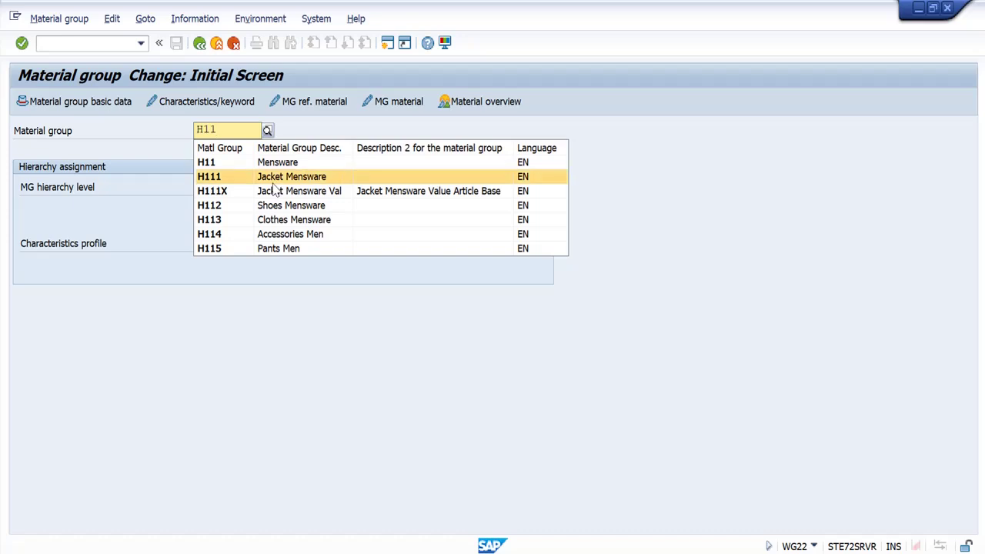
left_click(225, 251)
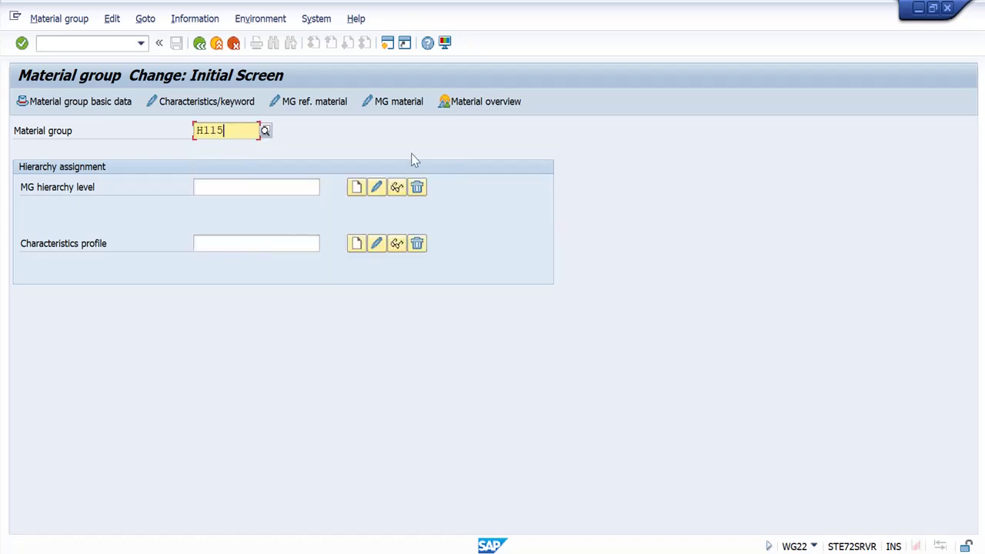
left_click(214, 106)
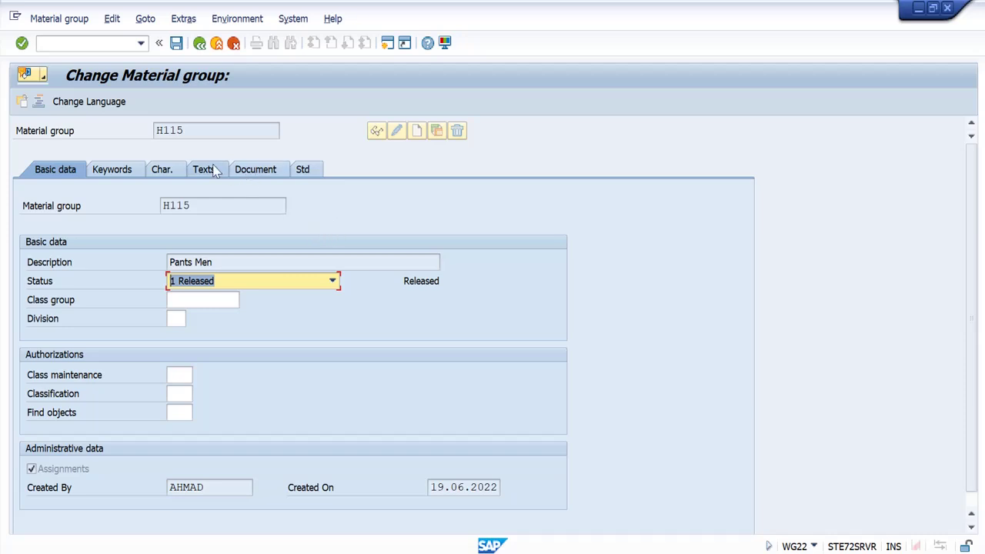
- Add the characteristic COLOR to material group H115
left_click(162, 169)
type("color")
key("Return")
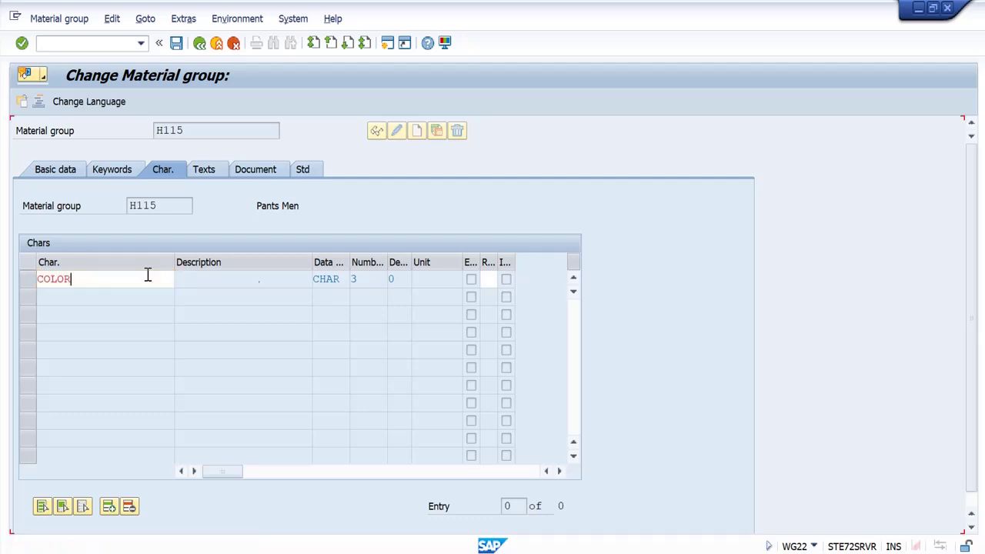
key("Return")
left_click(247, 282)
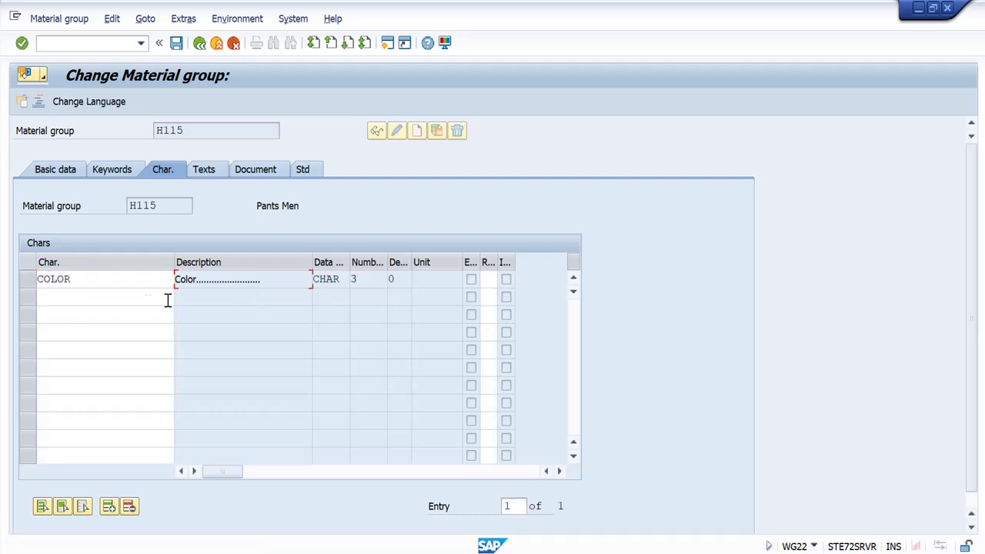
- Add SLEEVELENGTH as the second characteristic of the material group
left_click(112, 301)
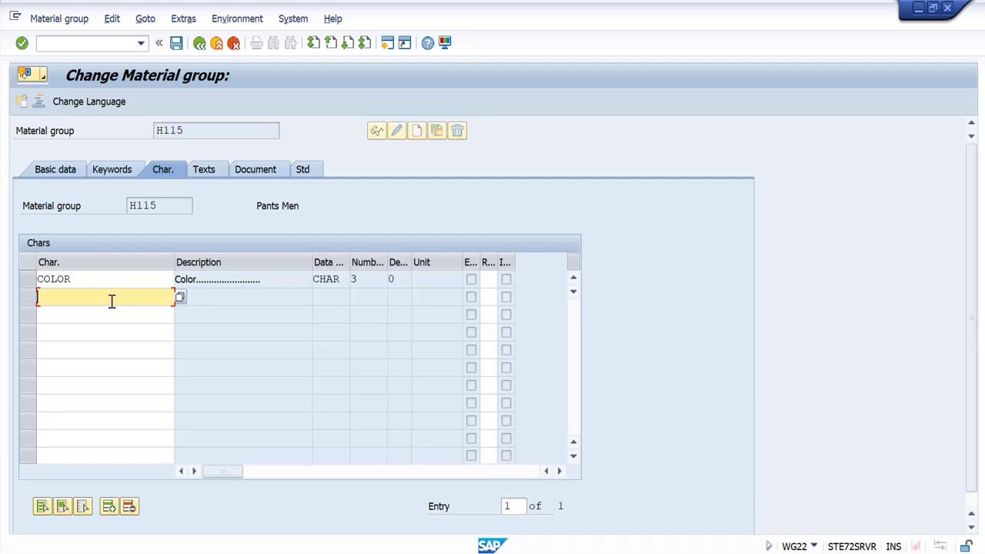
type("SL")
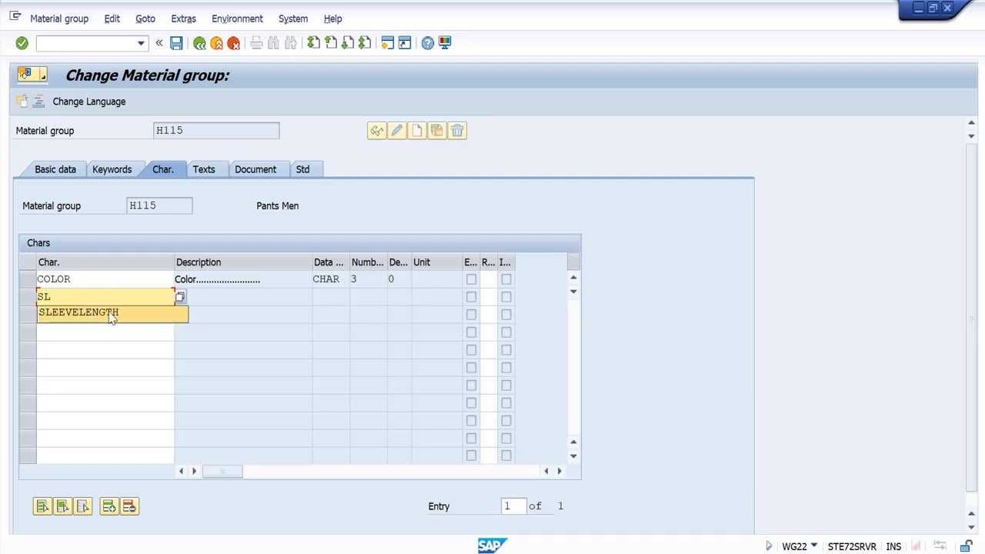
left_click(112, 314)
key("Return")
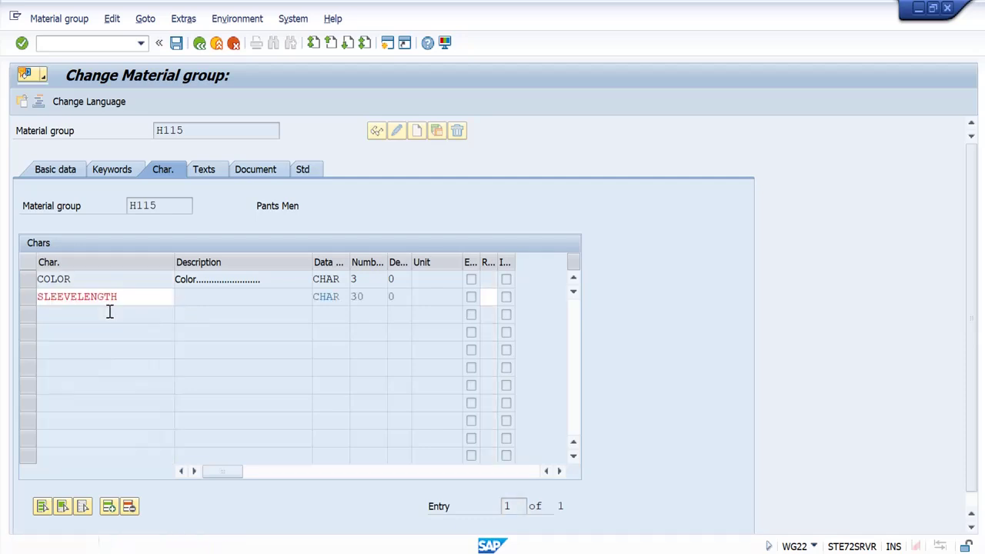
- Set the relevancy indicator of both COLOR and SLEEVELENGTH to 2, Relevant to variants
left_click(487, 279)
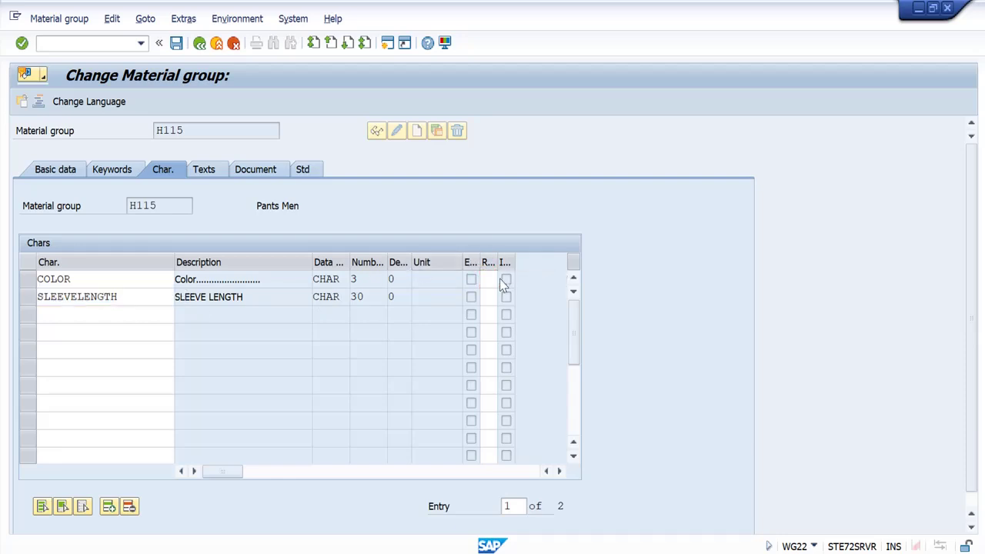
left_click(502, 279)
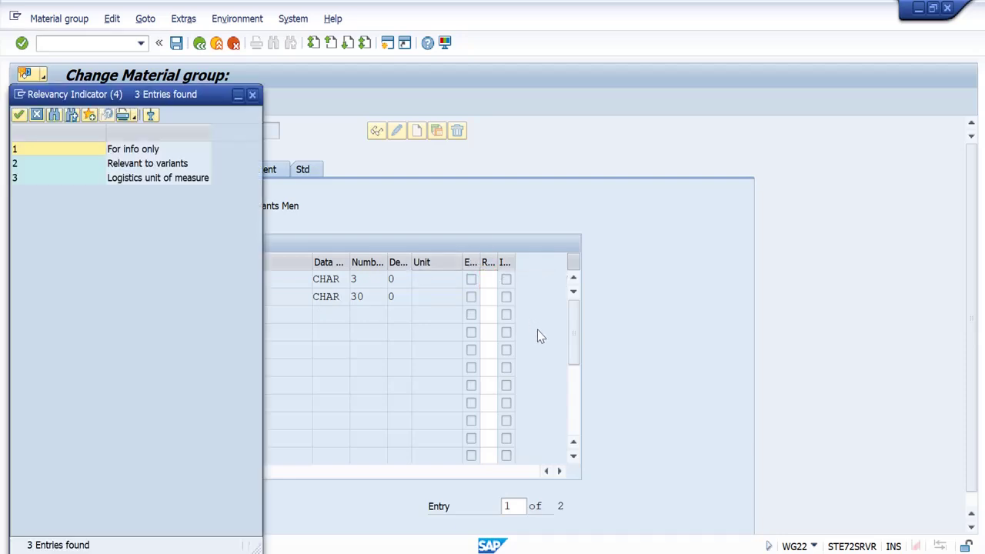
double_click(171, 177)
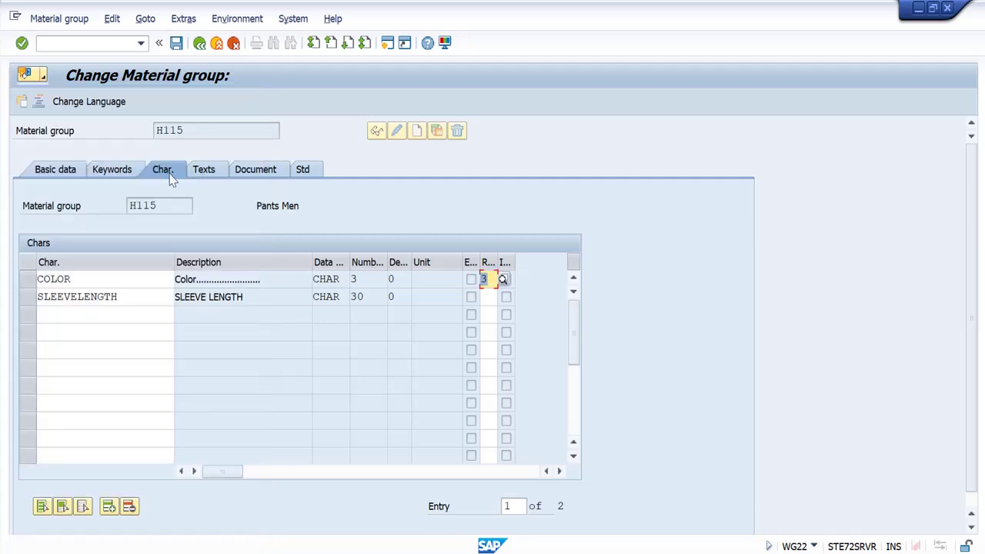
left_click(502, 278)
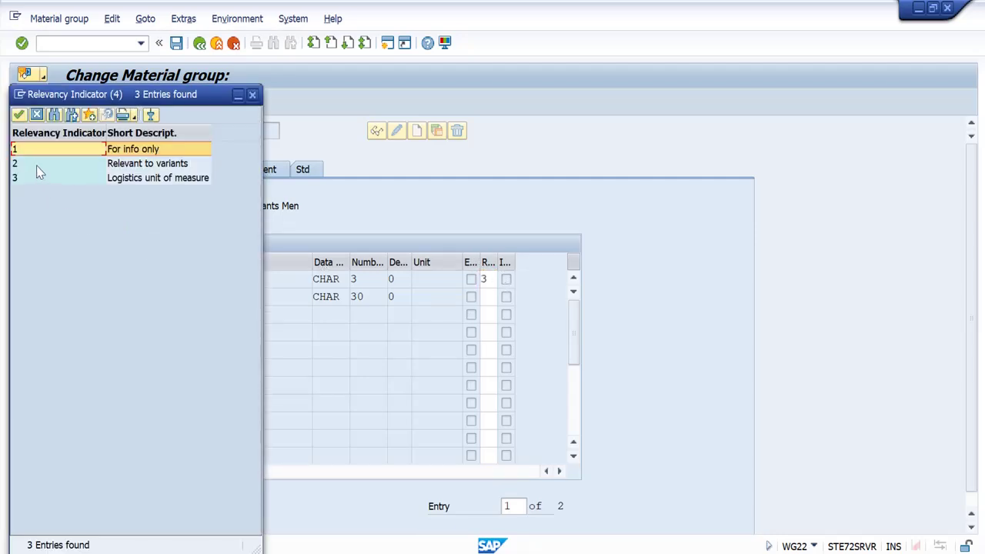
double_click(40, 172)
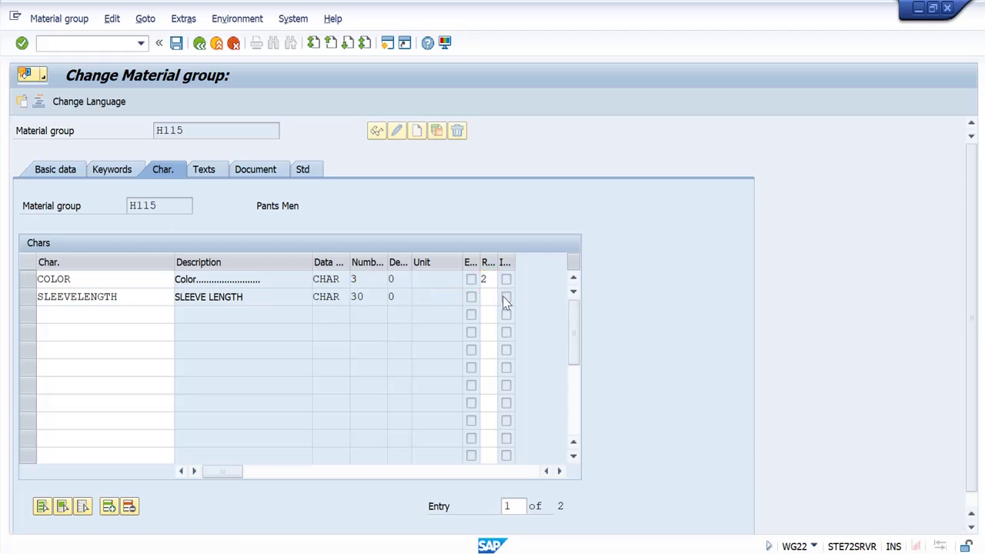
left_click(505, 300)
left_click(141, 170)
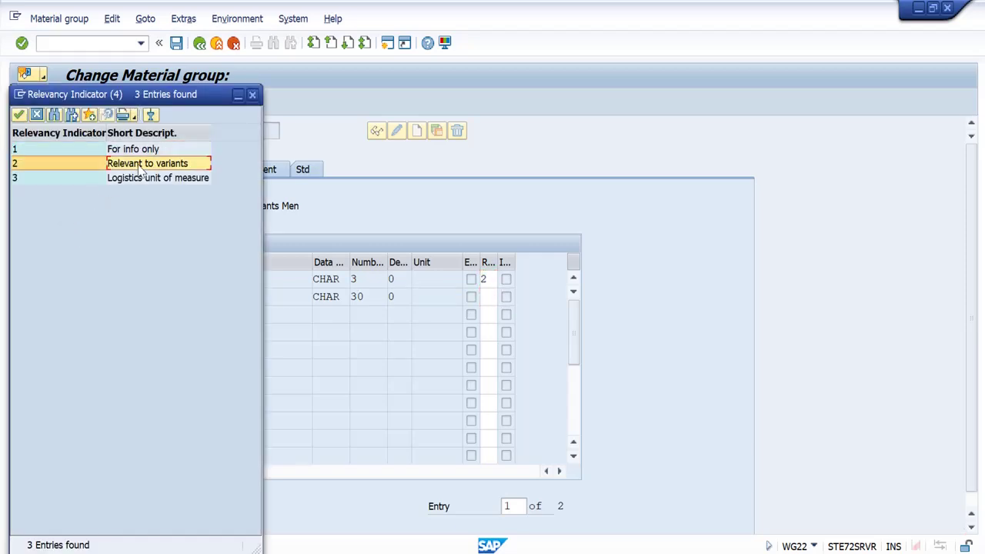
double_click(140, 170)
- Acknowledge the messages for both characteristics and save material group H115
left_click(177, 44)
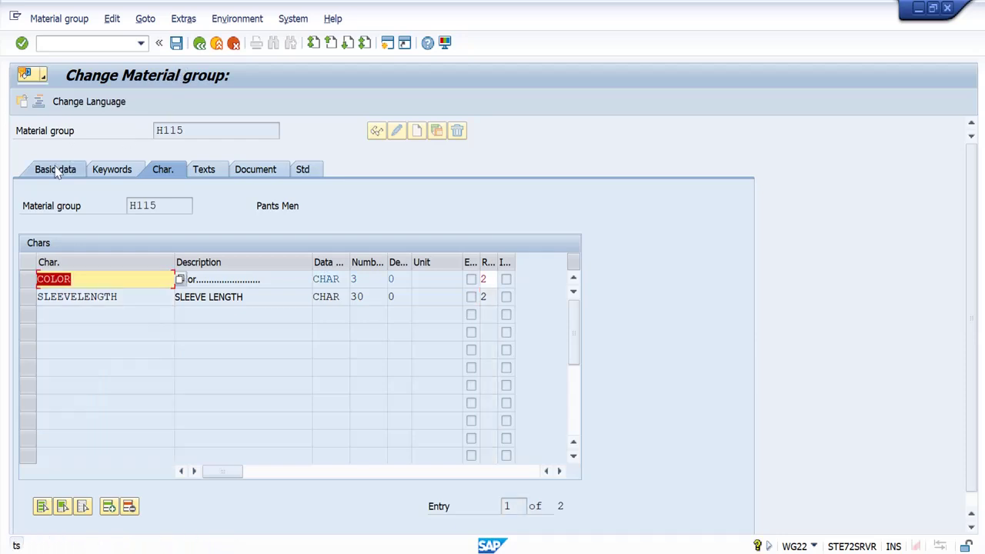
key("Return")
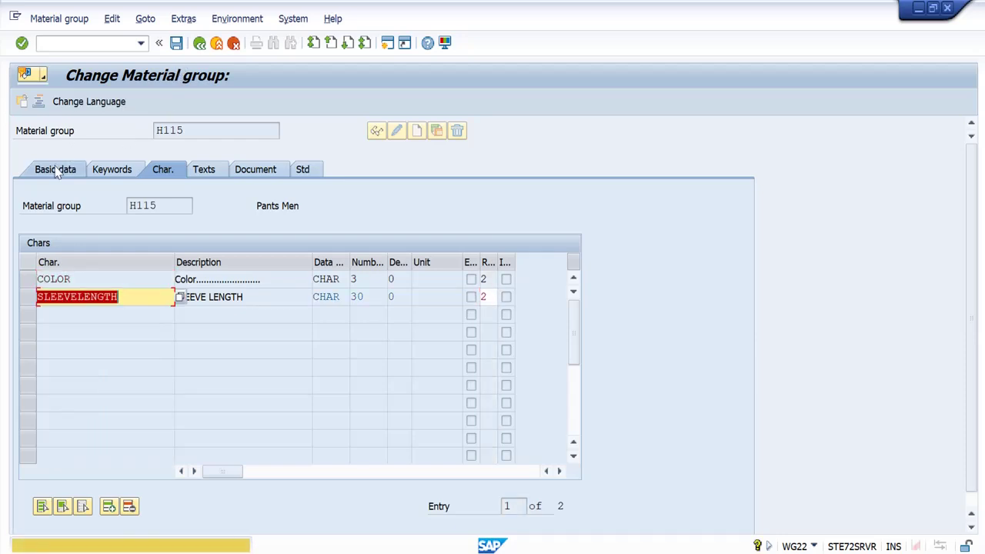
left_click(57, 170)
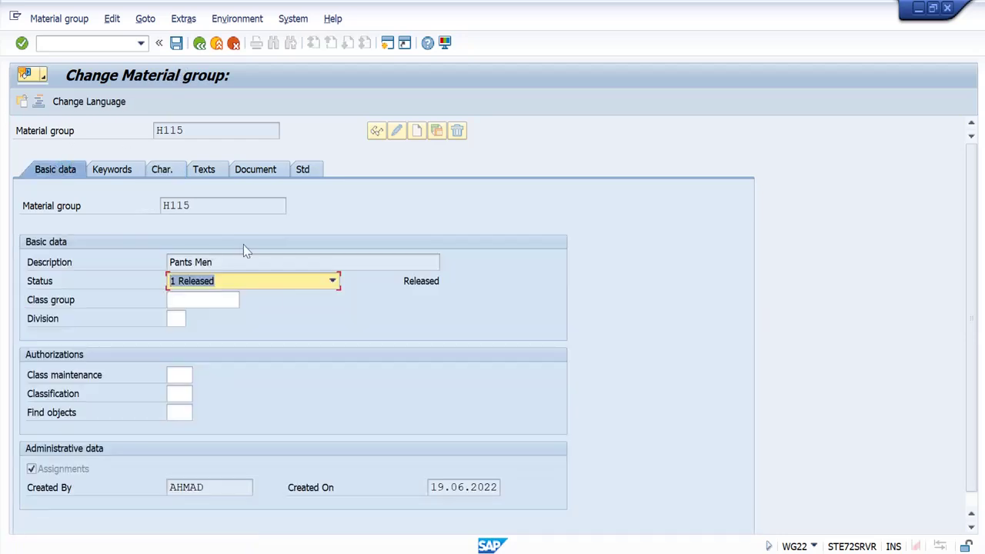
left_click(176, 43)
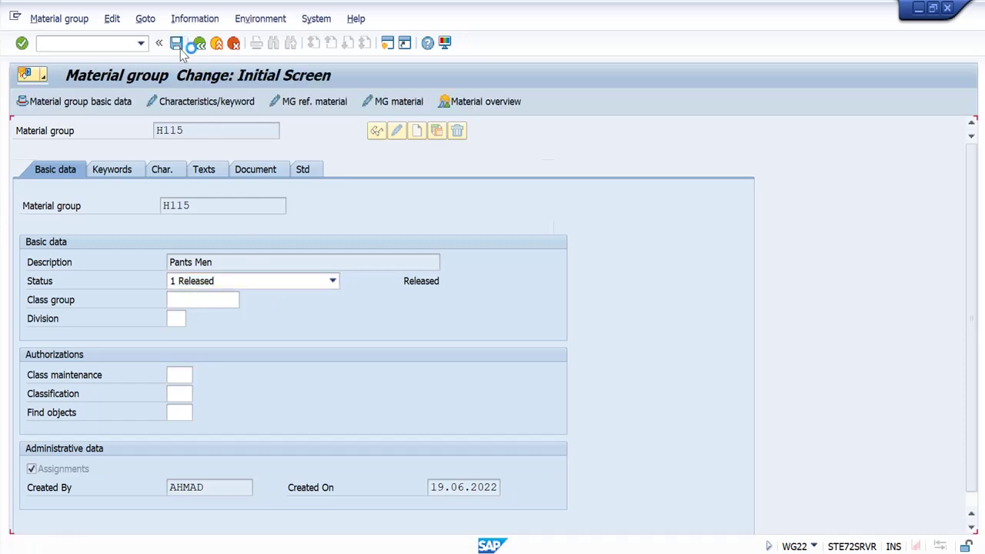
- Start creating a reference material for material group H115 with material type HALB, Semi-finished product
left_click(312, 105)
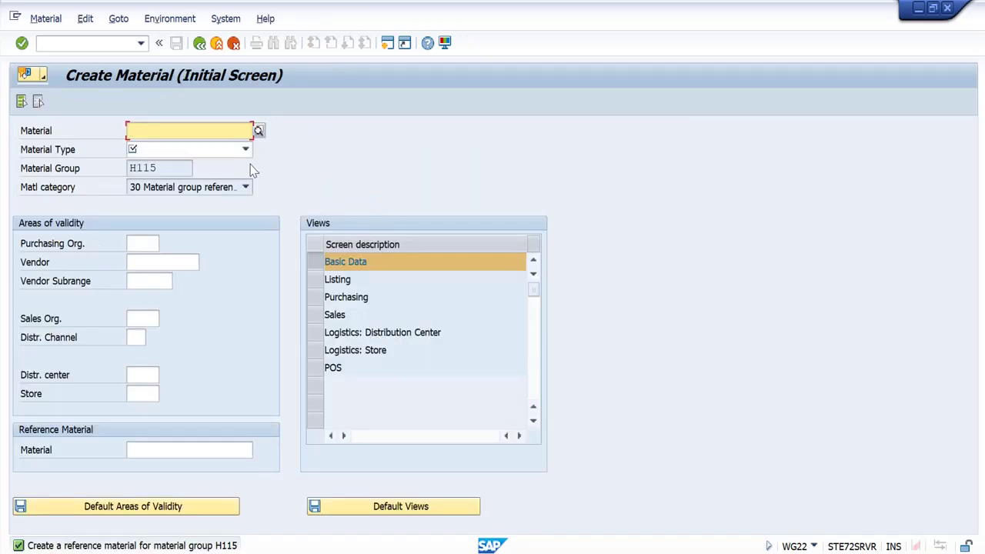
left_click(245, 149)
scroll(199, 246, "down", 2)
scroll(199, 246, "down", 5)
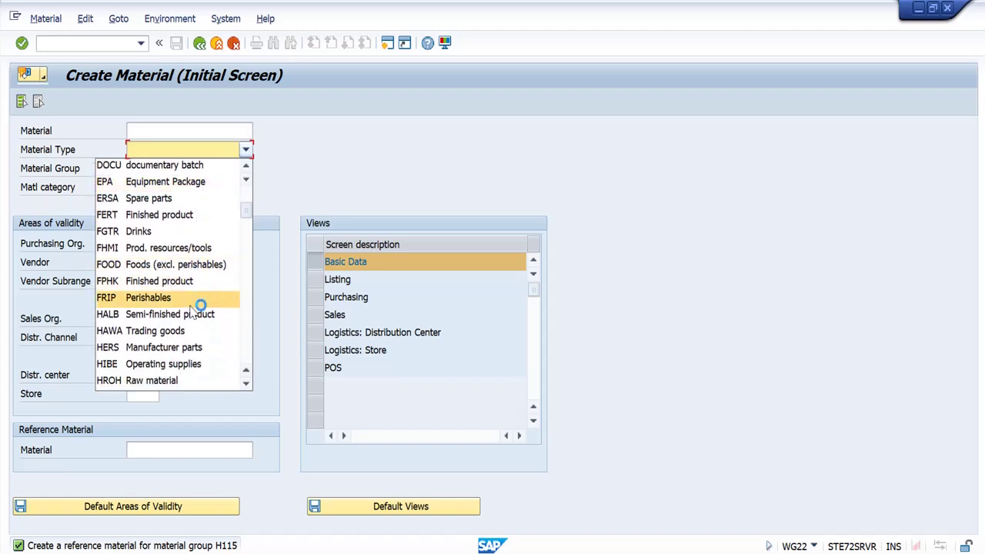
left_click(195, 315)
- Set the reference material's purchasing organization to KL01 and its vendor to KL01_VEND1
left_click(150, 243)
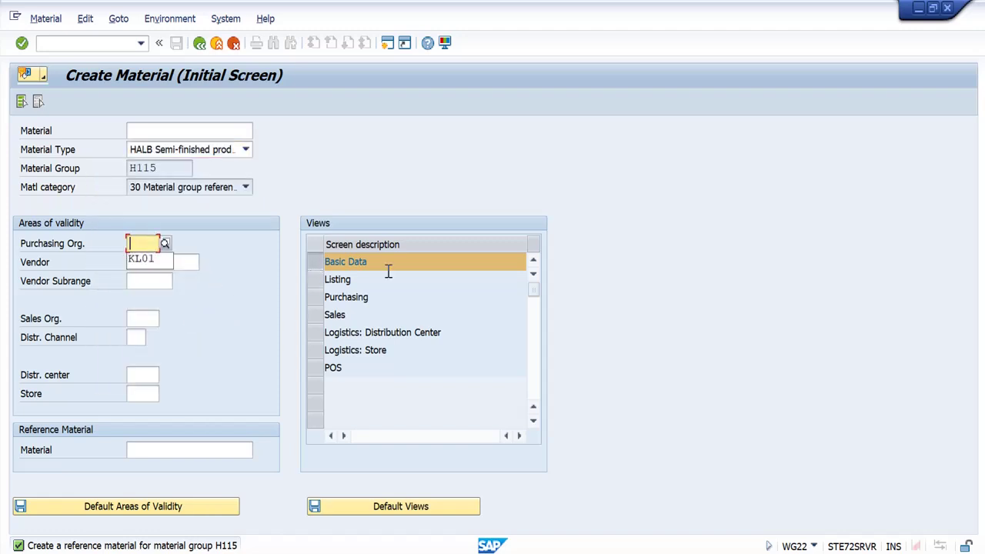
type("KL01")
key("Tab")
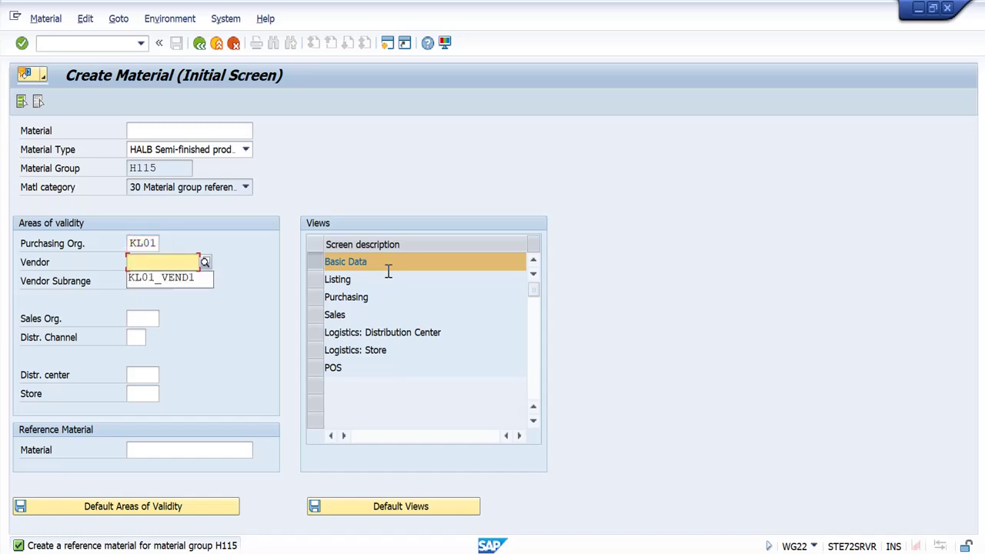
type("KL01_VEND1")
key("Tab")
- Enter sales organization KL01, distribution channel R5, distribution center KL01 and store KL02, and continue to the basic data
key("Tab")
type("KL01")
key("Tab")
type("R5")
key("Tab")
type("KL01")
key("Tab")
type("KL02")
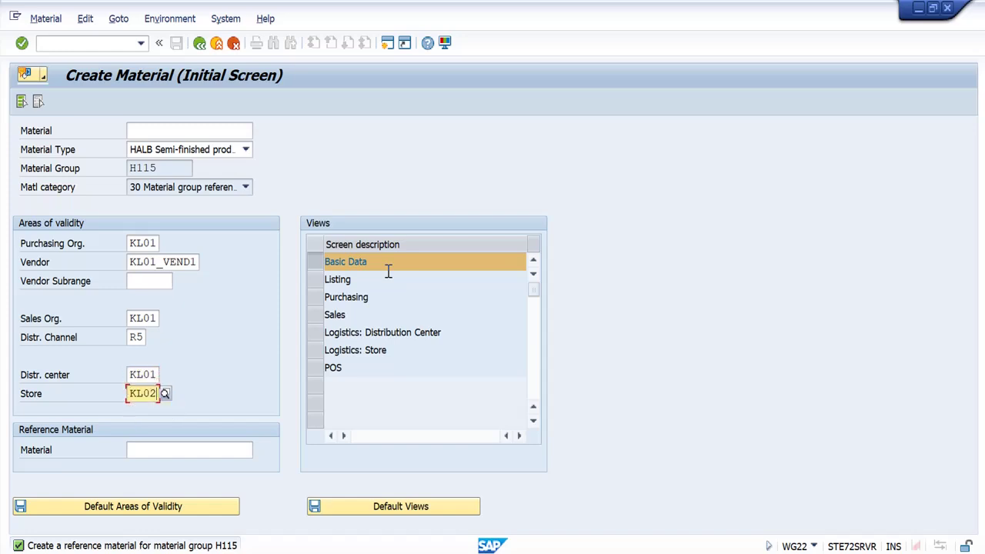
key("Return")
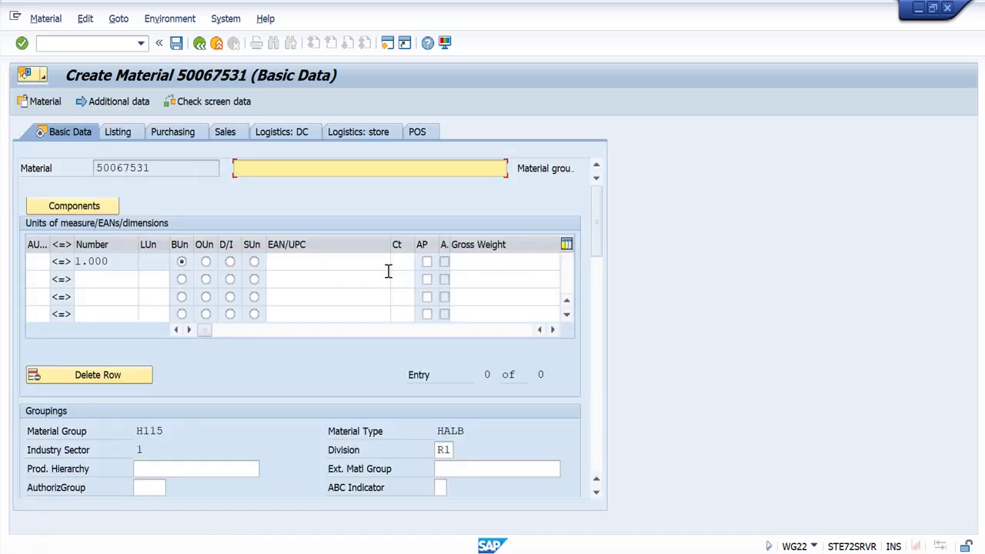
- Give the material the description "Ref material_KL01_2" and the unit of measure EA
type("R")
key("Down")
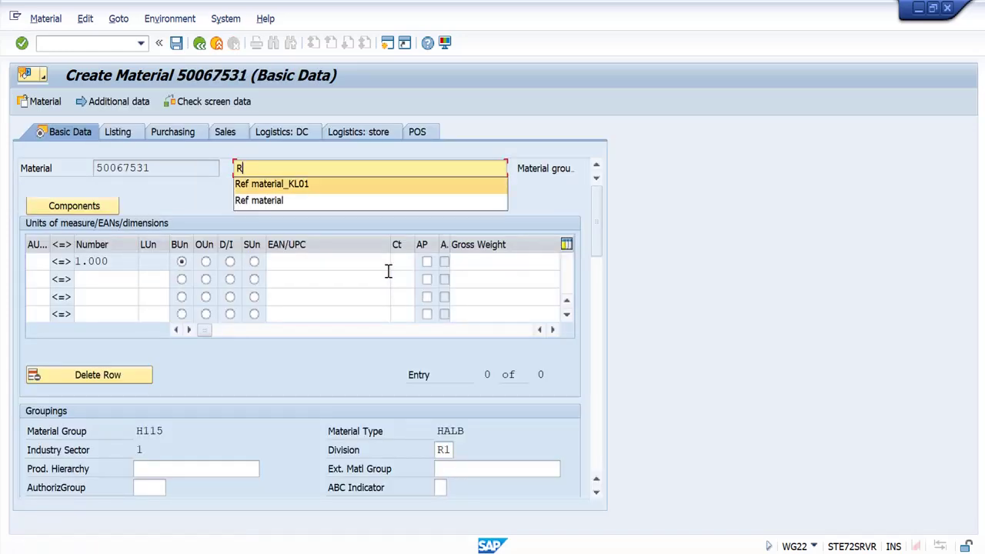
key("Return")
type("_2")
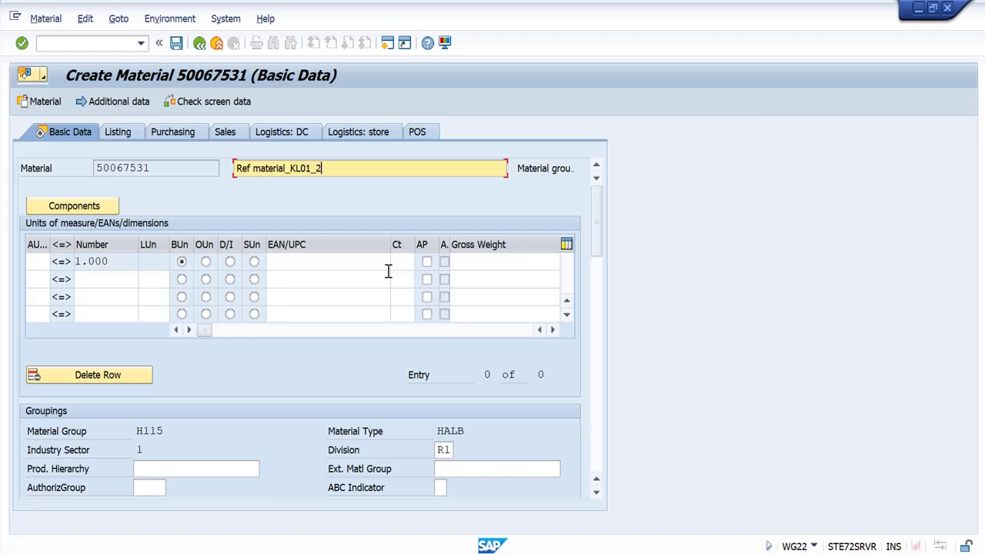
key("Tab")
key("Tab")
type("EA")
- Save the reference material, entering 0 for the required tax classification
key("Return")
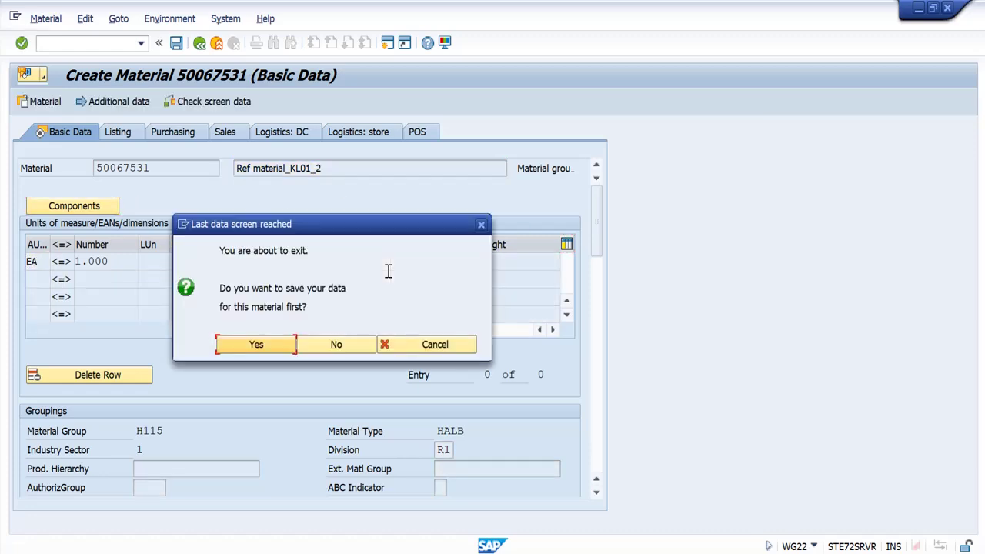
key("Return")
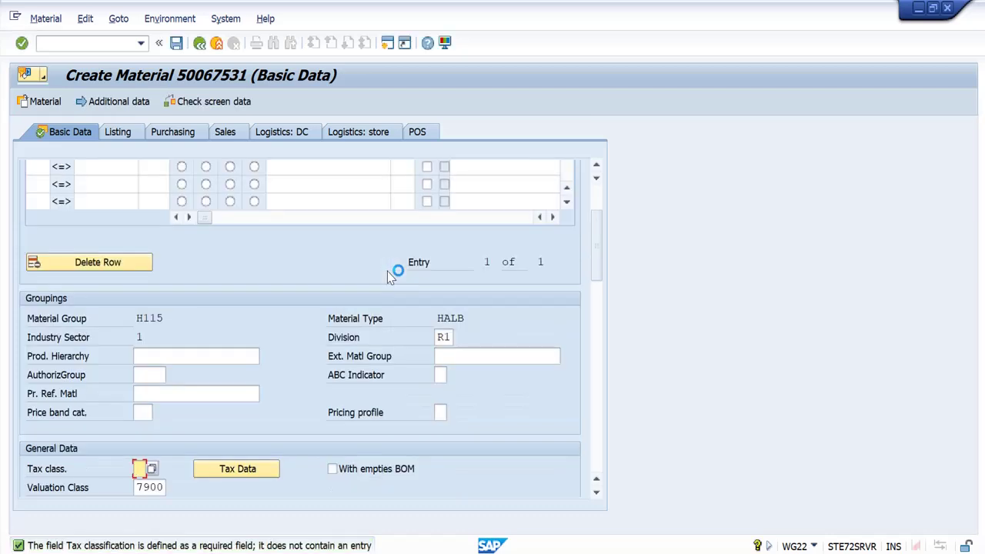
type("0")
key("Return")
key("Return")
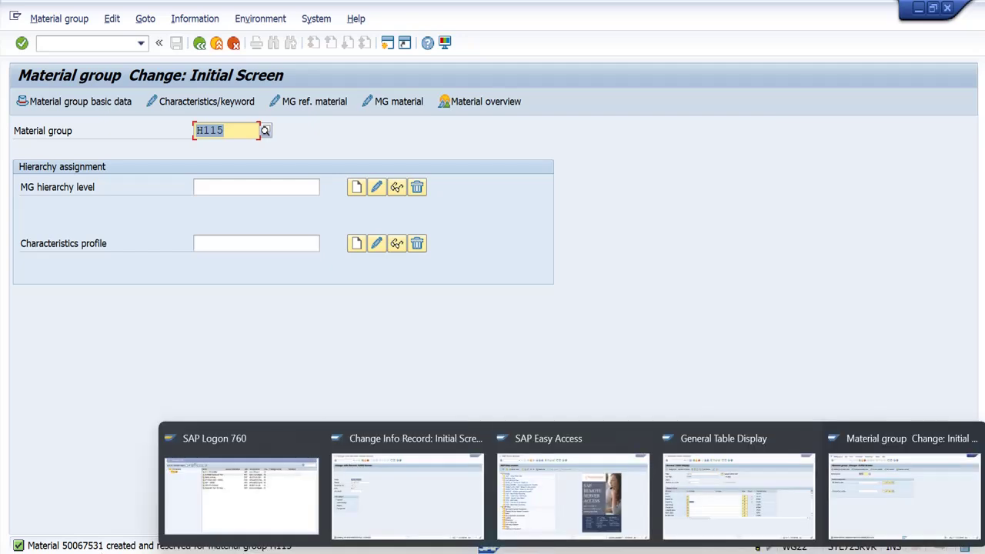
- Start creating a material with transaction MM41 in the SAP session showing the Easy Access menu
left_click(420, 504)
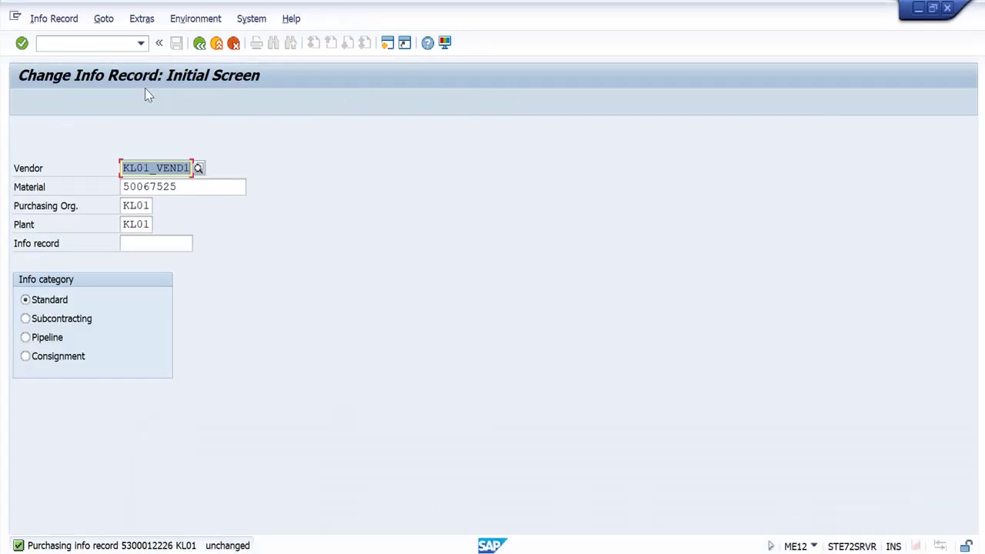
mouse_move(490, 546)
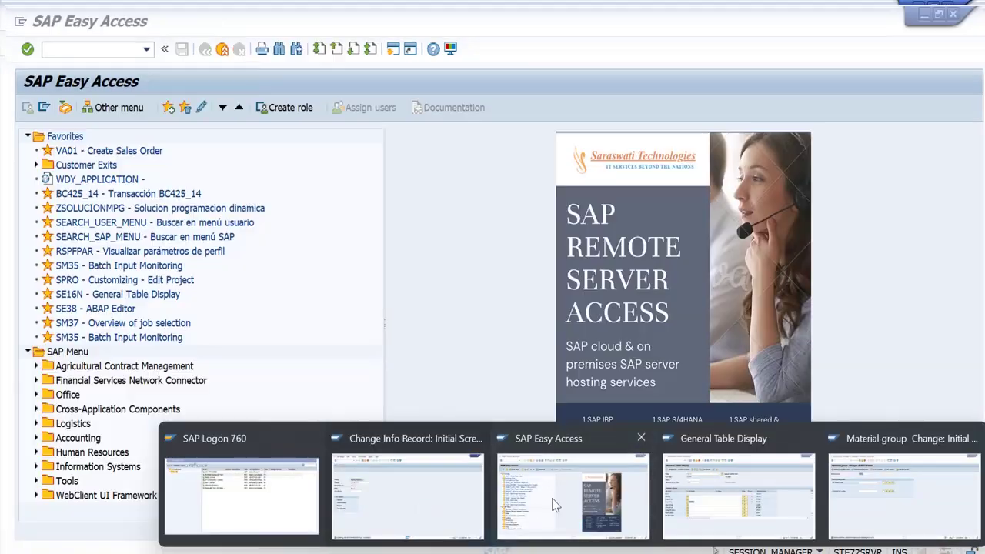
left_click(574, 496)
type("MM41")
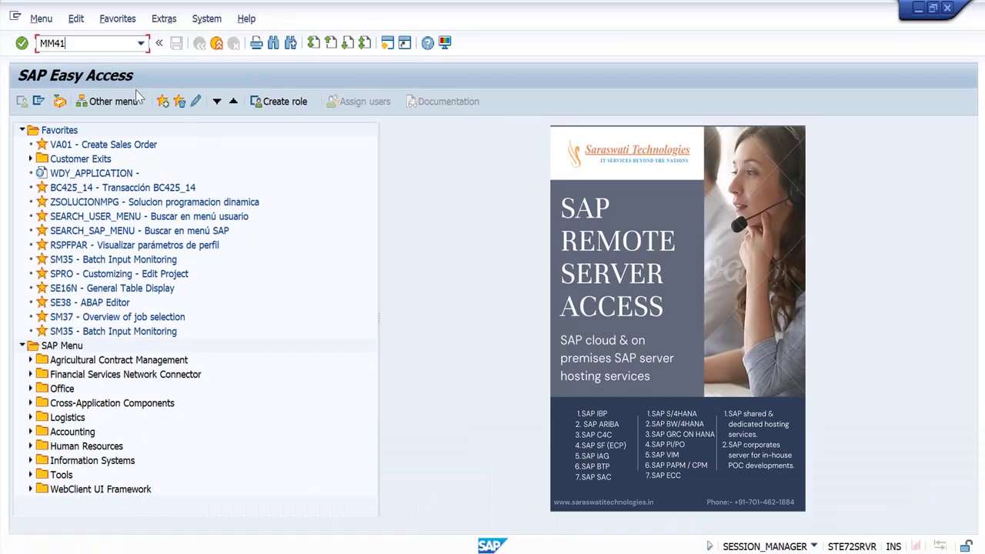
key("Return")
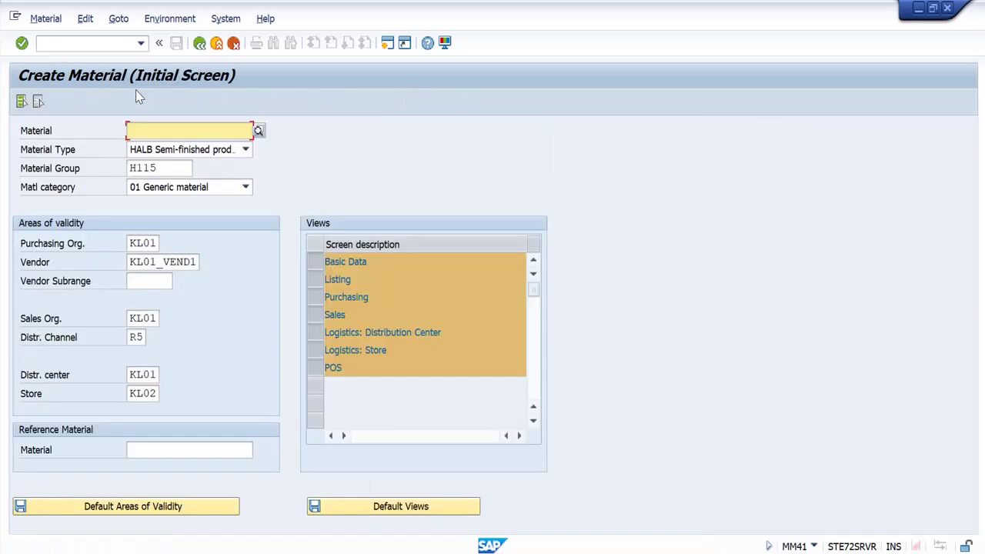
- Compare the new material's material group with the one in the material group change session, and return to the material creation screen
left_click(174, 166)
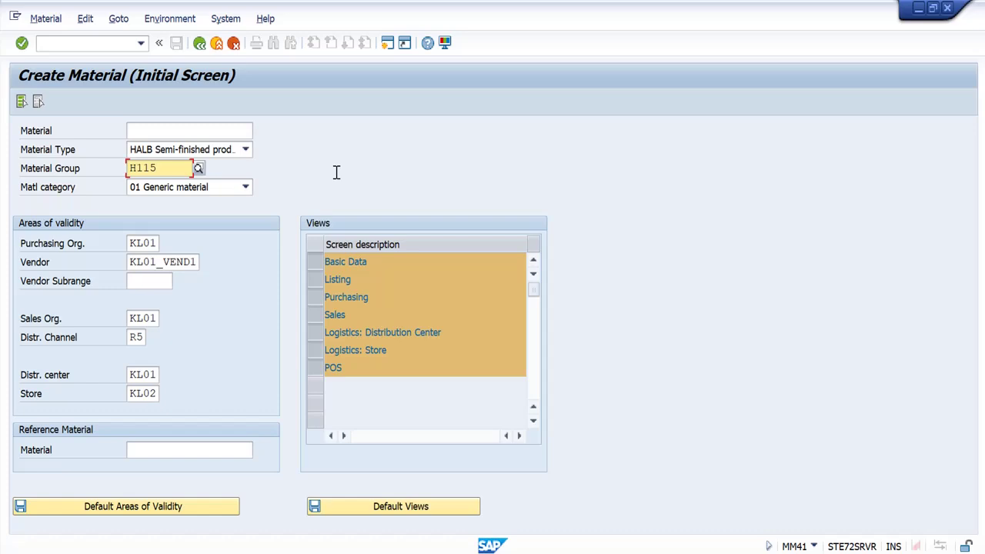
key("alt+Tab")
key("alt+Tab")
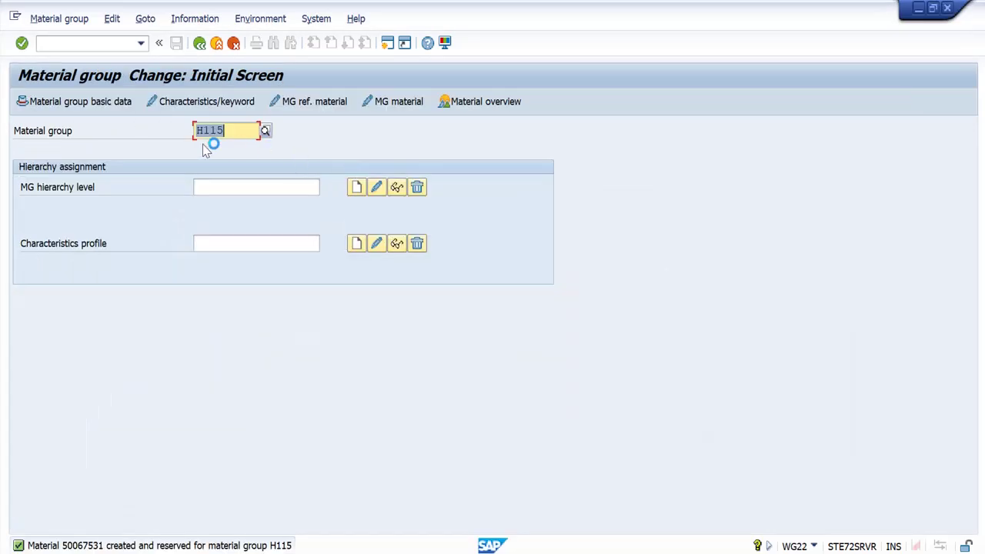
left_click(234, 131)
key("alt+Tab")
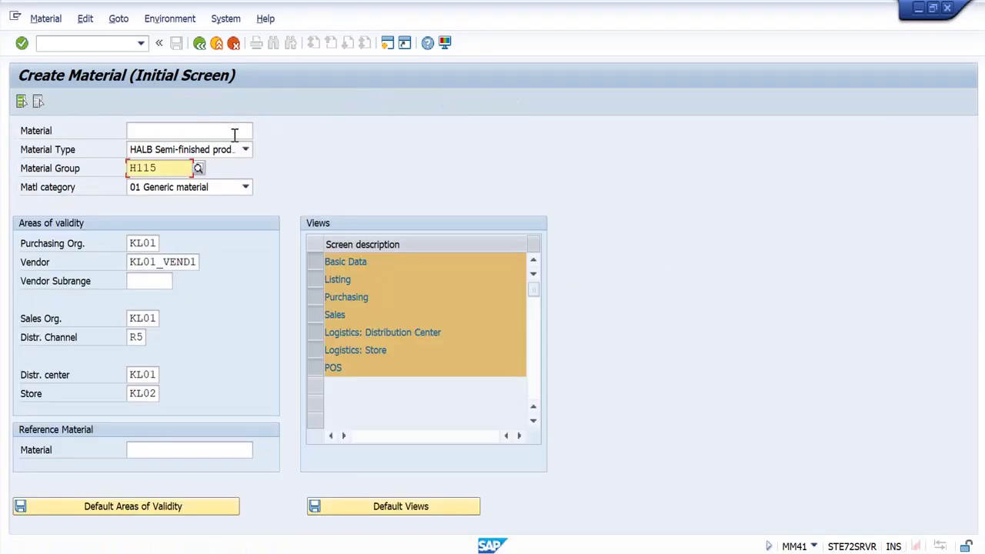
- Set the reference material to 50067531 (Ref material_KL01_2) and continue to the characteristic value assignment
left_click(195, 450)
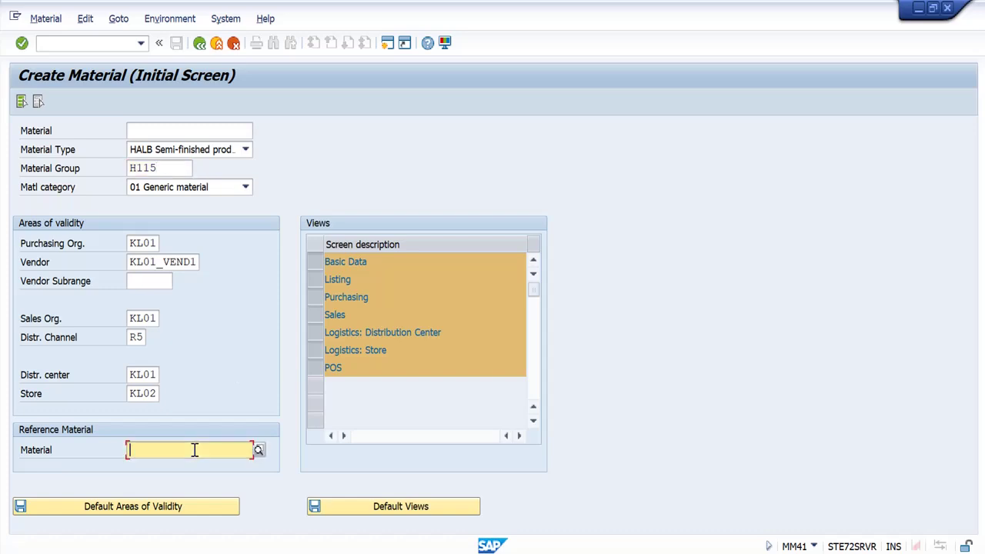
type("5")
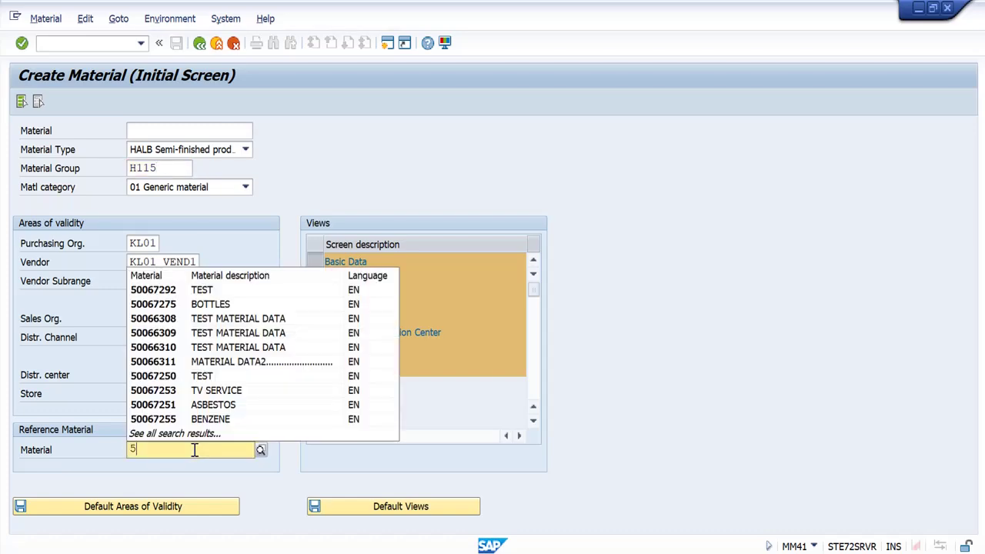
type("0067")
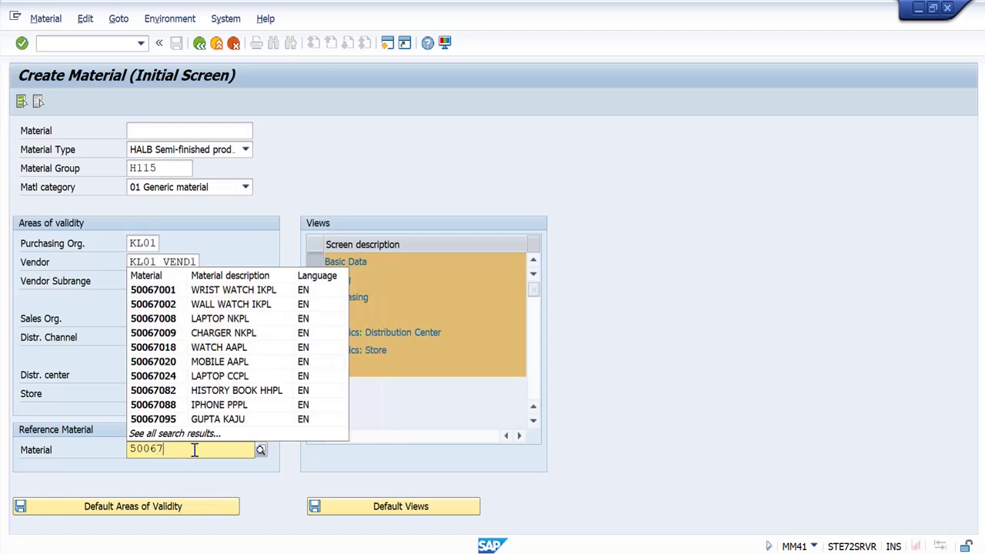
type("5")
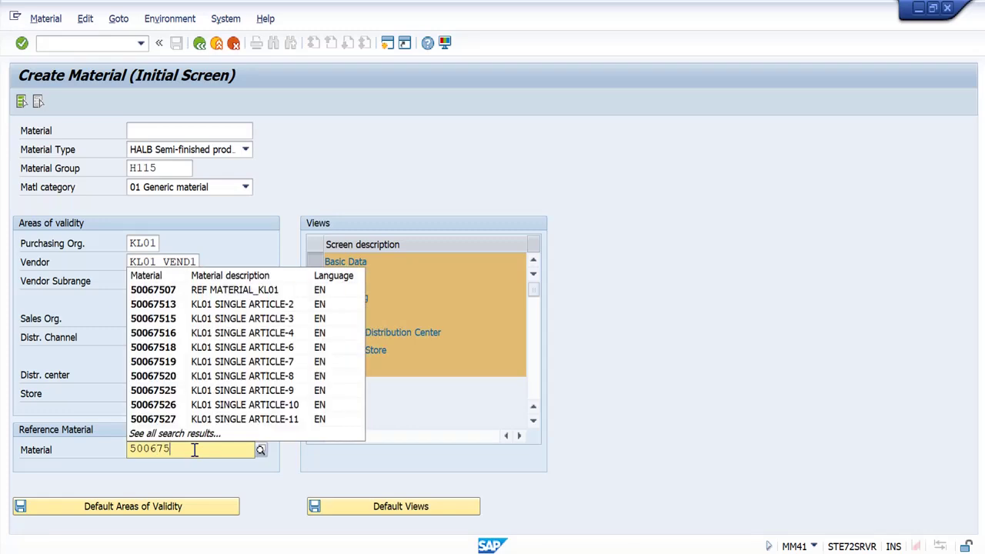
type("3")
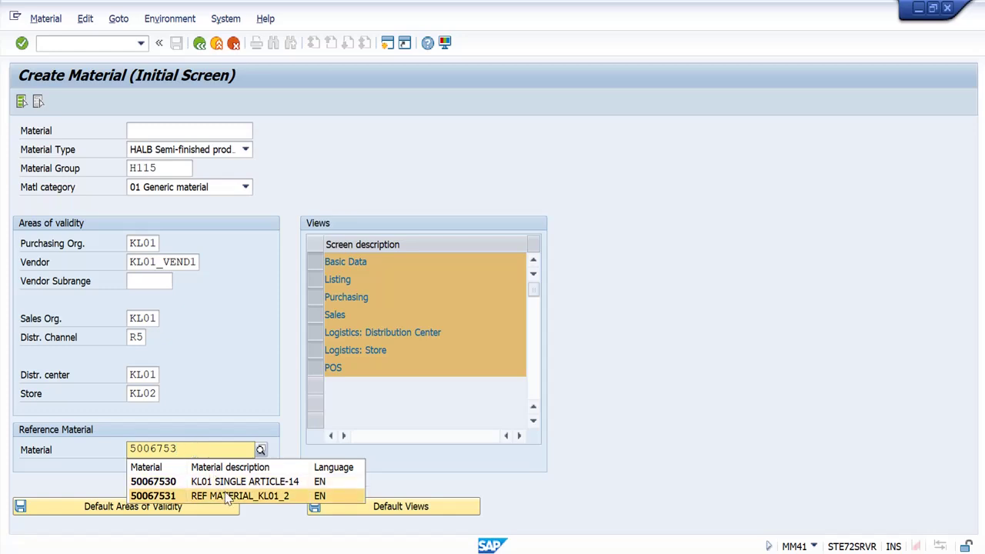
left_click(227, 497)
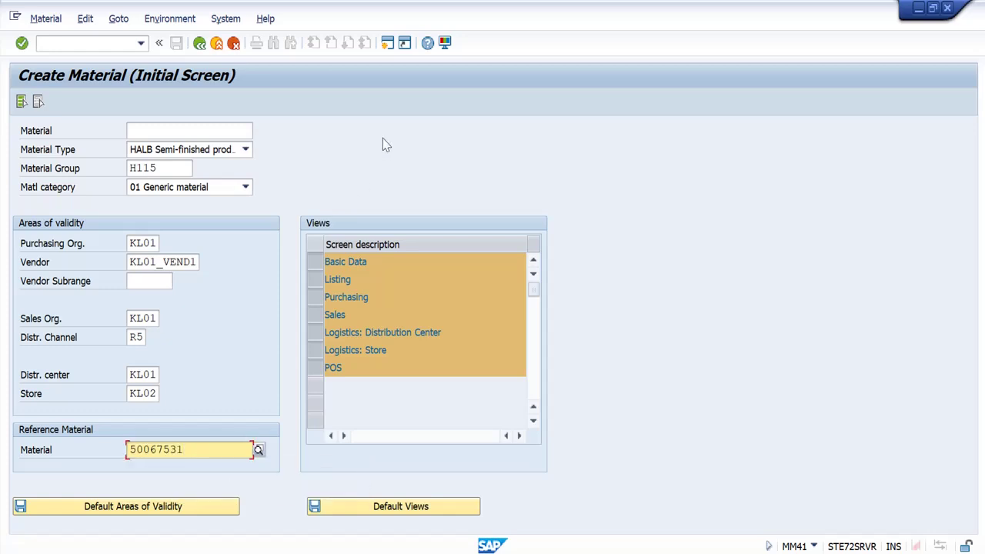
key("Return")
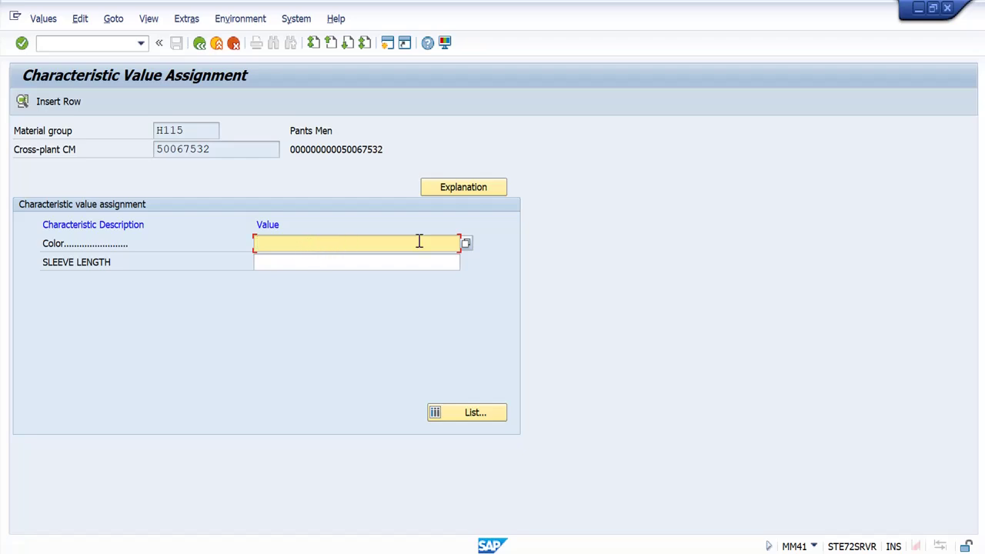
- Assign the values Black and Red to the Color characteristic
left_click(466, 243)
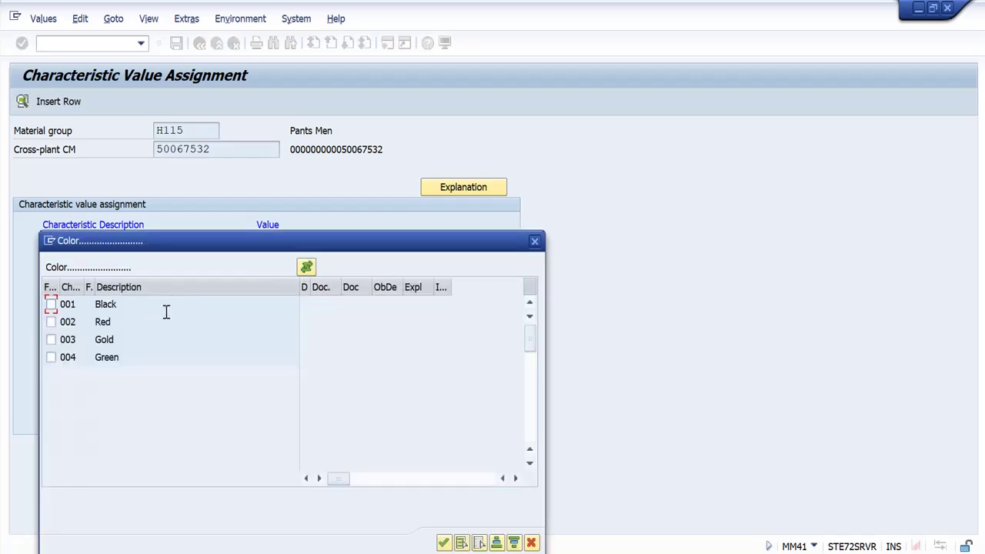
left_click_drag(188, 251, 635, 161)
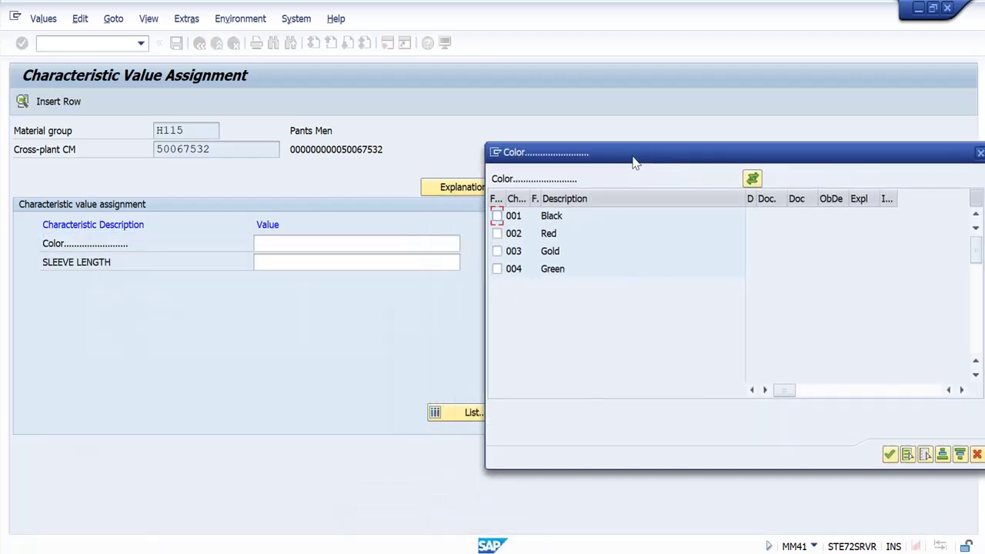
left_click(497, 234)
left_click(890, 455)
- Assign the values SHORT SLEEVE and LONG SLEEVE to the SLEEVE LENGTH characteristic and confirm the value assignment
left_click(414, 262)
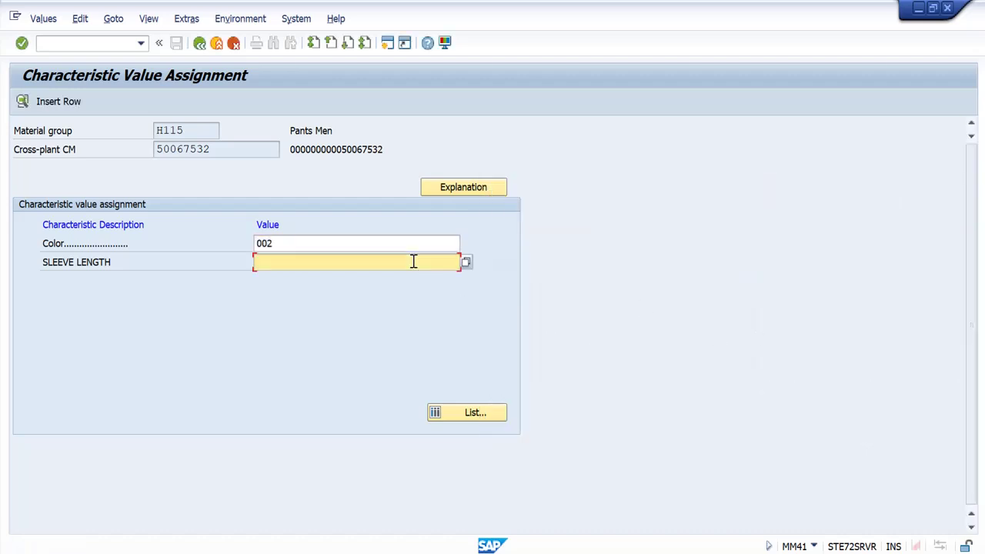
left_click(465, 263)
left_click(51, 304)
left_click(50, 322)
left_click(443, 542)
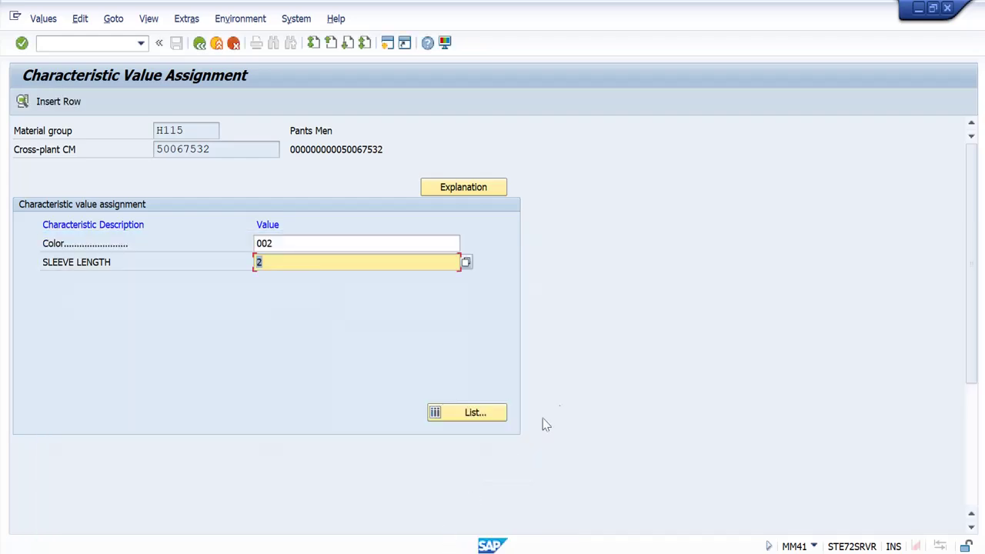
key("Return")
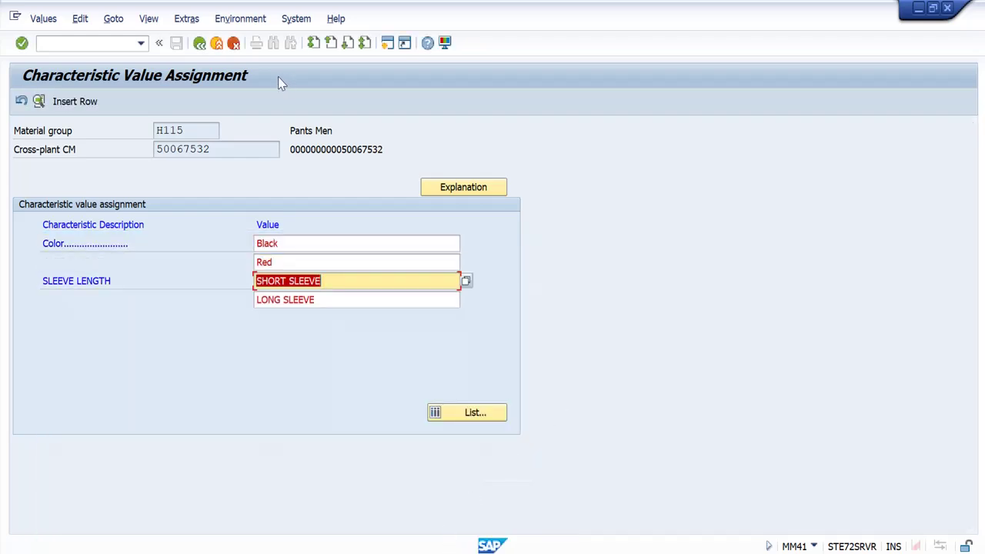
- Select both sleeve lengths for Black and Red as variants of the generic material and continue to the basic data
left_click(199, 44)
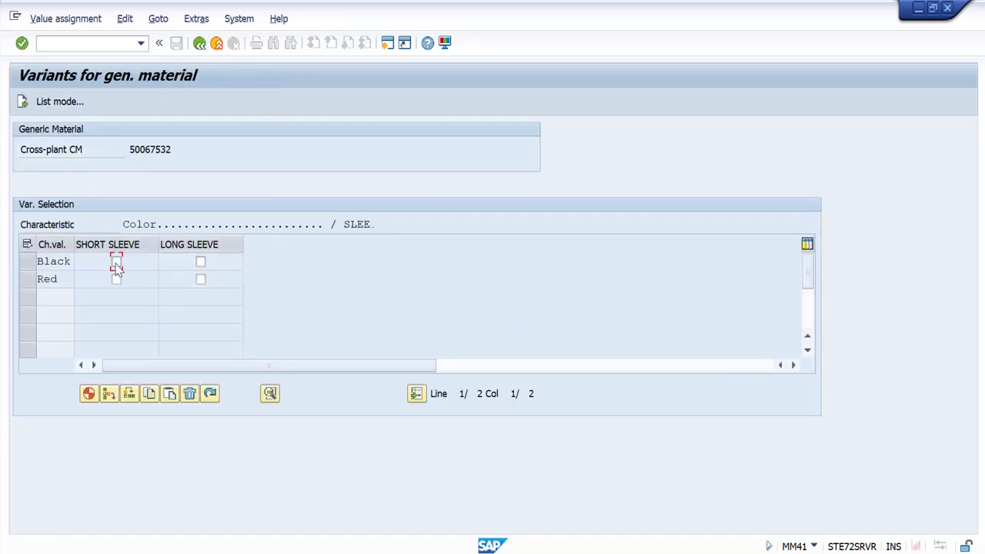
left_click(116, 263)
left_click(200, 263)
left_click(116, 279)
left_click(200, 281)
left_click(22, 103)
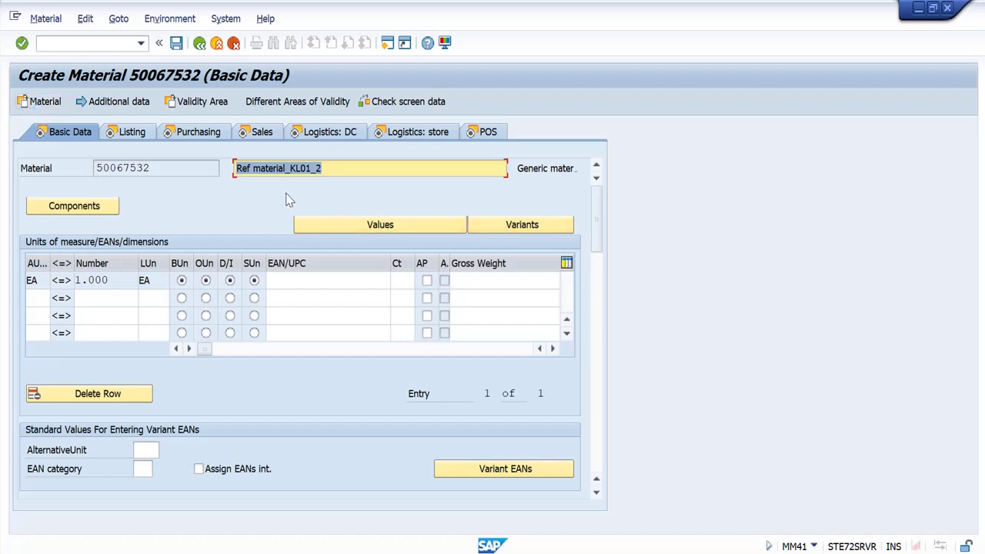
- Review the generic material's number and the numbers of its color and sleeve variants, and return to the basic data
left_click(164, 168)
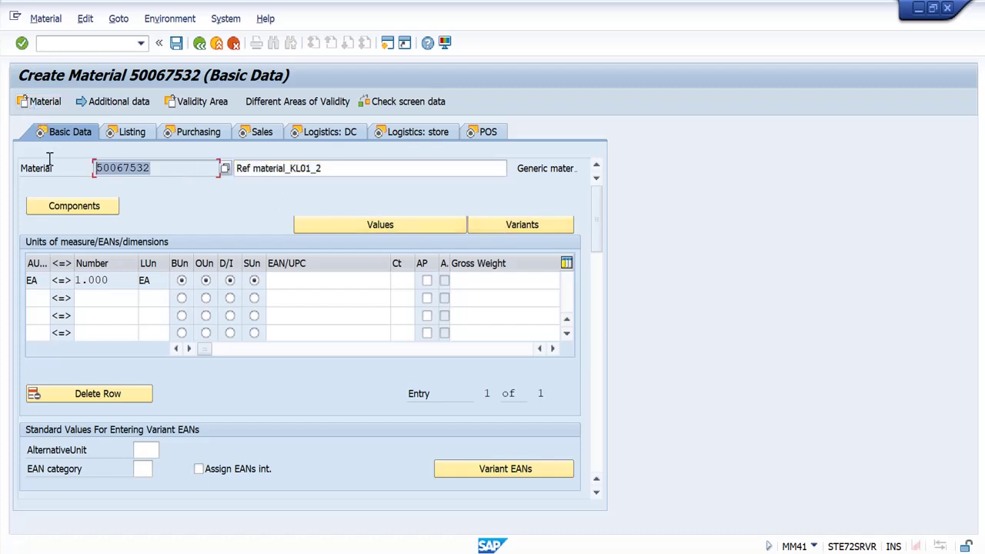
left_click(171, 172)
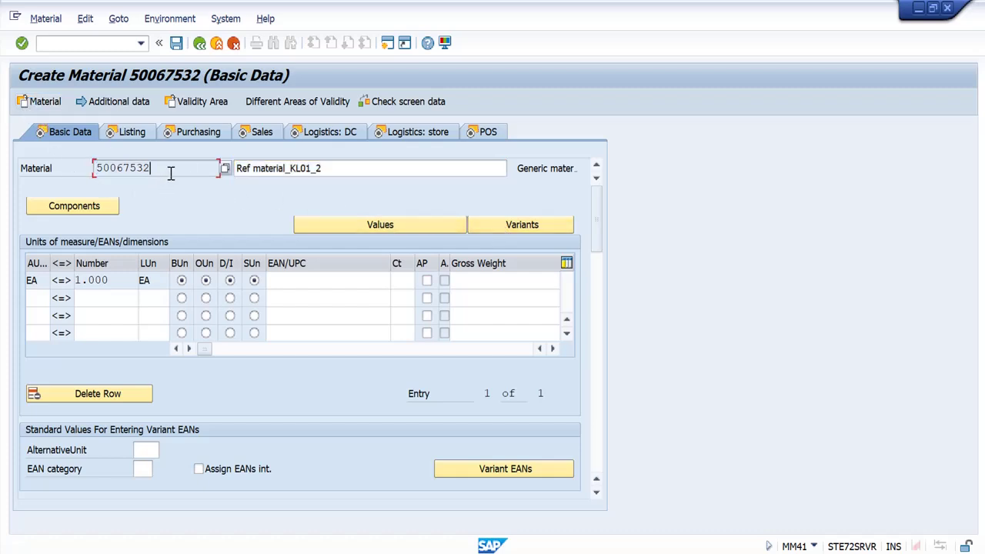
left_click_drag(173, 166, 78, 168)
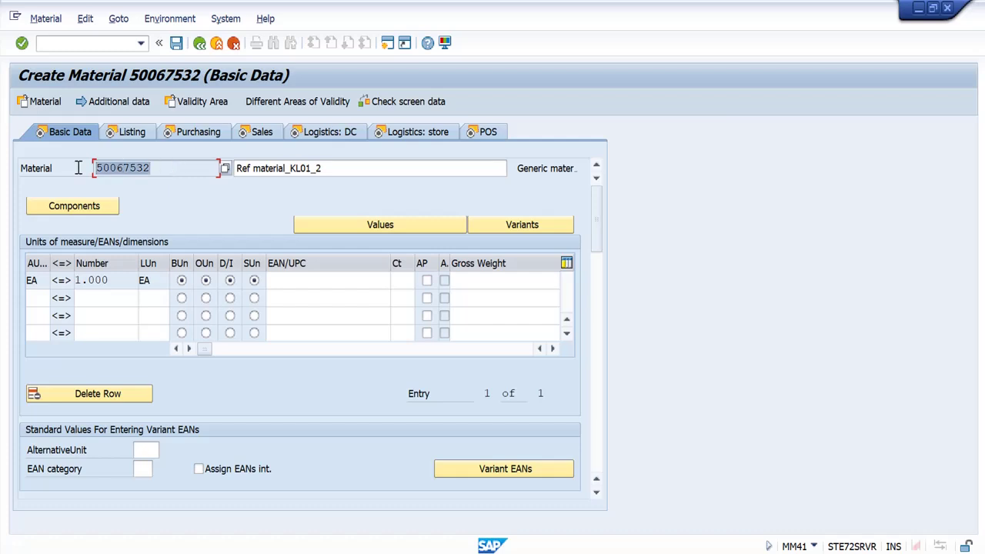
left_click(516, 226)
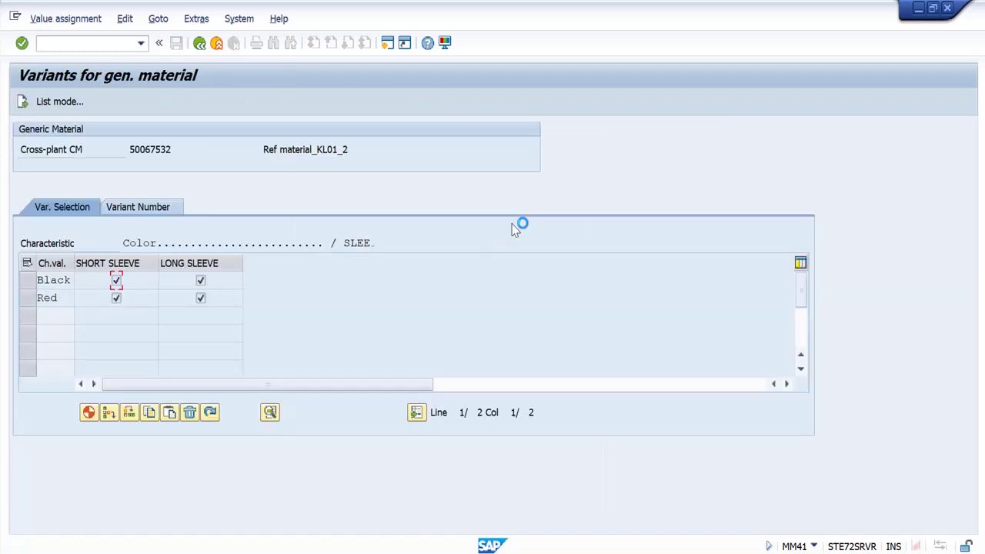
left_click(160, 207)
left_click_drag(132, 279, 230, 279)
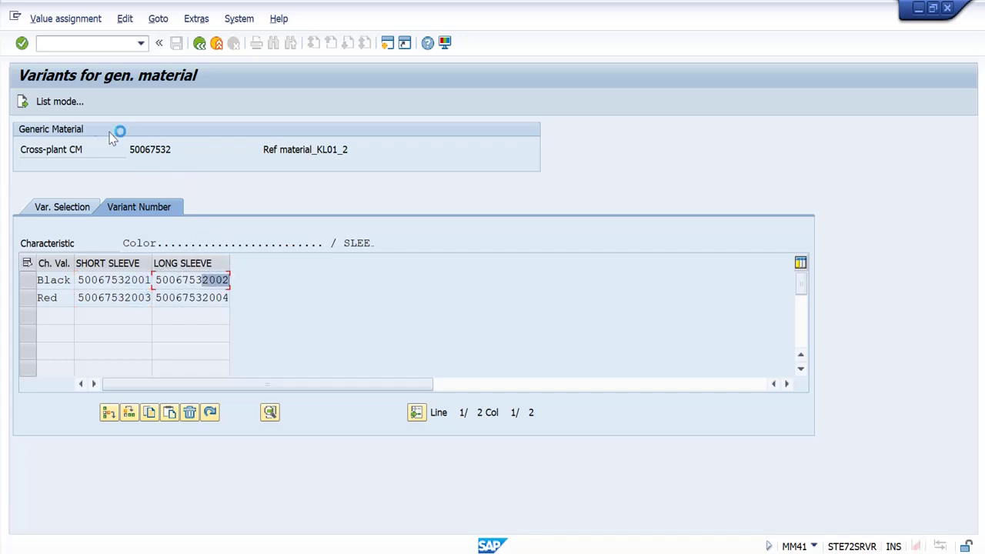
key("F3")
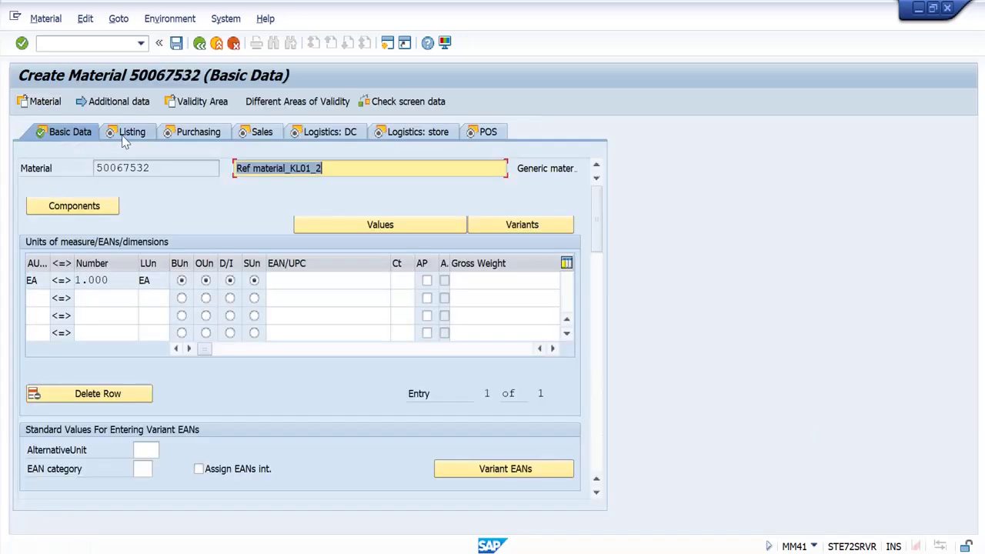
- Set the listing procedure to B1 for both store and distribution center, and continue to the purchasing data
left_click(127, 135)
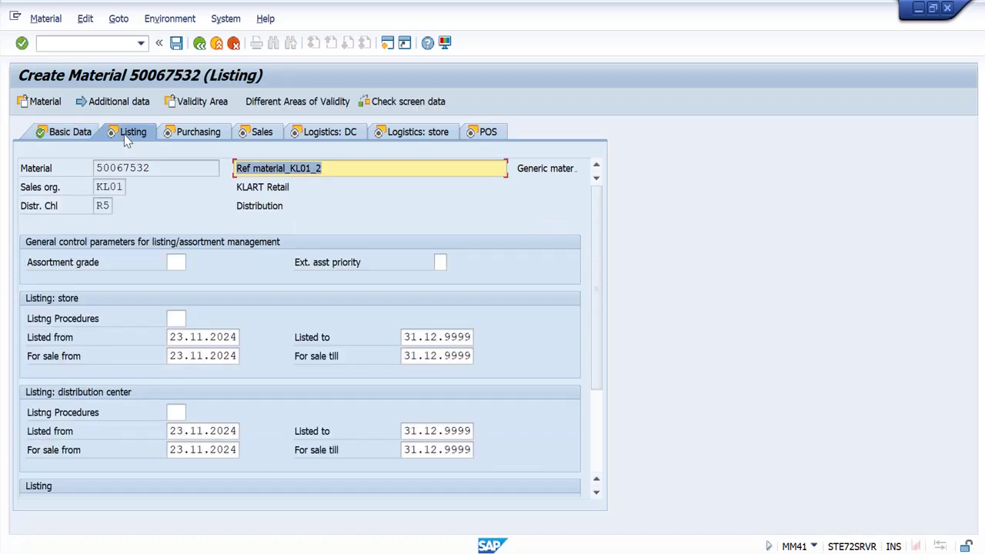
left_click(173, 319)
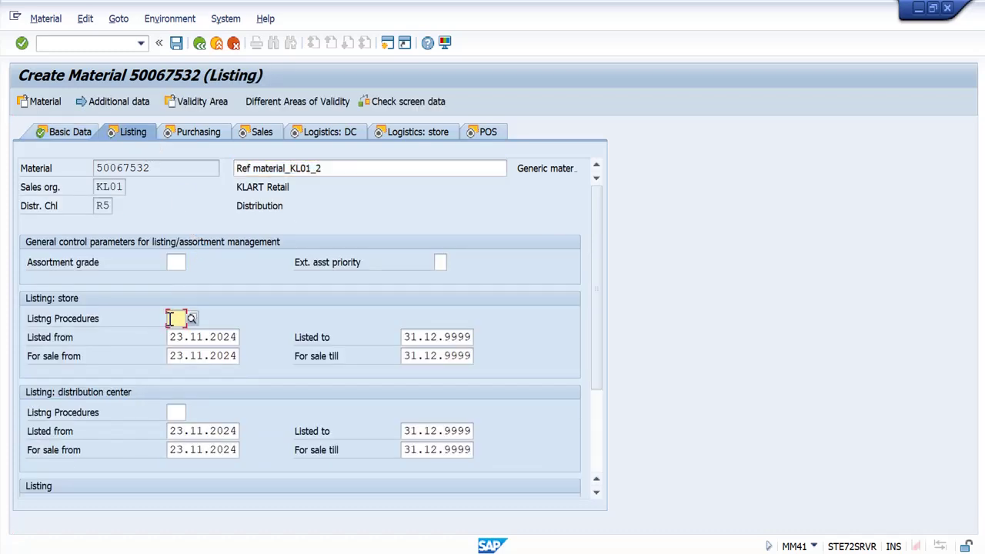
key("BackSpace")
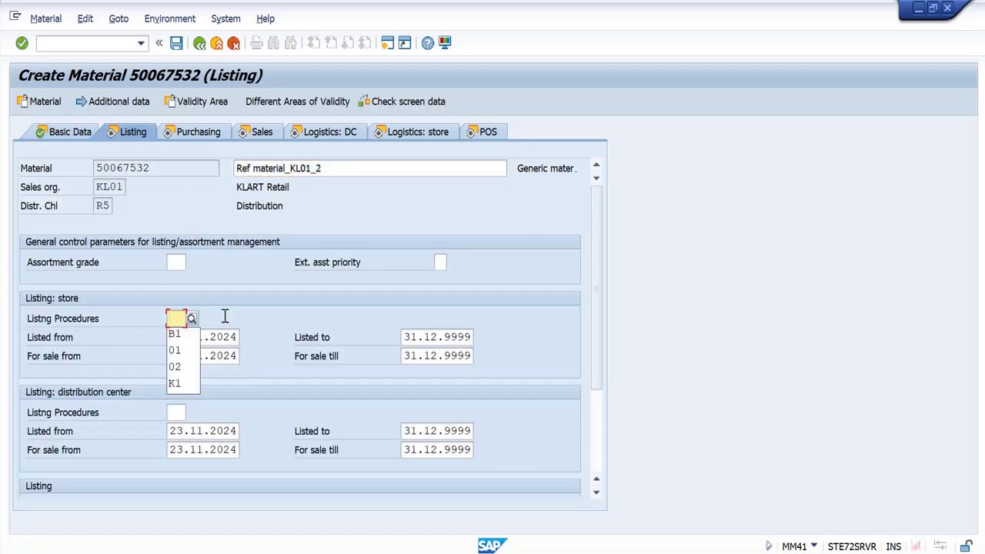
key("Down")
key("Return")
key("Tab")
key("Tab")
key("Tab")
key("Tab")
key("Tab")
key("BackSpace")
key("Down")
key("Return")
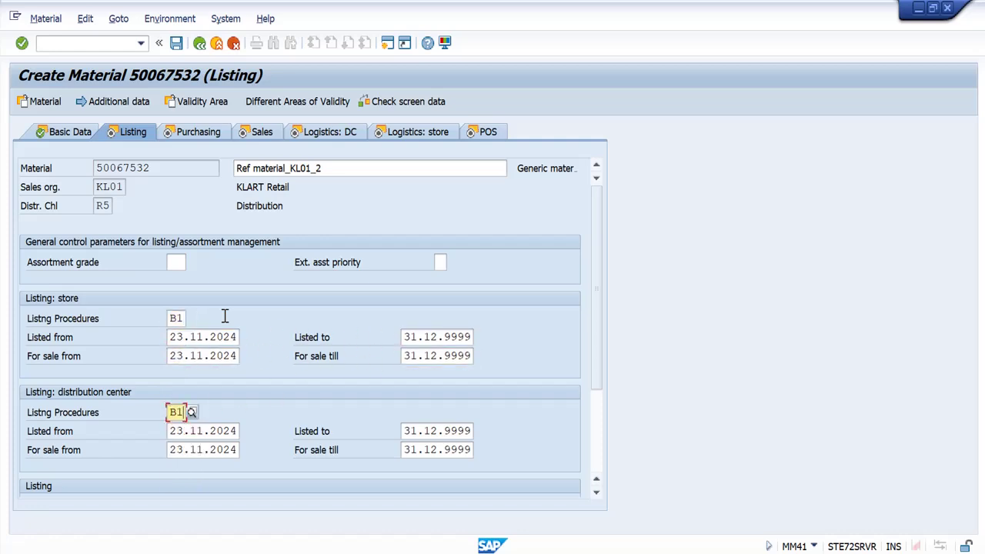
key("Return")
key("Return")
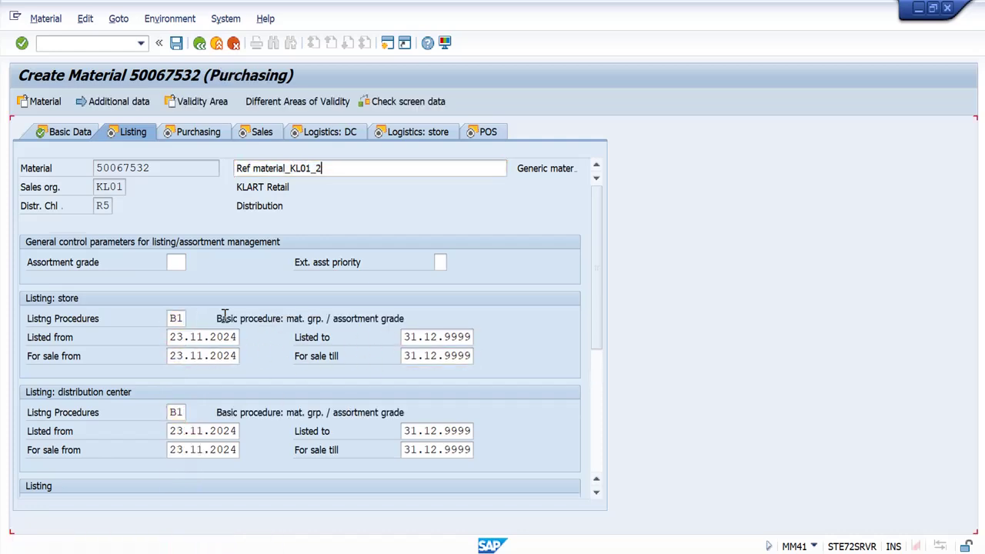
- Choose a purchasing group for the vendor's purchasing data and continue to the sales data
left_click(153, 468)
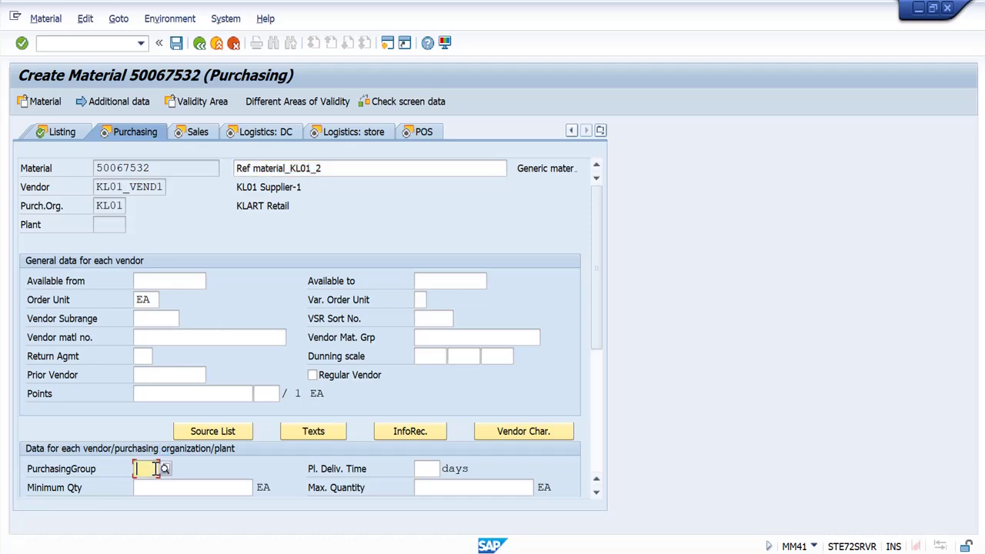
key("Down")
key("Down")
key("Return")
key("Return")
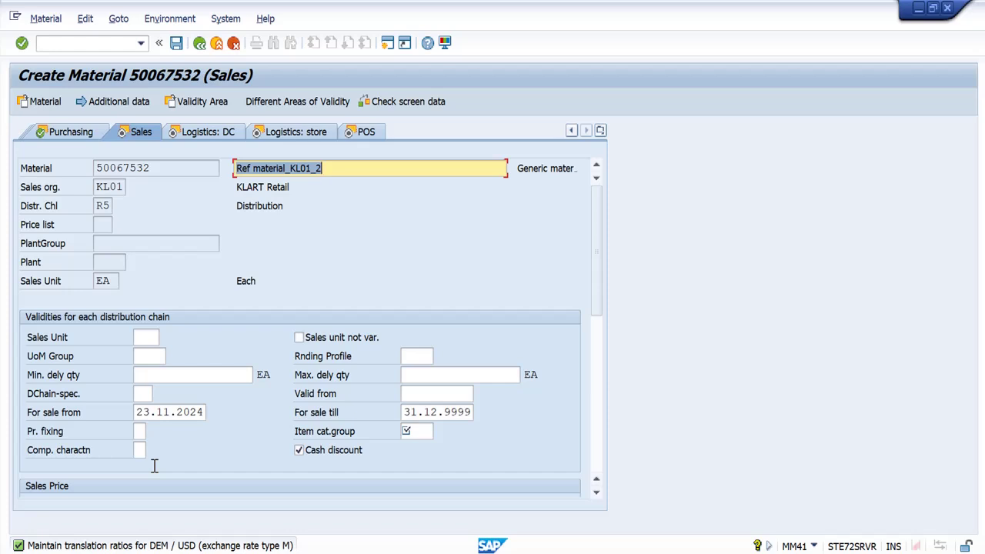
- Fill in the required item category group in the sales data and continue to the distribution center logistics
key("Return")
key("BackSpace")
key("Down")
key("Return")
key("Return")
- Set the MRP type to ND in the distribution center logistics data
key("Return")
key("BackSpace")
key("Down")
key("Return")
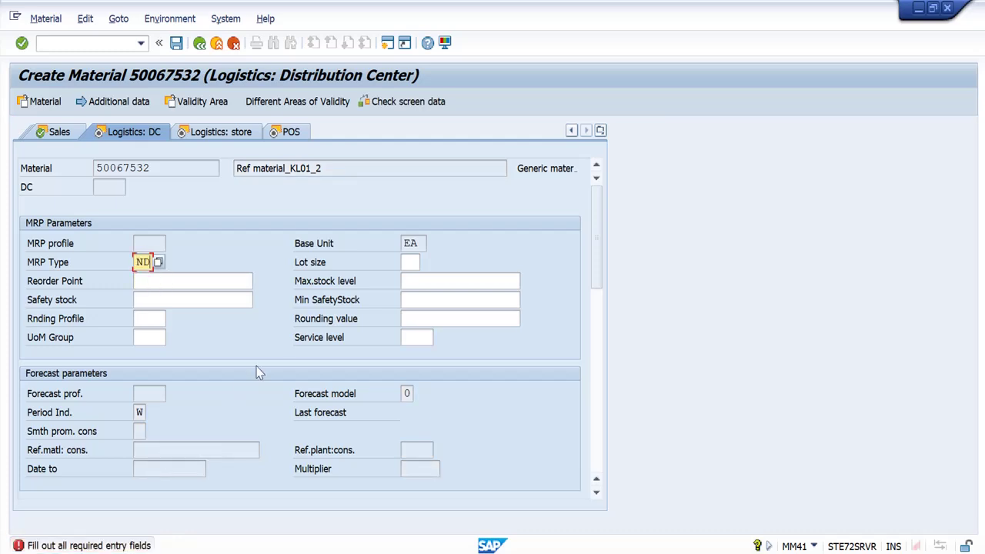
- Continue to the store logistics data and set the MRP type to ND
scroll(253, 395, "down", 3)
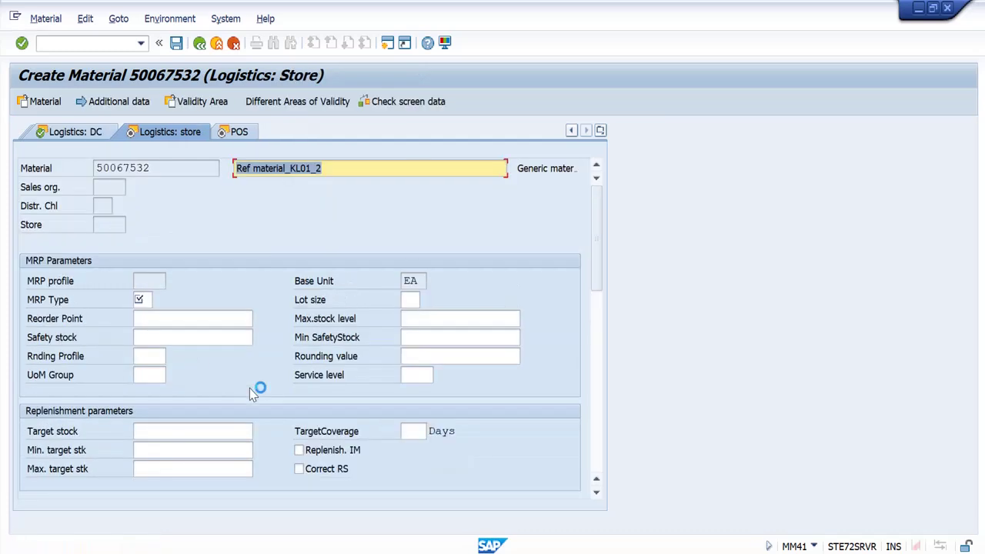
left_click(144, 301)
key("Down")
key("Return")
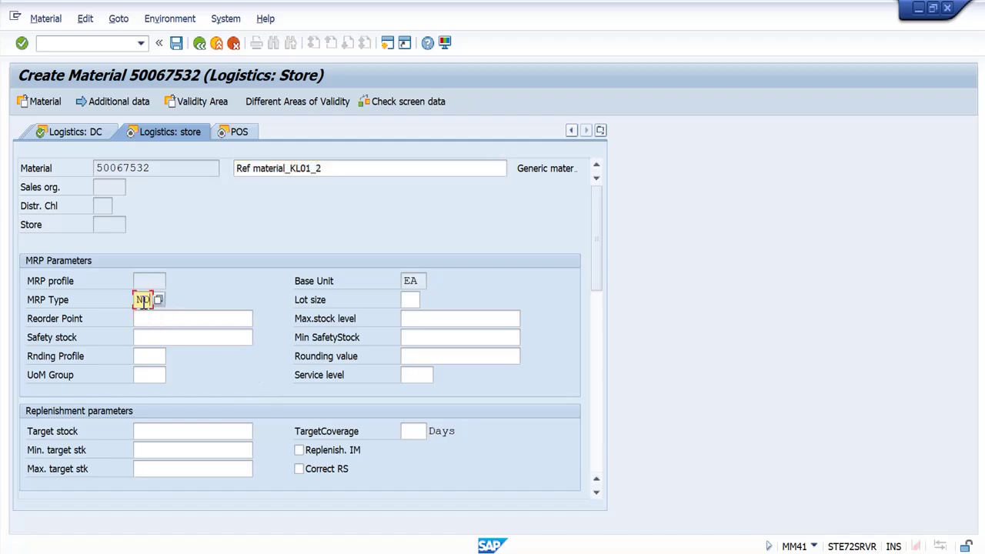
- Set the storage location to 0001 in the distribution center logistics data and continue through the remaining views past POS
left_click(86, 133)
scroll(306, 353, "down", 4)
scroll(306, 353, "down", 5)
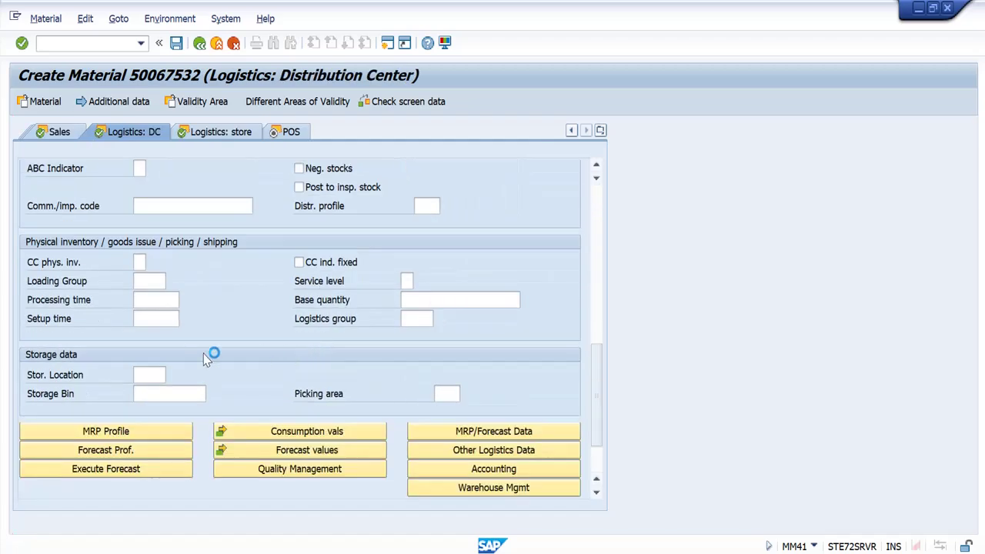
left_click(144, 374)
key("Down")
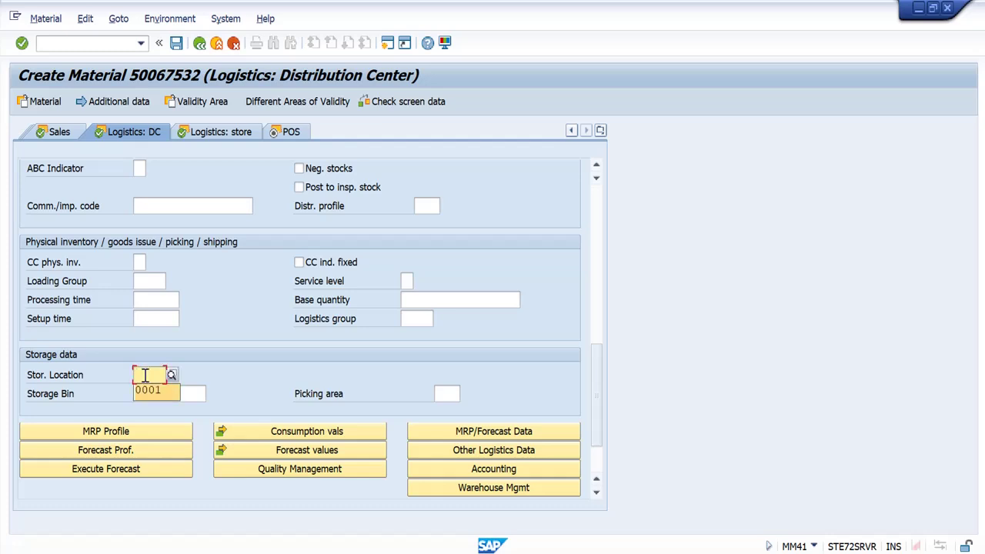
key("Return")
key("Return")
key("Return")
key("Return")
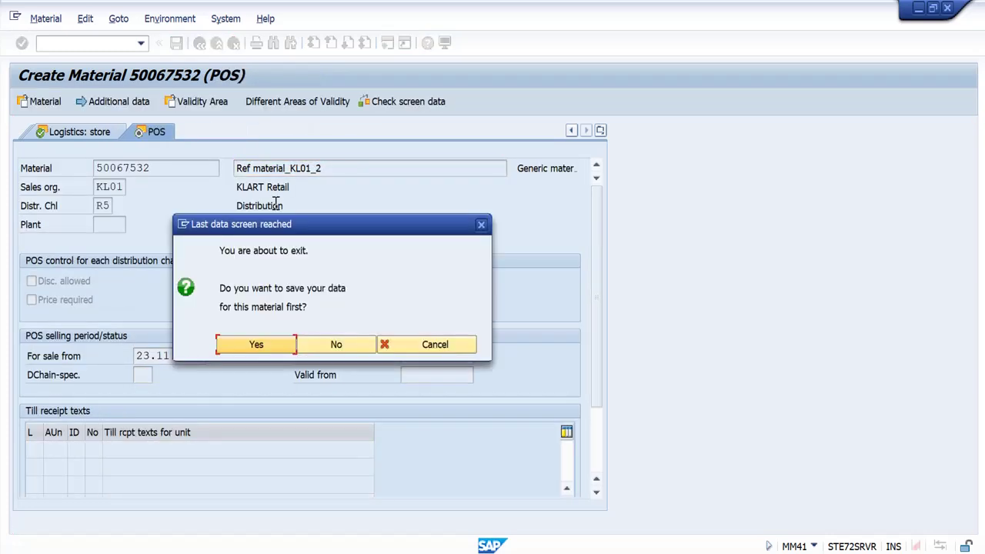
- Save the new generic material and switch from creating to displaying material 50067532
key("Return")
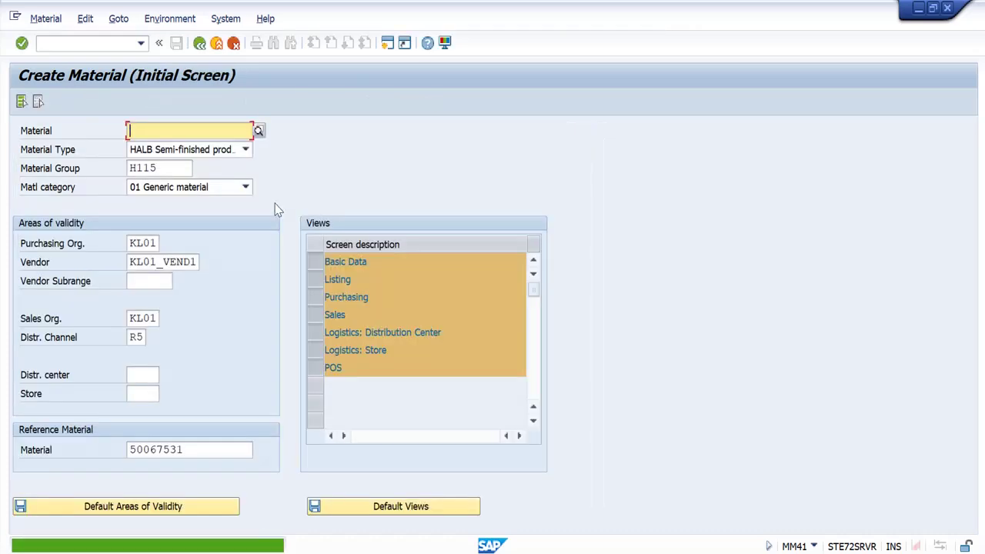
left_click(47, 21)
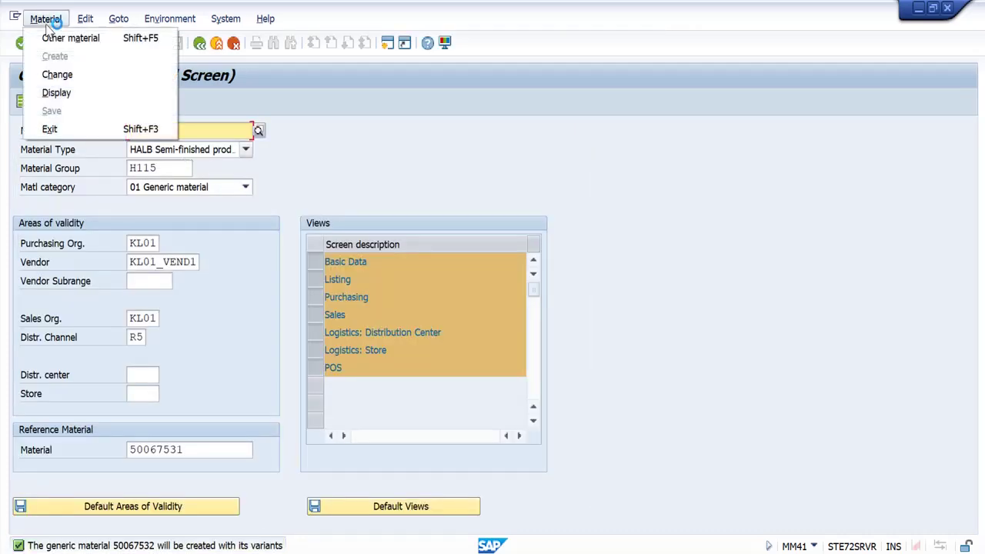
left_click(65, 93)
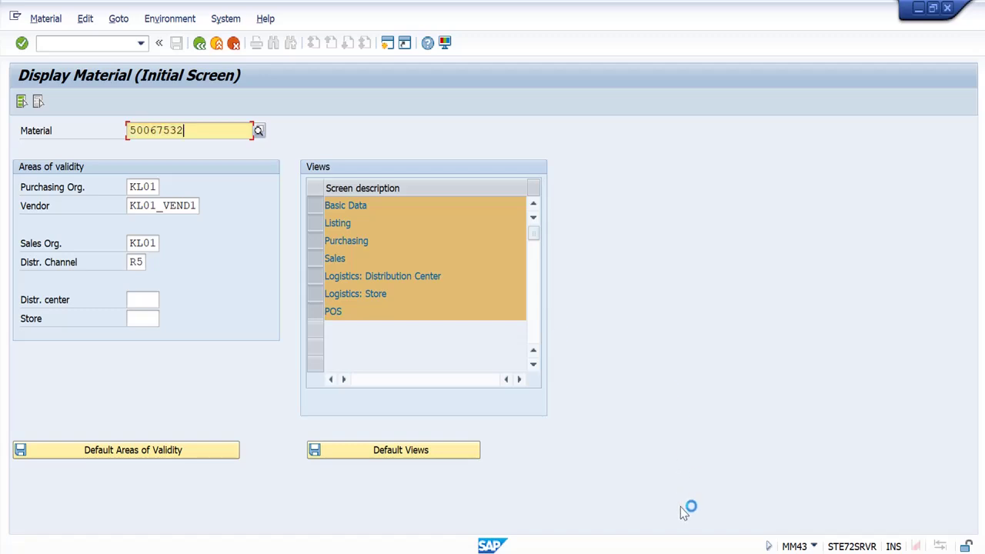
- In the material group window, open the general table display with transaction SE16N and load table WLK1
mouse_move(689, 550)
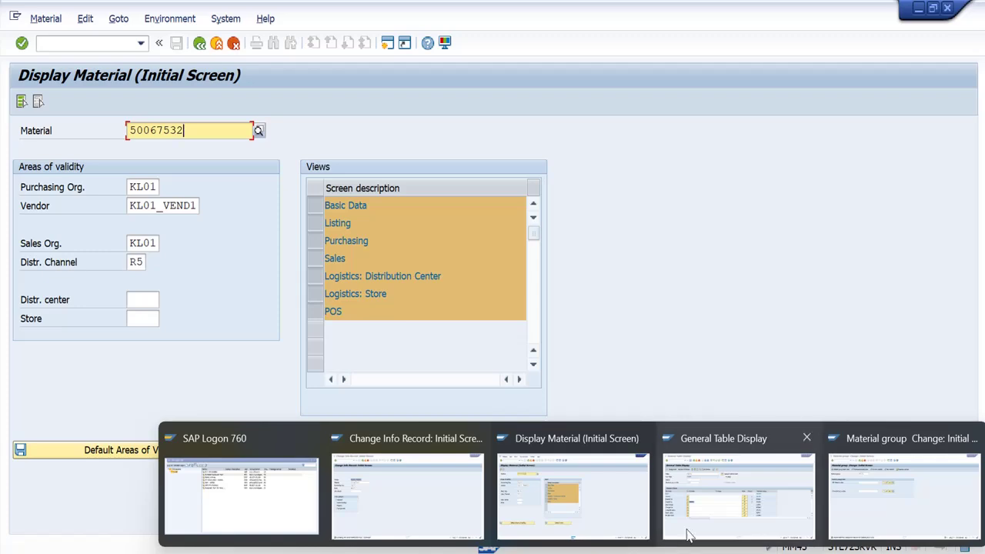
mouse_move(705, 523)
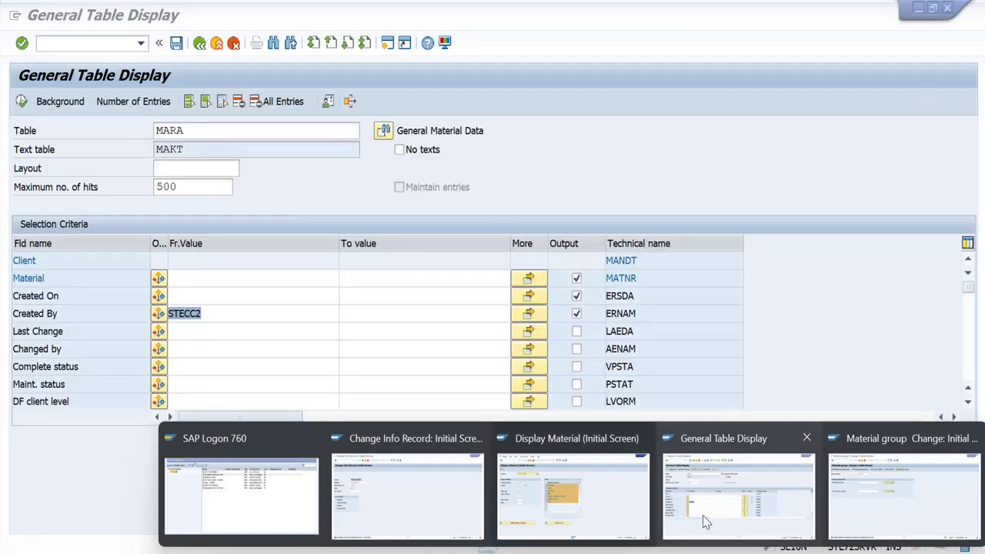
left_click(879, 518)
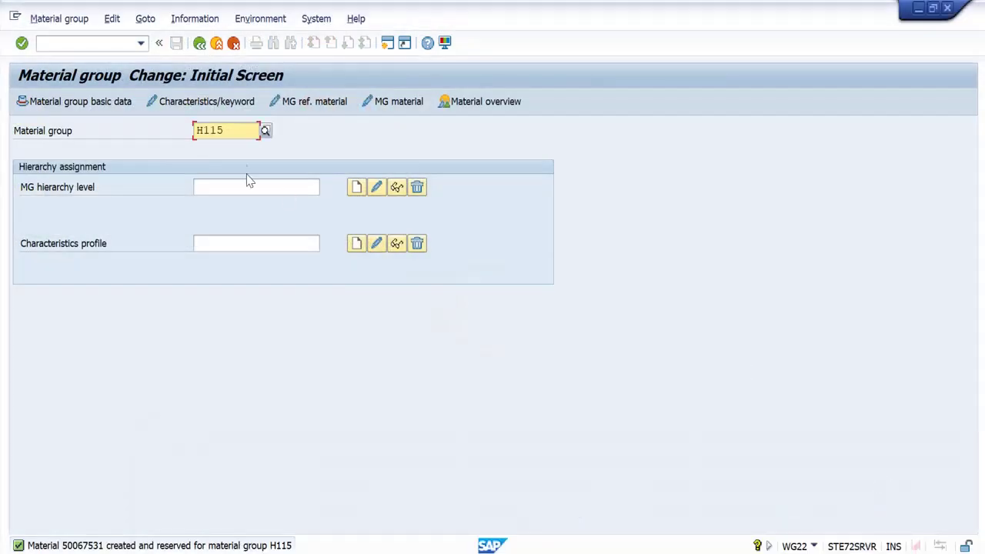
left_click(102, 45)
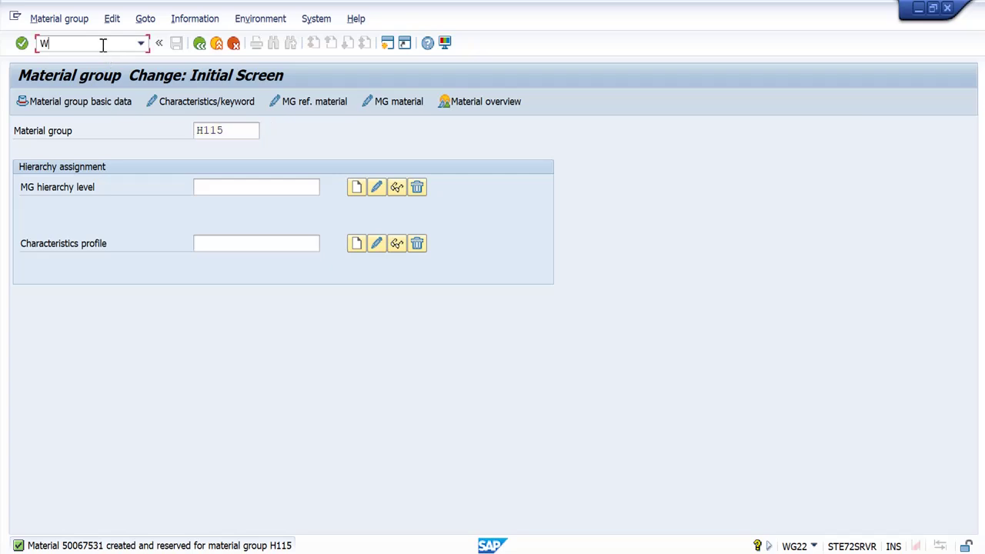
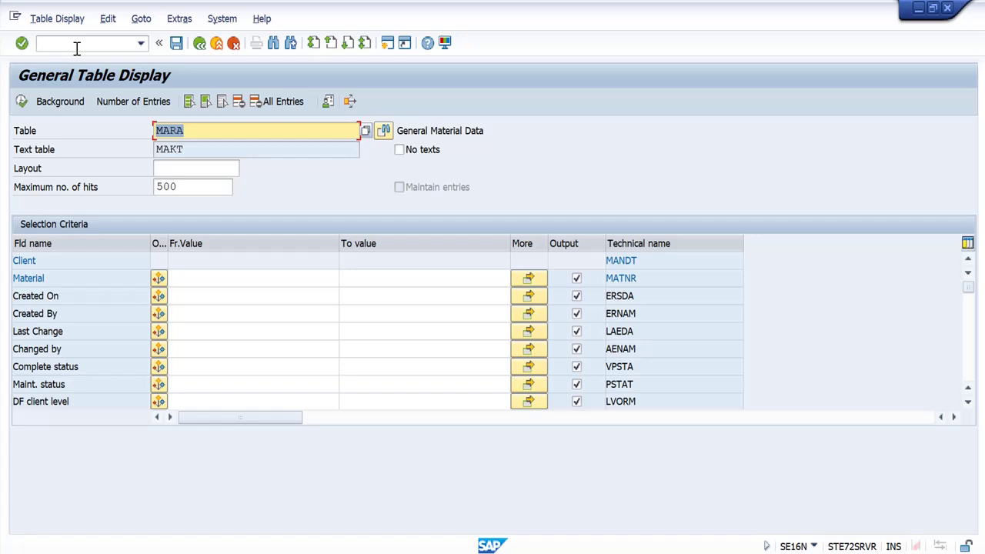
type("WLK1")
key("Return")
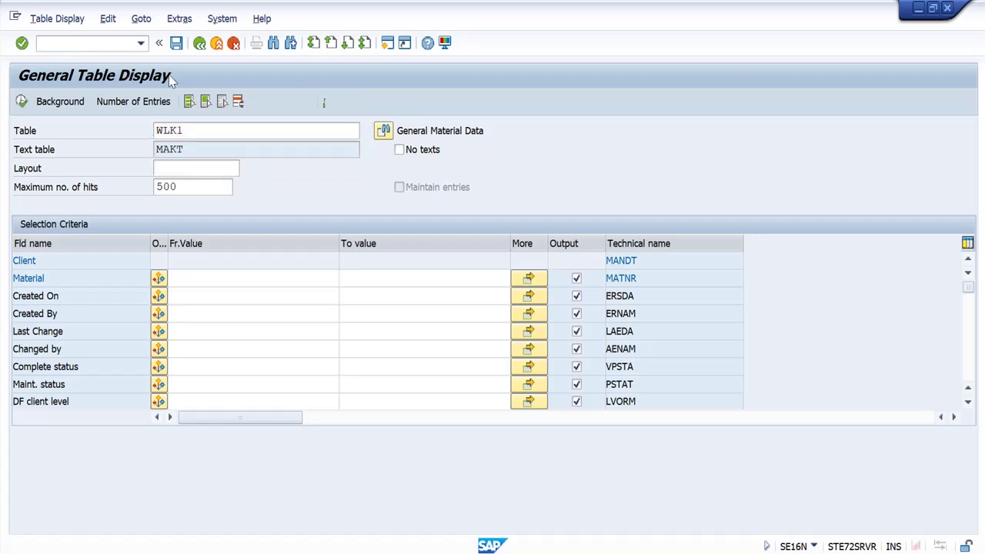
- Count the WLK1 listing entries for material 50067532
left_click(216, 296)
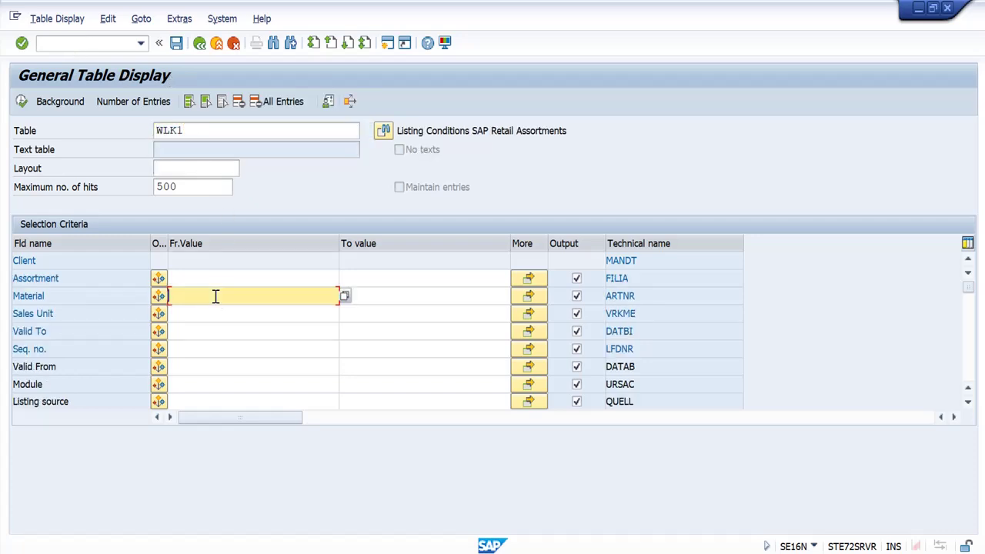
type("50067532")
left_click(113, 104)
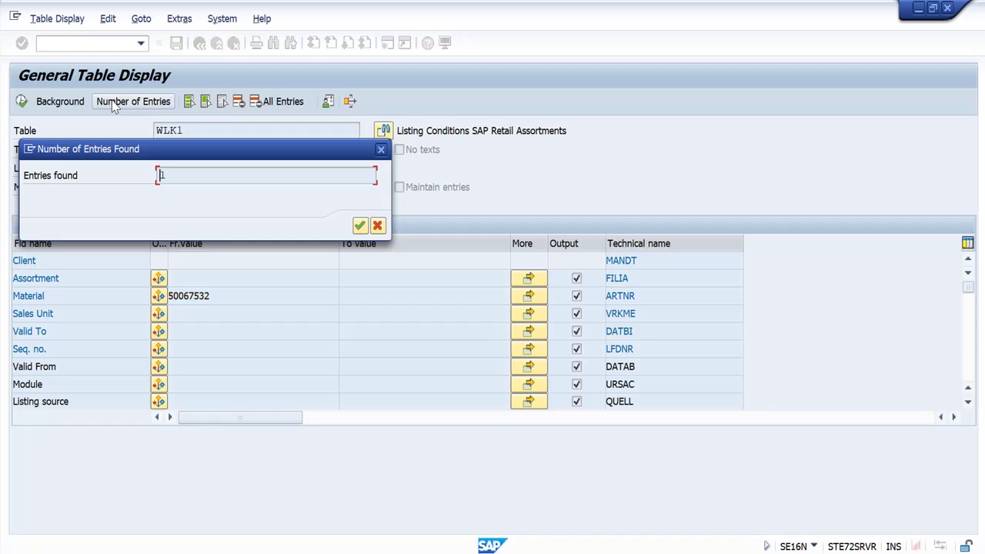
key("Return")
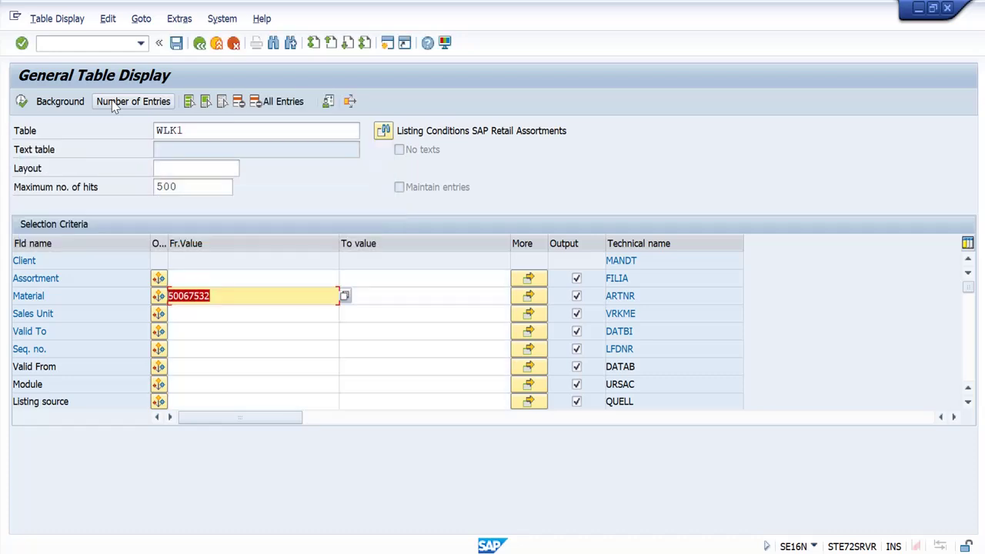
- Load table MARA instead and filter the material by 50067532*
left_click(227, 296)
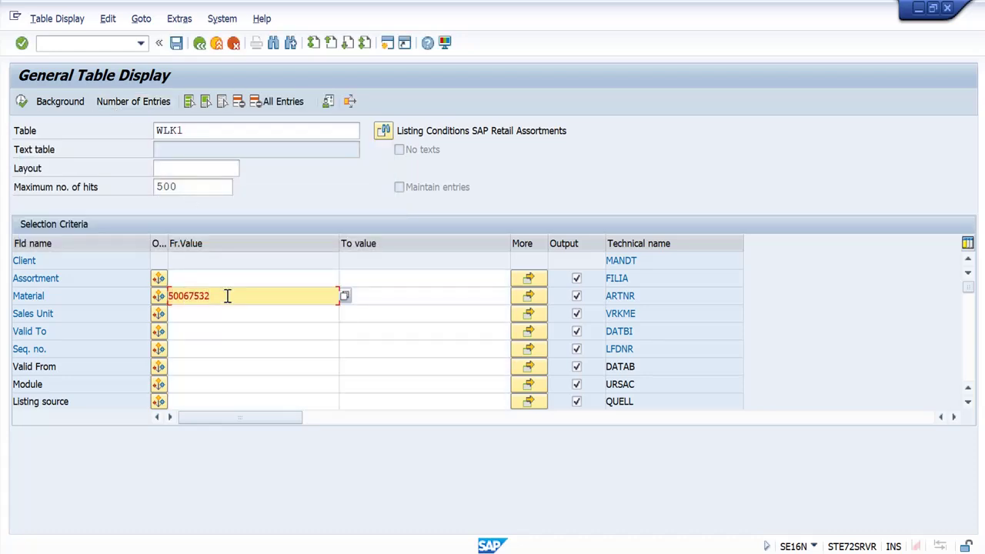
left_click_drag(191, 128, 83, 123)
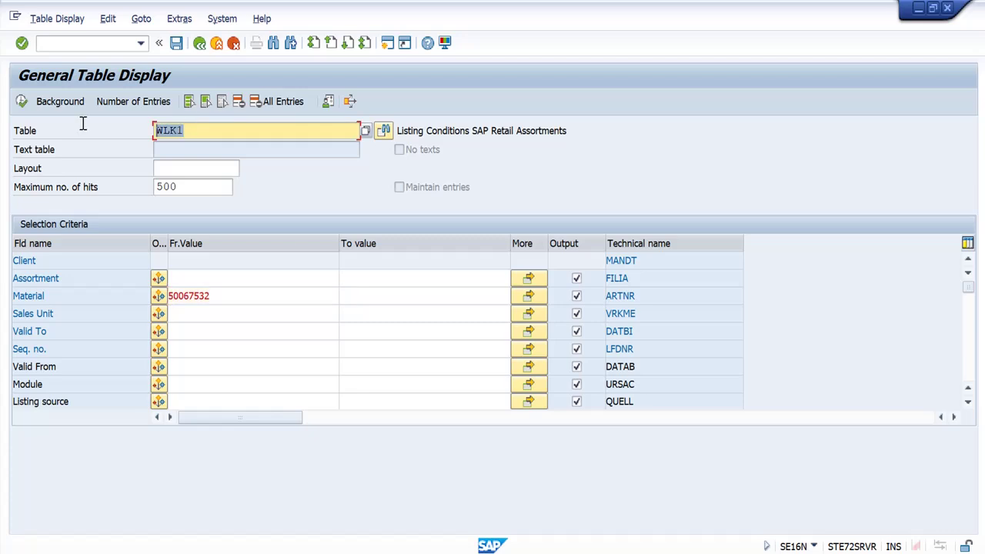
type("MARA")
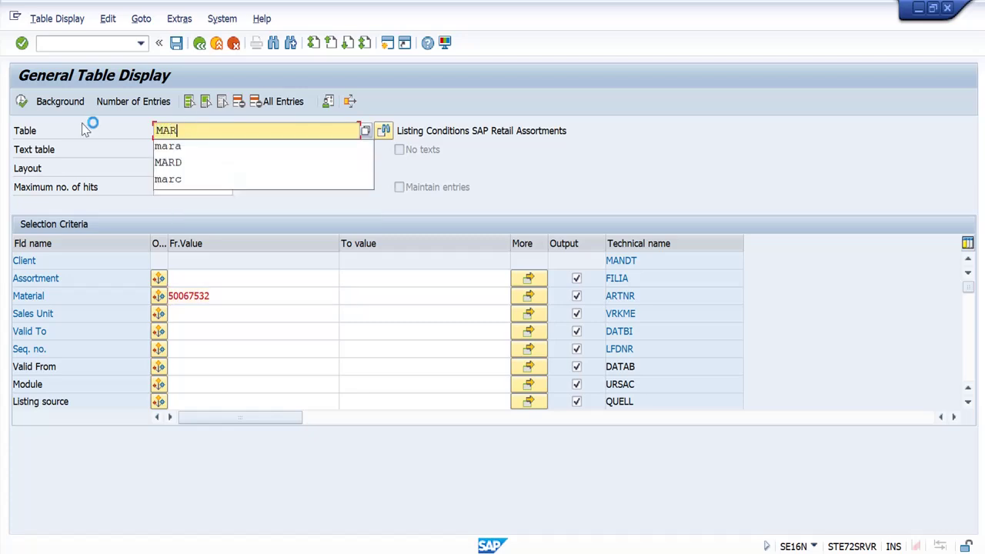
key("Return")
left_click(200, 280)
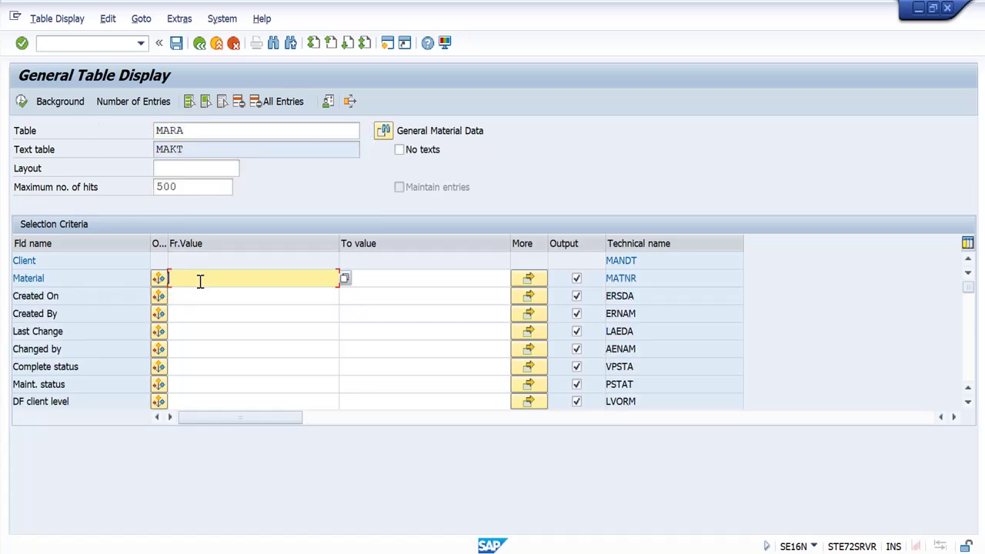
type("50067532")
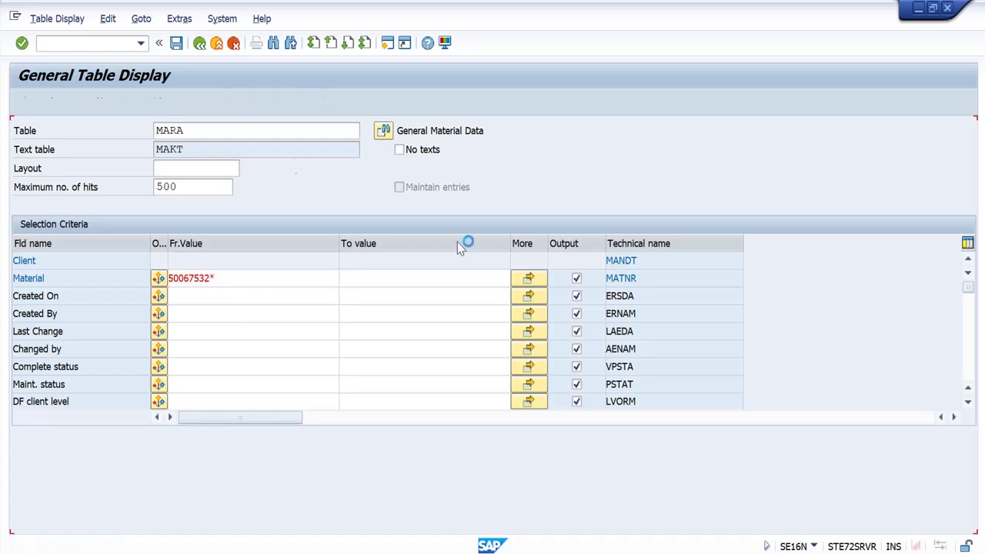
- Reduce the output fields to Material, then search the field list for CAT and add Matl Category to the output
left_click(578, 280)
left_click(578, 280)
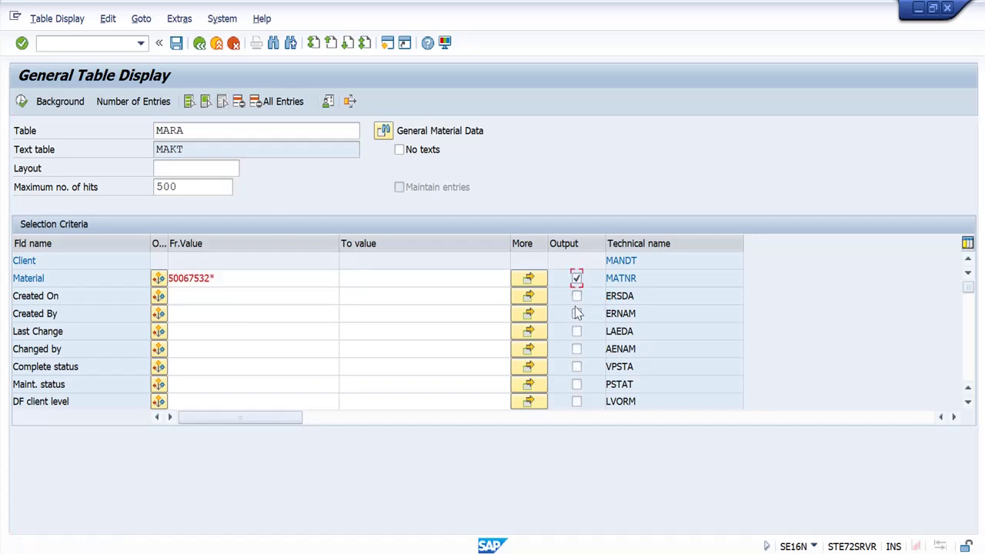
key("ctrl+f")
type("CAT")
key("Return")
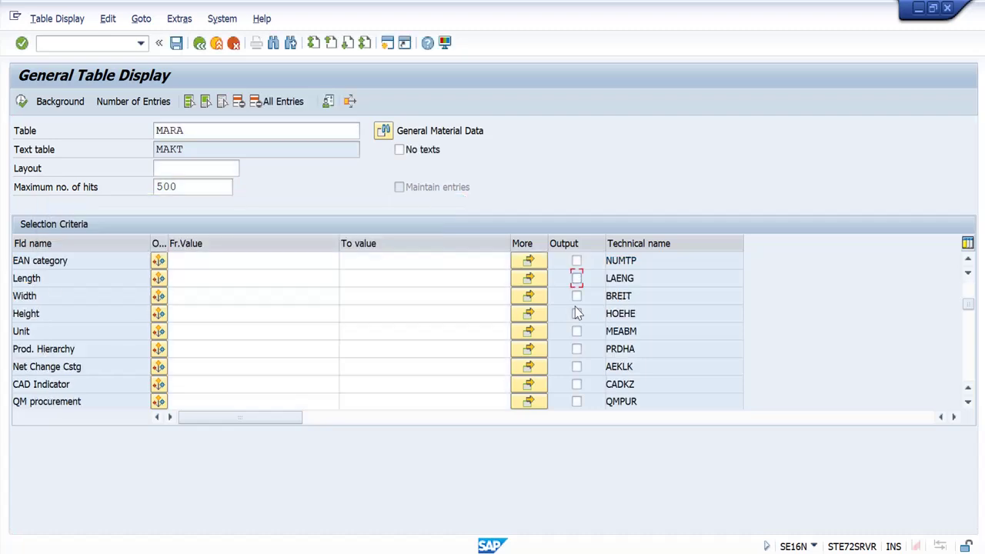
left_click(290, 43)
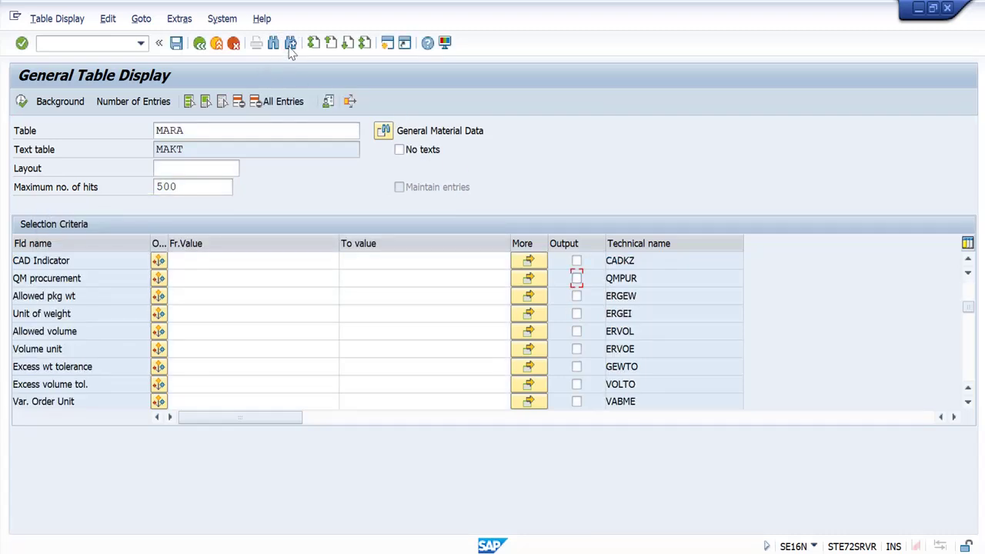
left_click(290, 43)
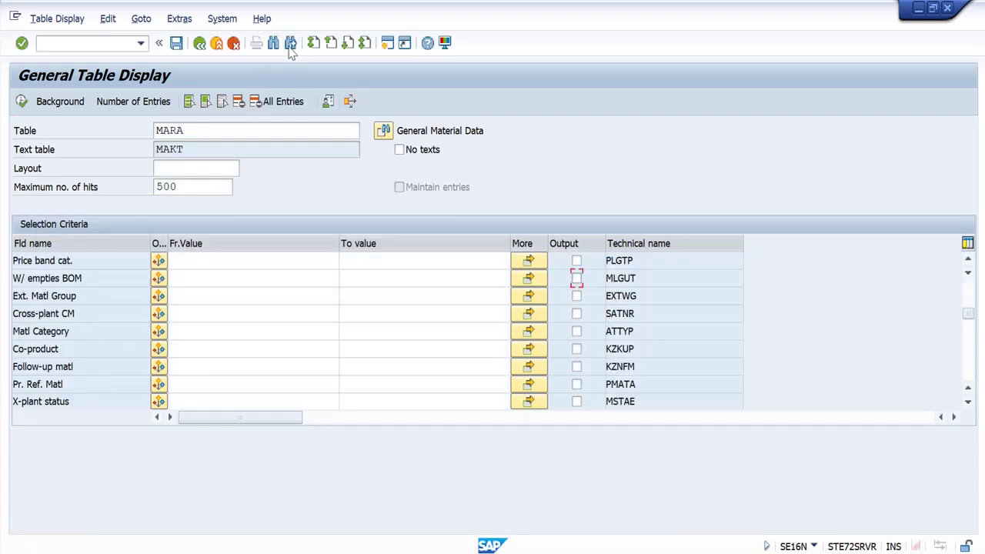
left_click(576, 331)
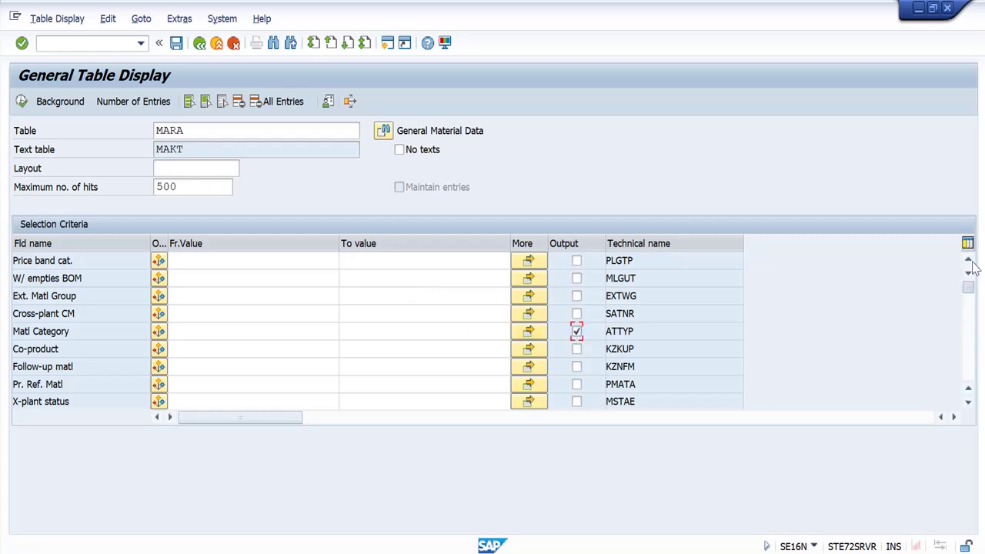
- Add Material Type to the output fields and run the MARA query for 50067532*
scroll(458, 332, "down", 1)
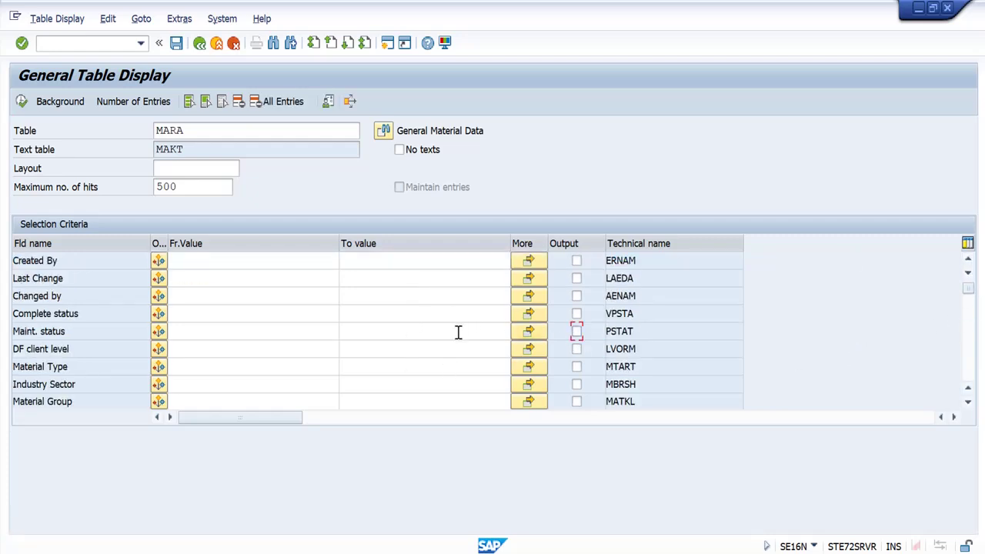
left_click(577, 367)
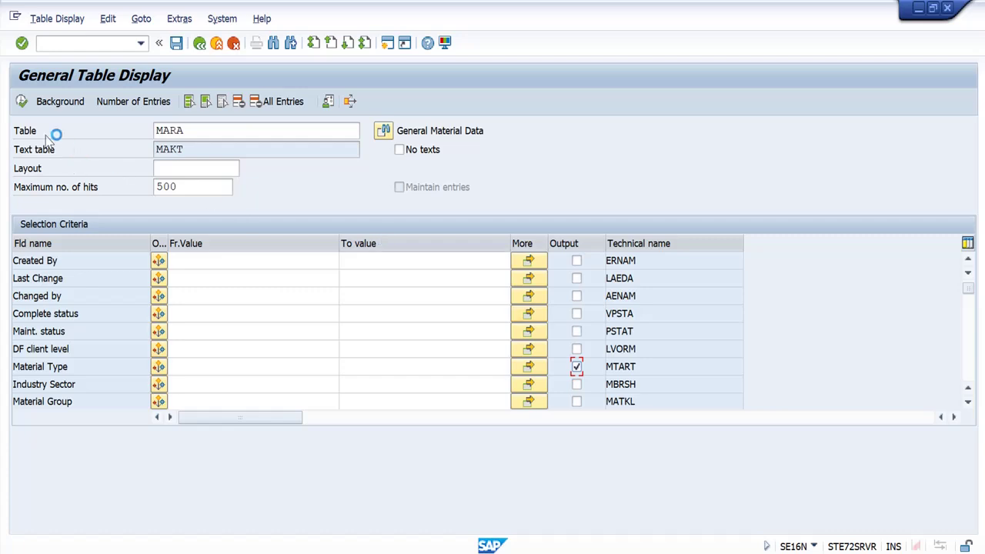
left_click(21, 101)
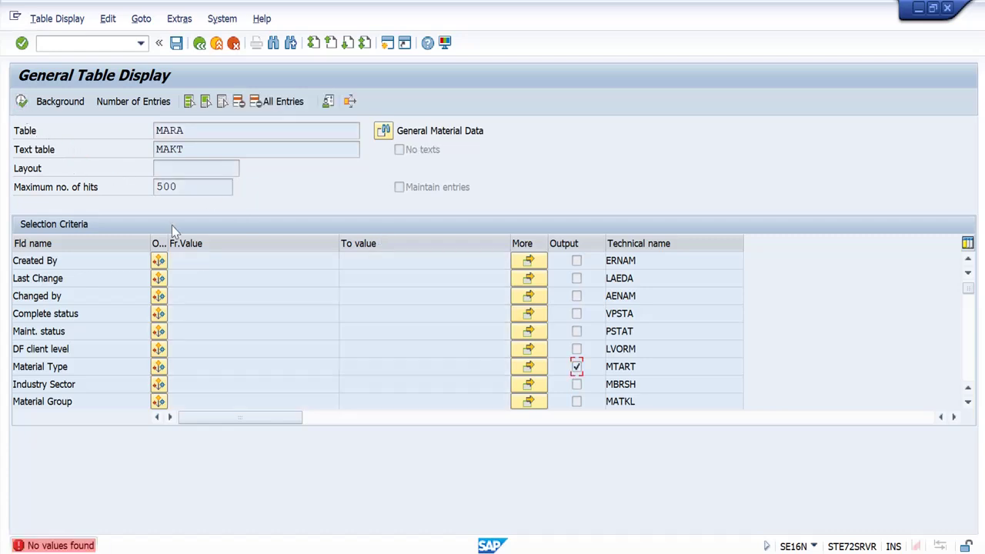
- Remove the wildcard from the material filter, rerun the MARA query for 50067532, and select the material in the result
left_click(240, 282)
key("BackSpace")
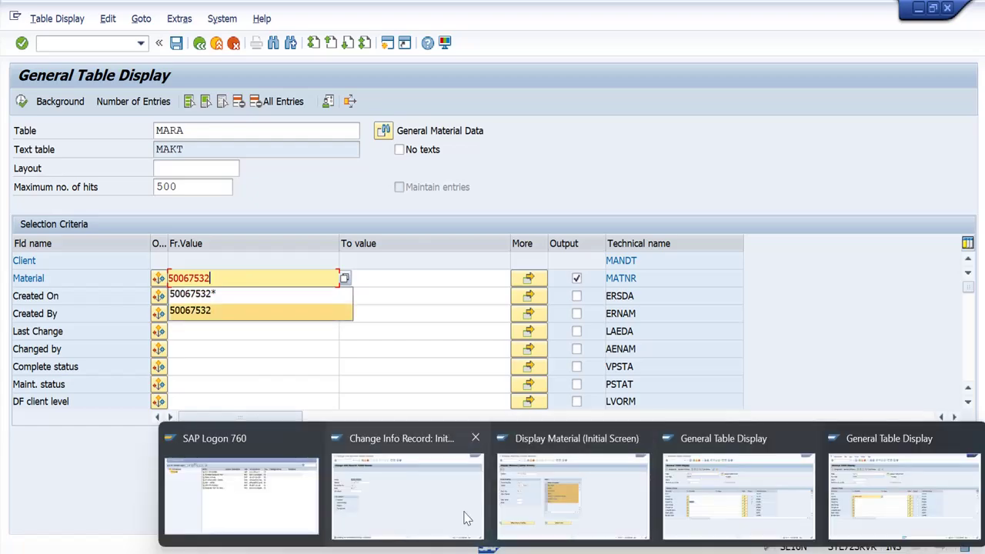
mouse_move(478, 508)
mouse_move(543, 499)
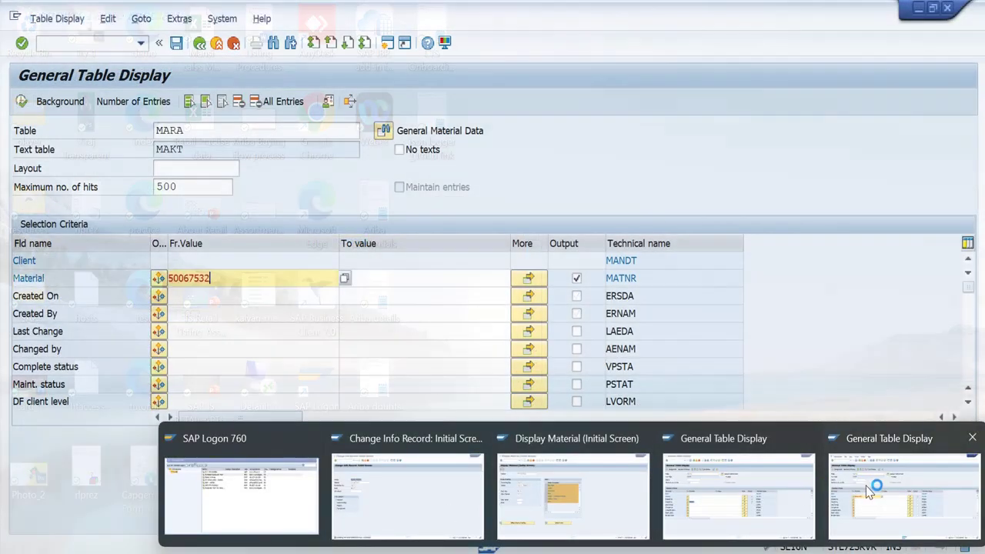
left_click(875, 488)
left_click(21, 101)
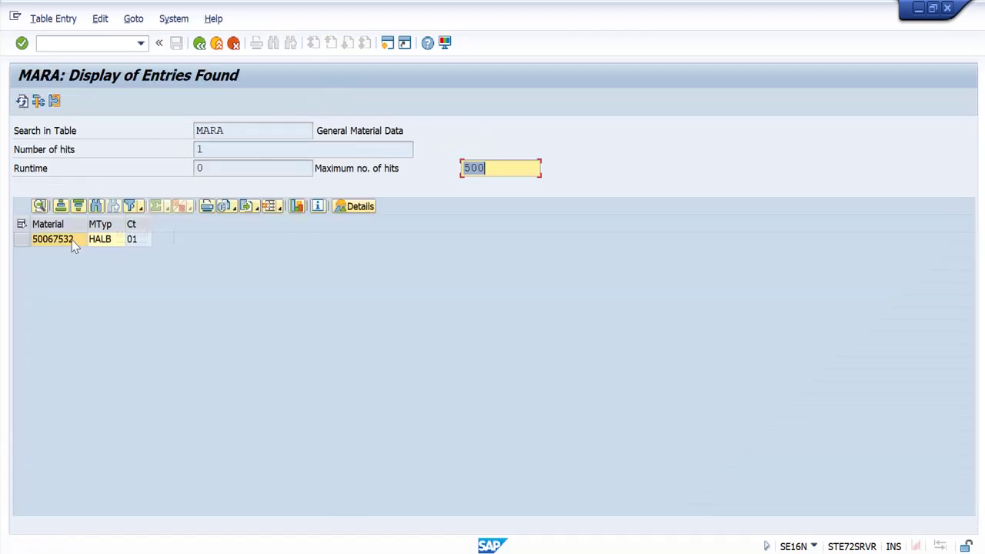
left_click(69, 240)
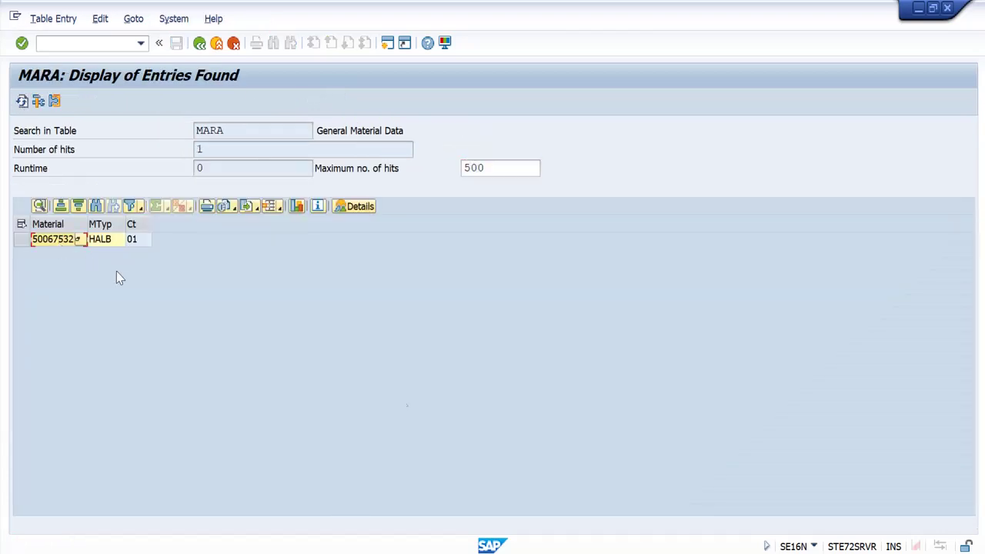
- Switch to the Display Material window, clear the view selection, and open material 50067532 with only the Basic Data view
mouse_move(647, 552)
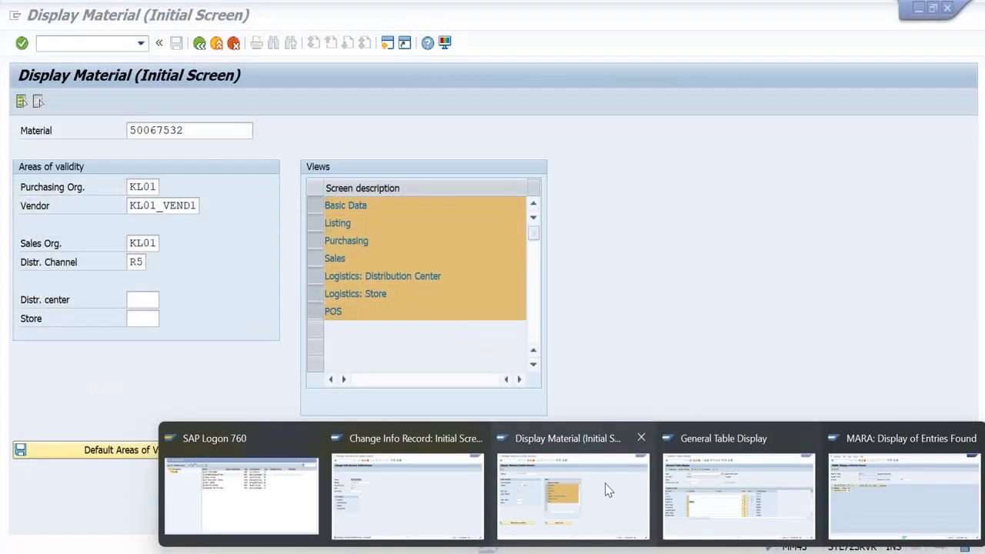
left_click(607, 487)
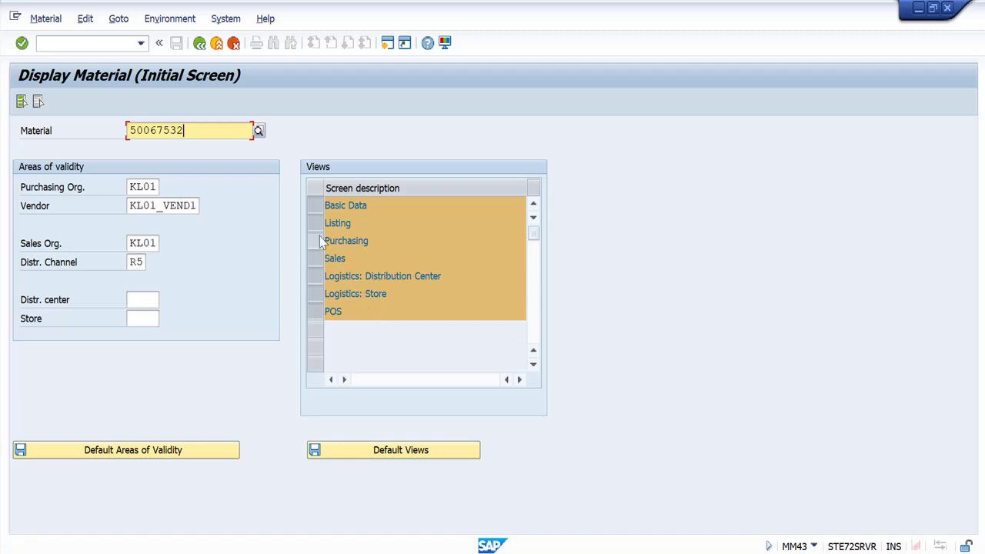
left_click(39, 103)
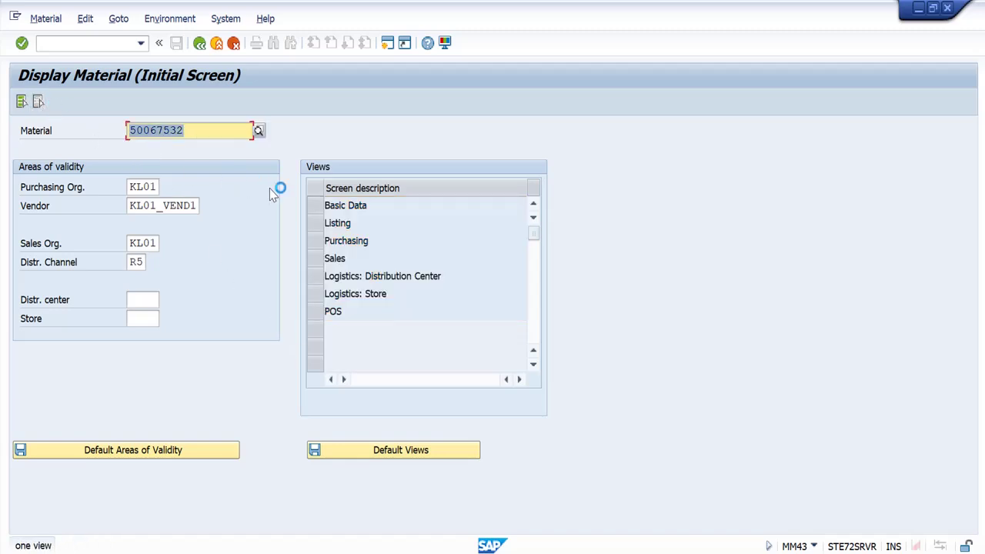
left_click(314, 207)
key("Return")
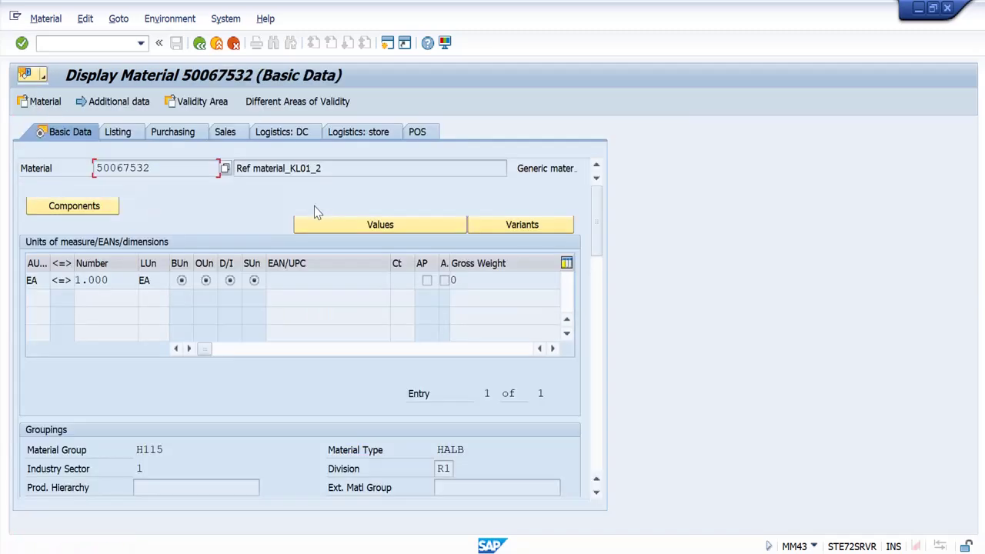
- Open the generic material's variants, show their variant numbers, and copy the number of the black short-sleeve variant
left_click(499, 223)
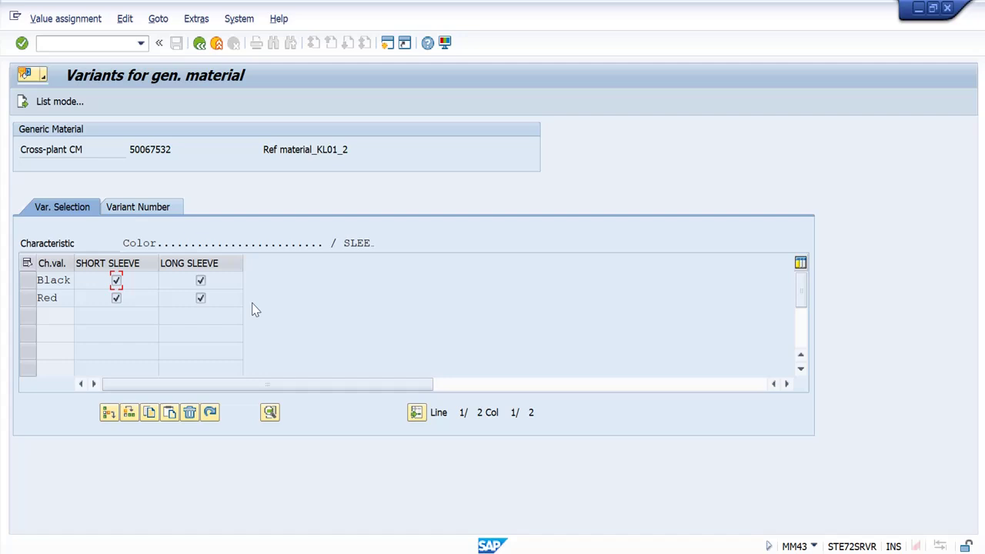
left_click(143, 206)
left_click_drag(79, 280, 172, 279)
key("ctrl+c")
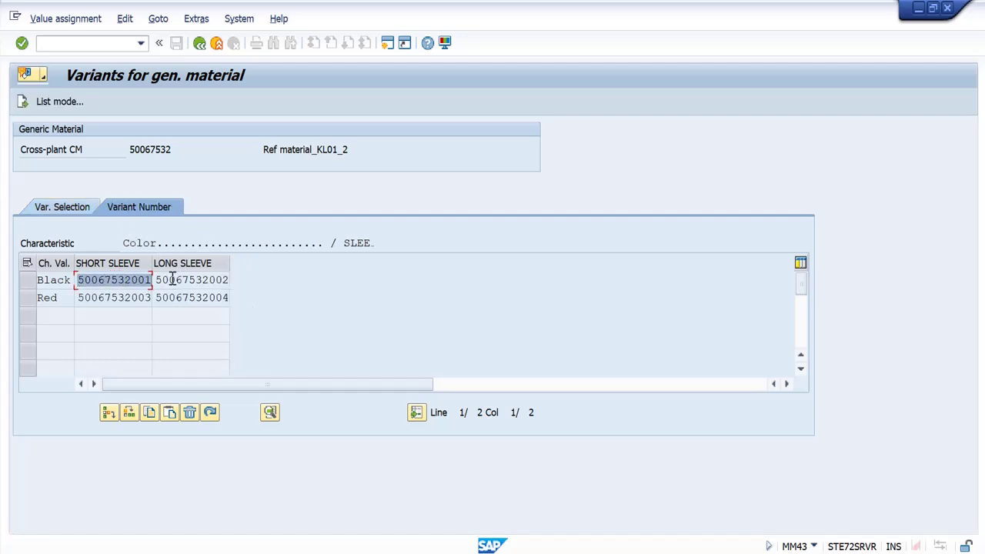
mouse_move(697, 546)
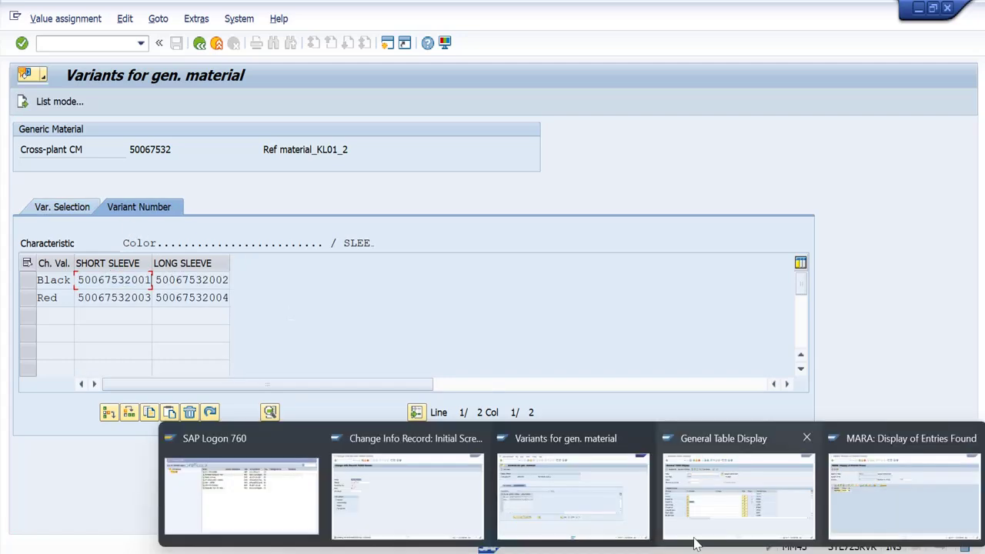
left_click(720, 513)
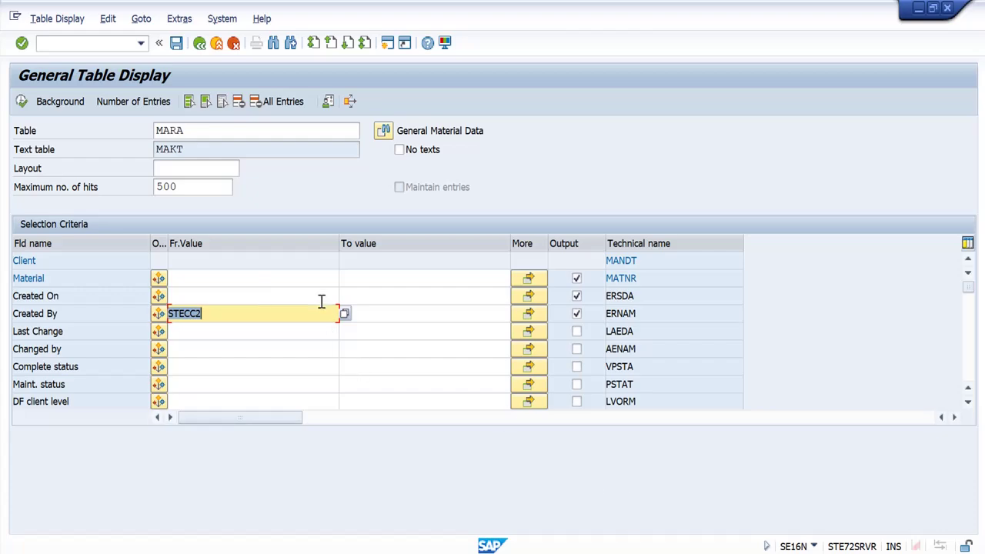
mouse_move(697, 546)
left_click(901, 446)
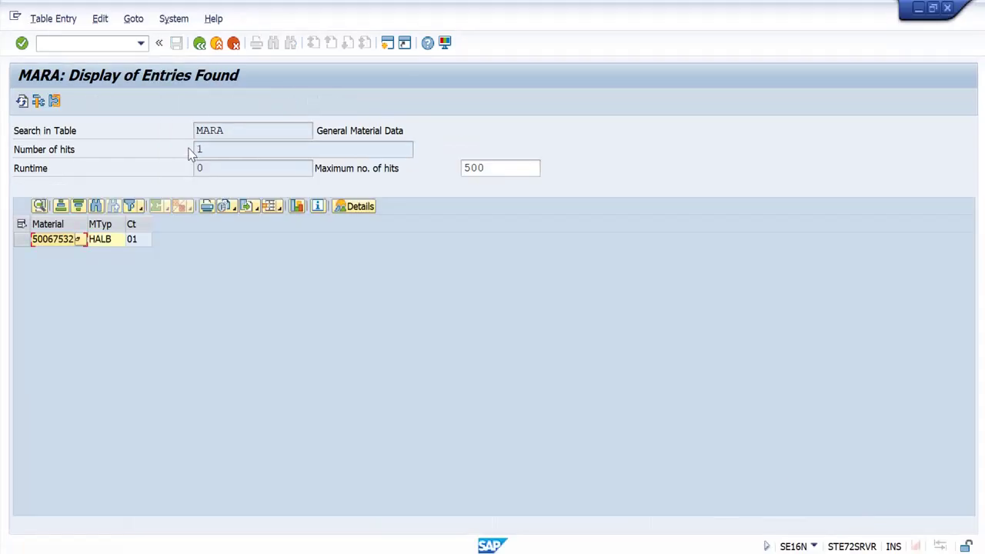
left_click(200, 44)
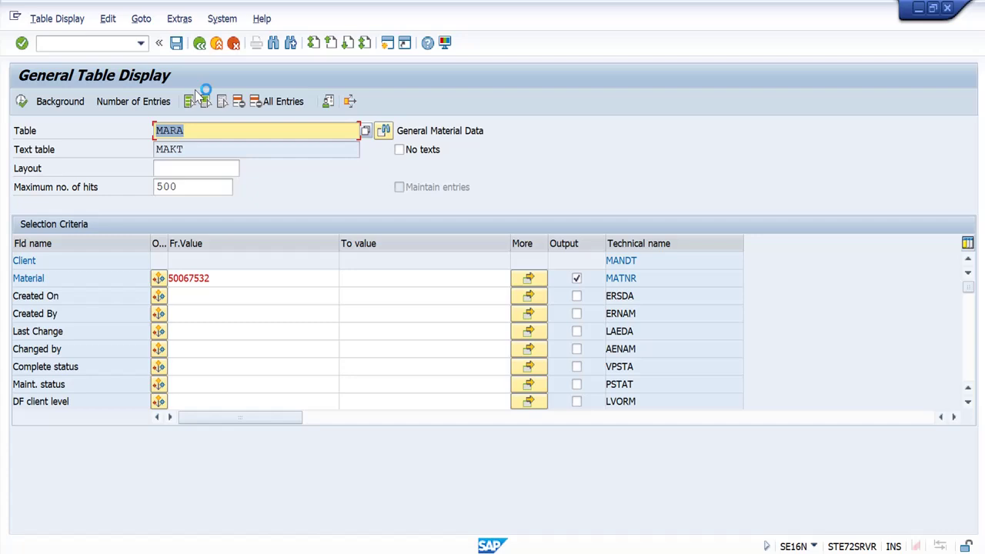
left_click(228, 278)
double_click(229, 278)
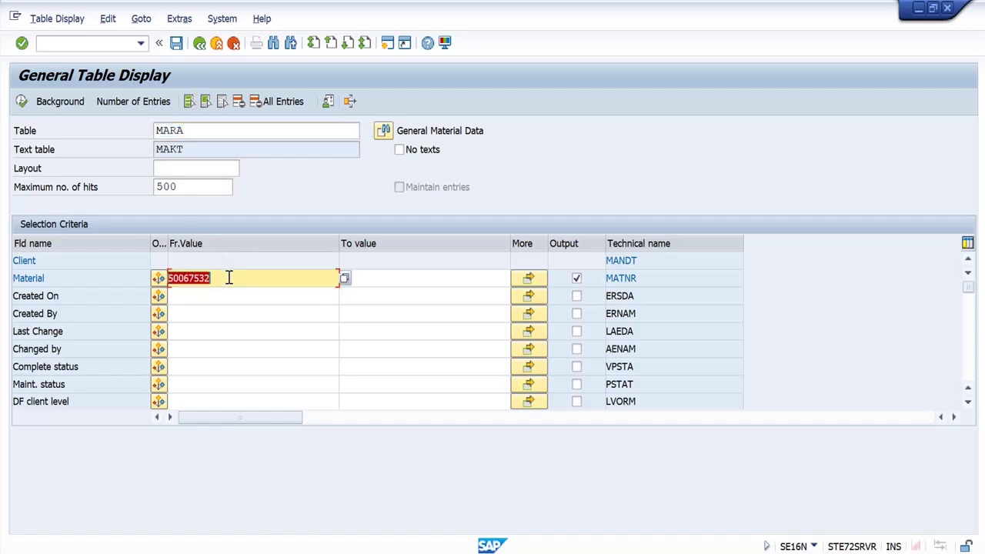
key("ctrl+v")
left_click(385, 276)
key("ctrl+v")
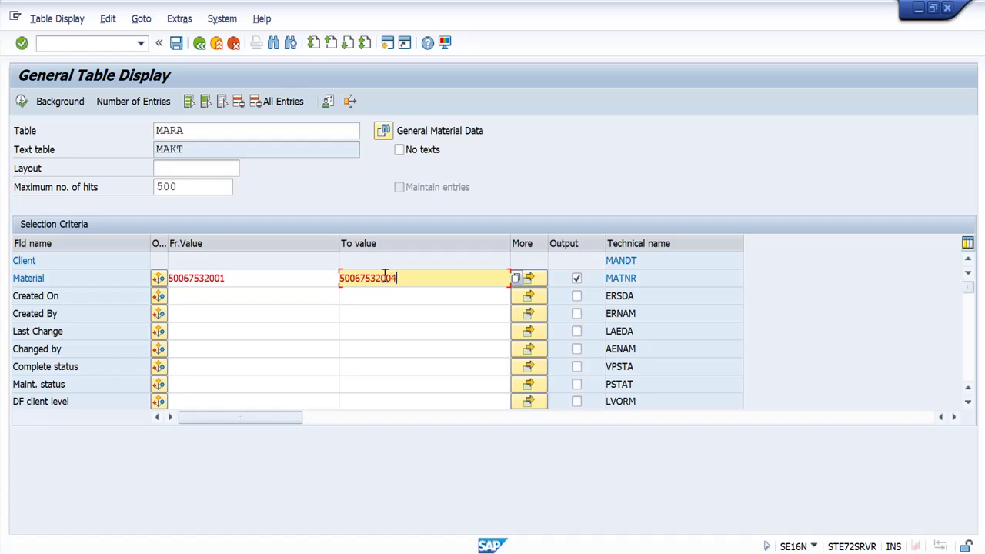
- Check the number of entries for the variant range and run the MARA query
left_click(133, 101)
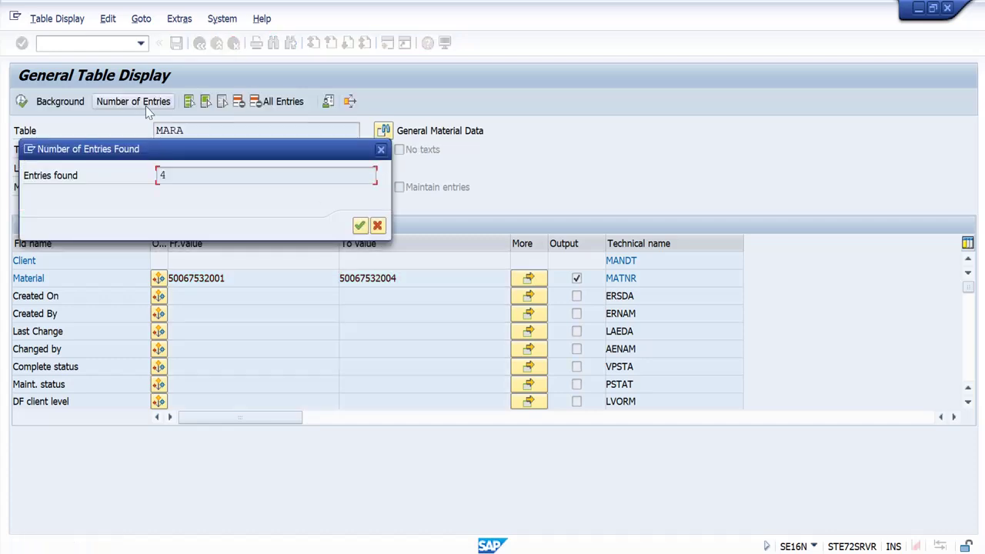
left_click(360, 225)
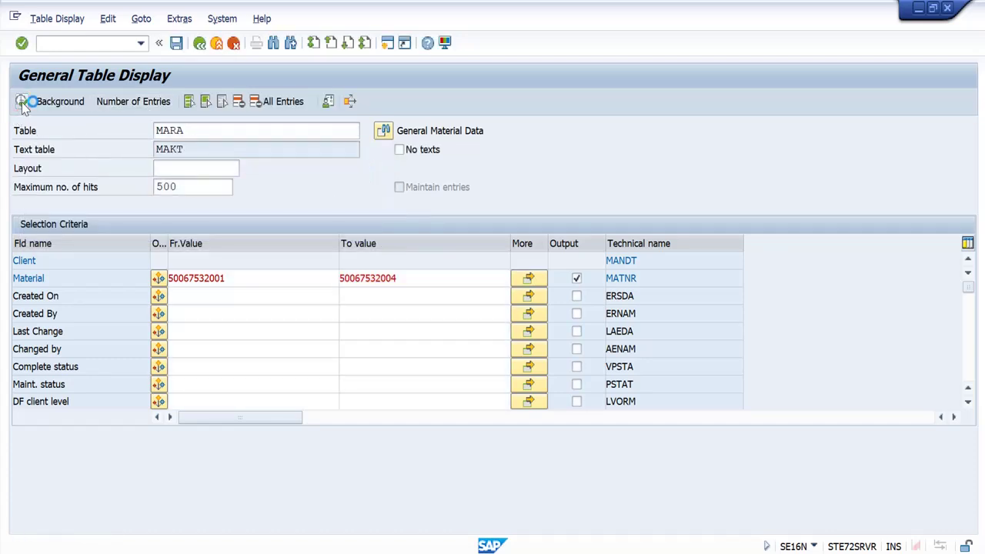
left_click(21, 101)
- Look up the Material Category value list from the first variant's category and check the meaning of 02
left_click(152, 239)
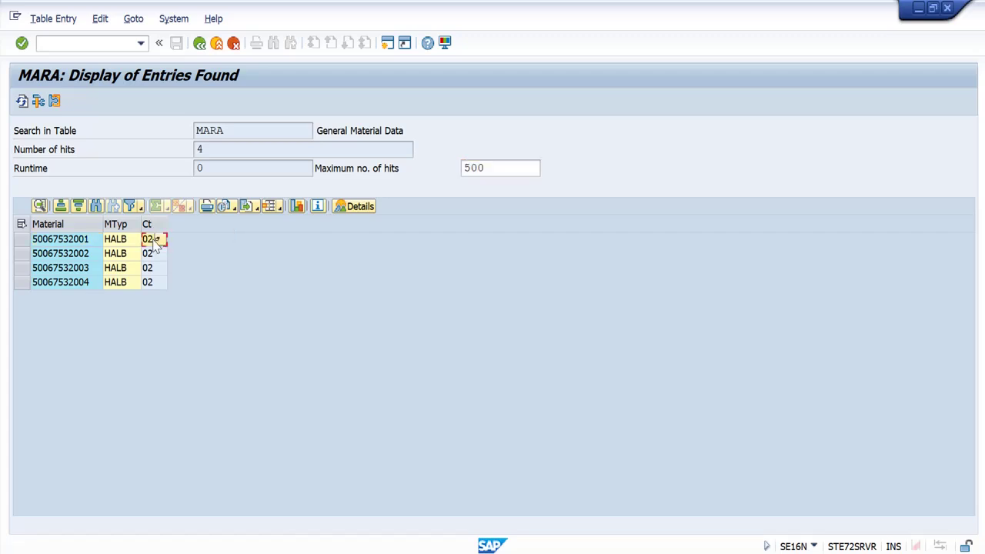
key("F4")
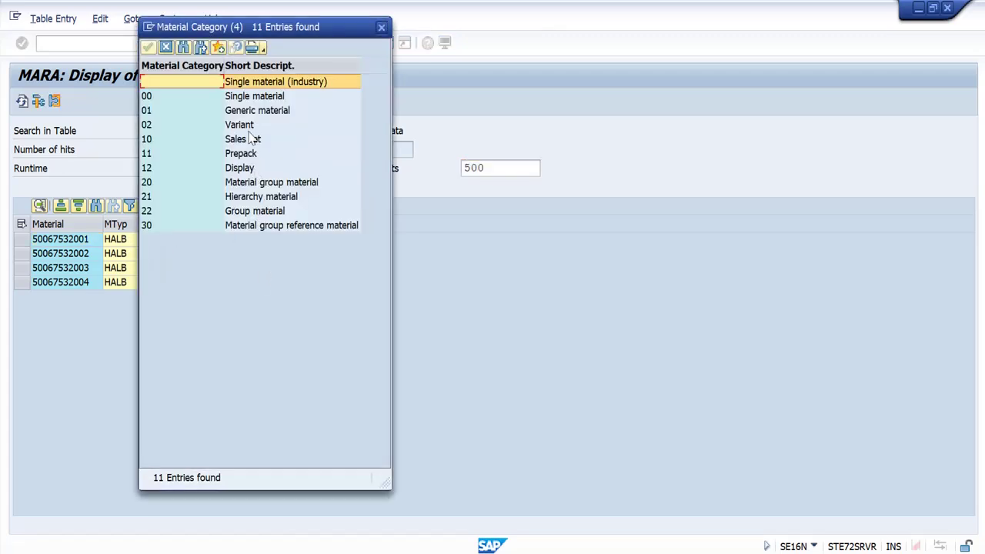
left_click(249, 129)
left_click(166, 46)
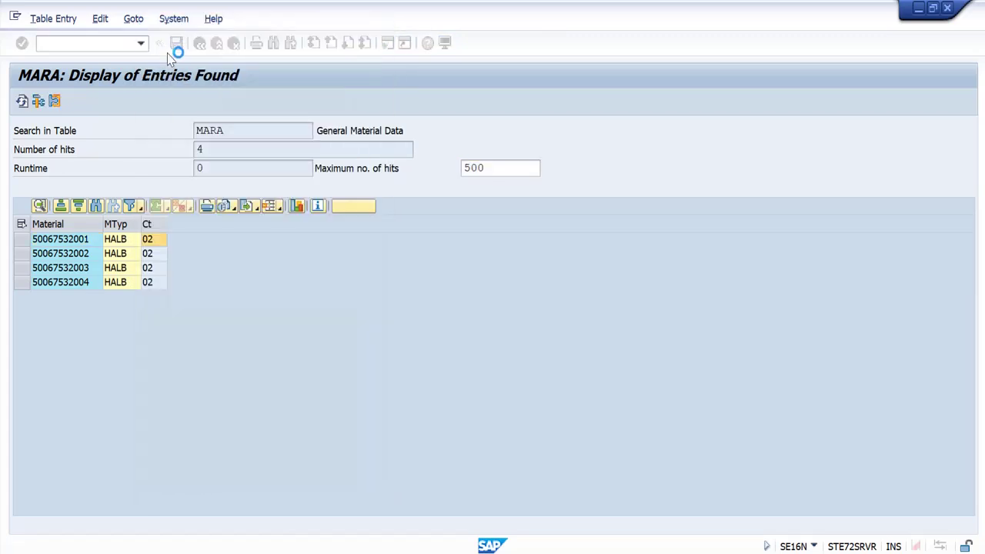
- Add the generic material 50067532 as a second entry in the material's multiple selection and rerun the MARA query
left_click(199, 43)
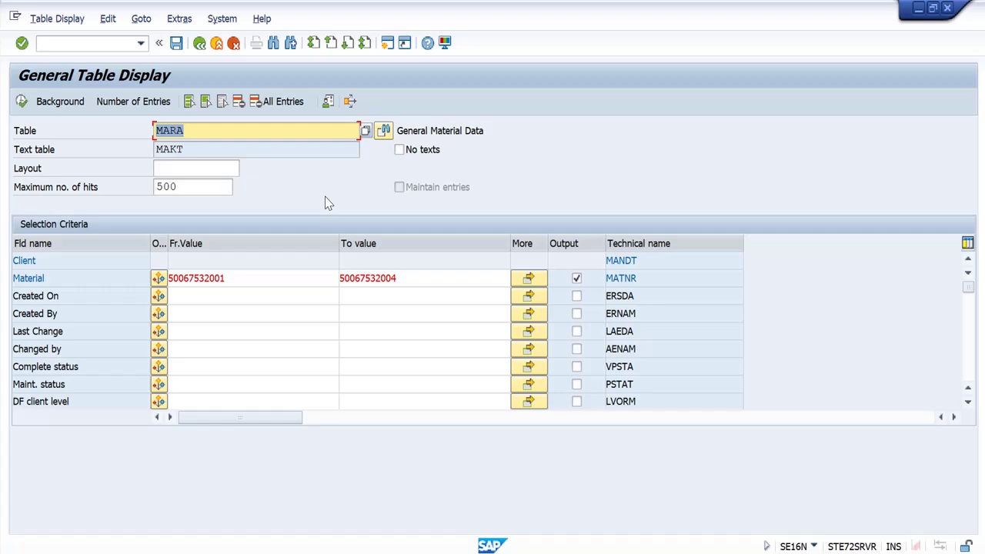
left_click(528, 280)
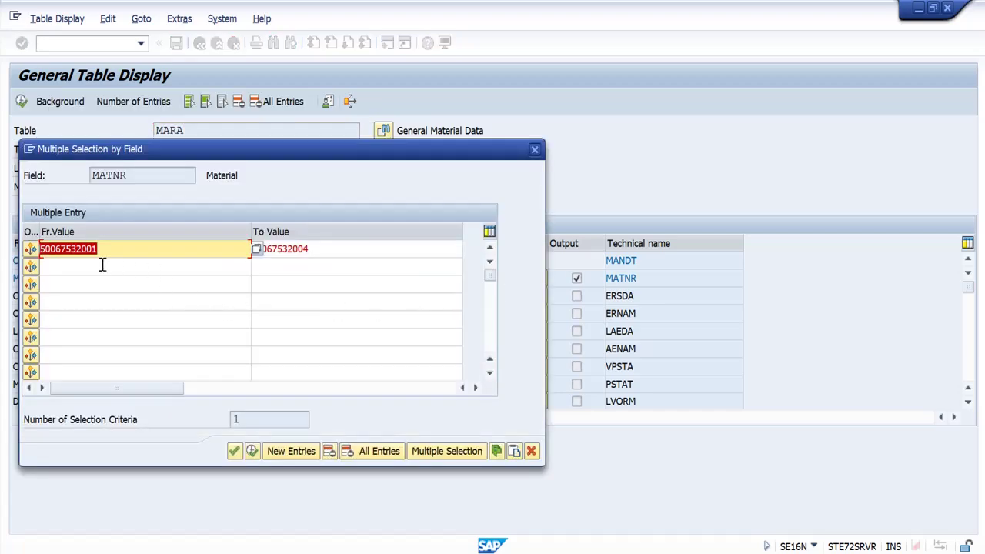
left_click(82, 248)
left_click(30, 248)
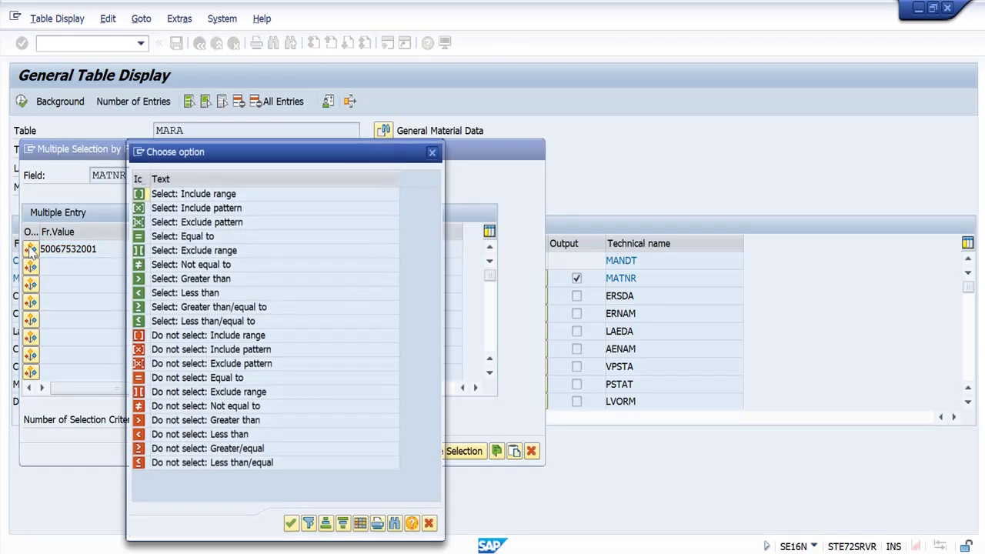
left_click(429, 524)
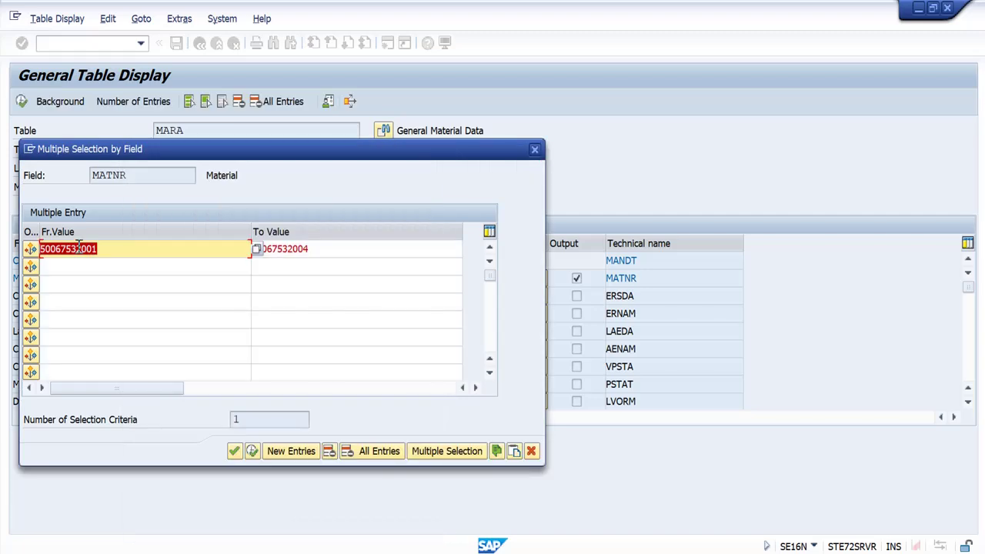
left_click(79, 247)
left_click_drag(82, 249, 24, 249)
key("ctrl+c")
left_click(77, 266)
key("ctrl+v")
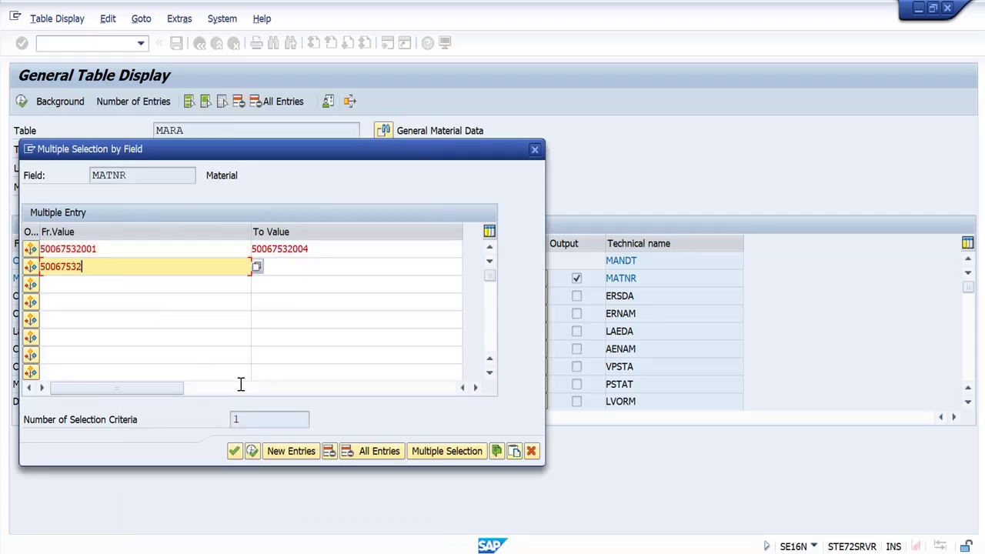
left_click(234, 451)
left_click(21, 101)
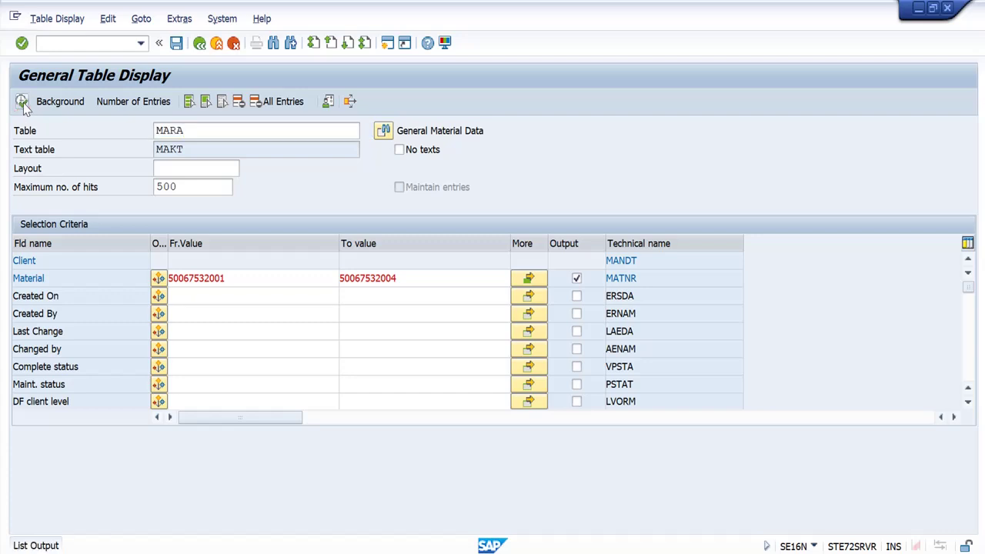
- Look up the generic material's category in the Material Category value list and compare categories 01 and 02 with the results
left_click(148, 239)
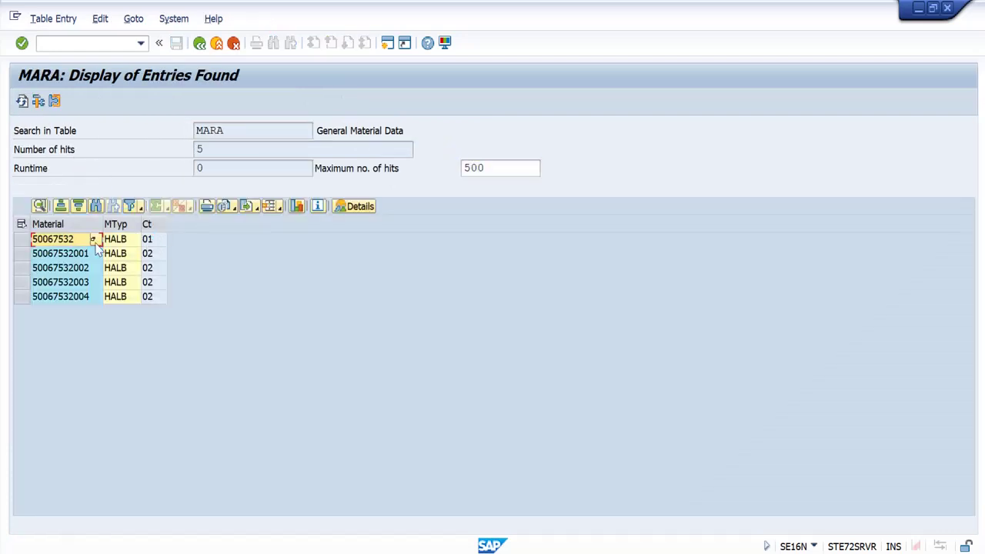
left_click(162, 239)
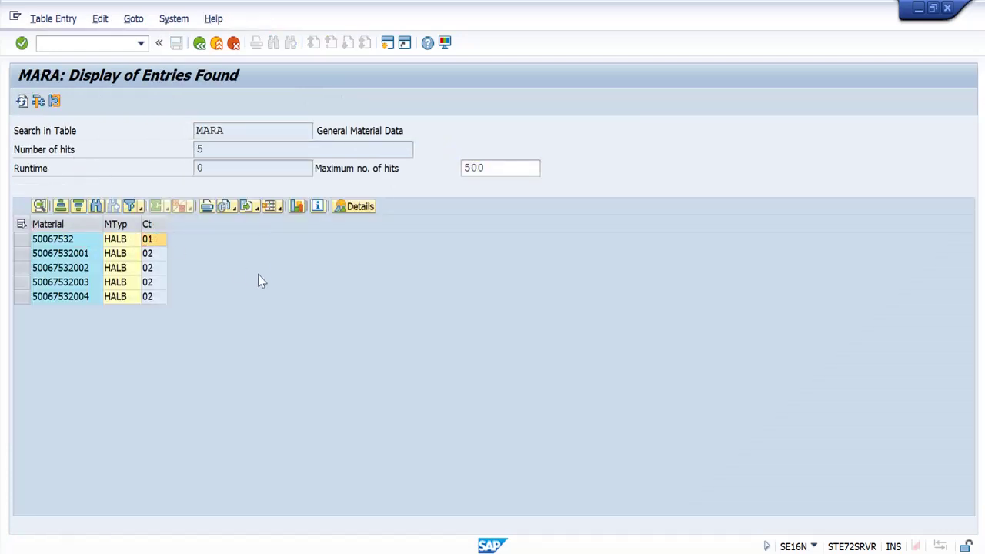
left_click(258, 114)
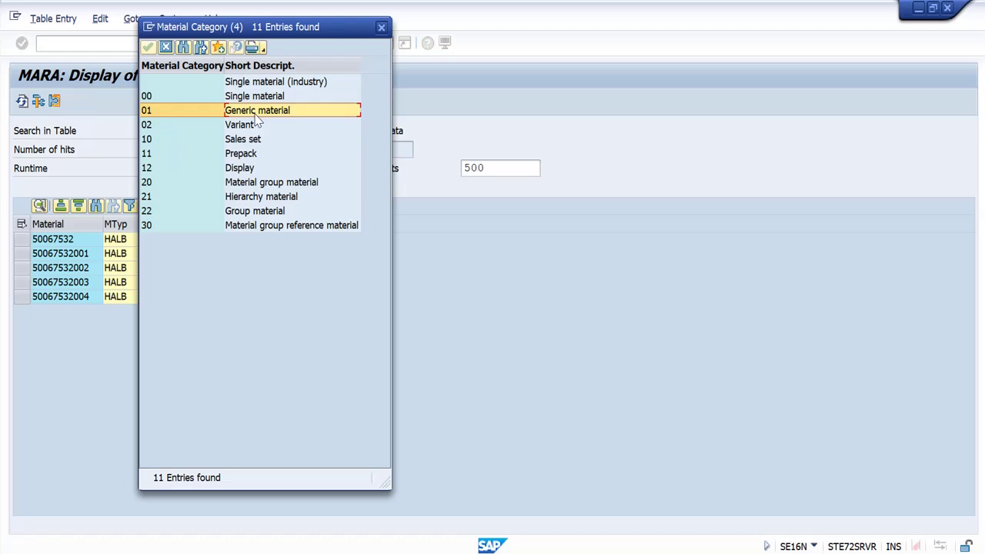
left_click_drag(231, 30, 398, 35)
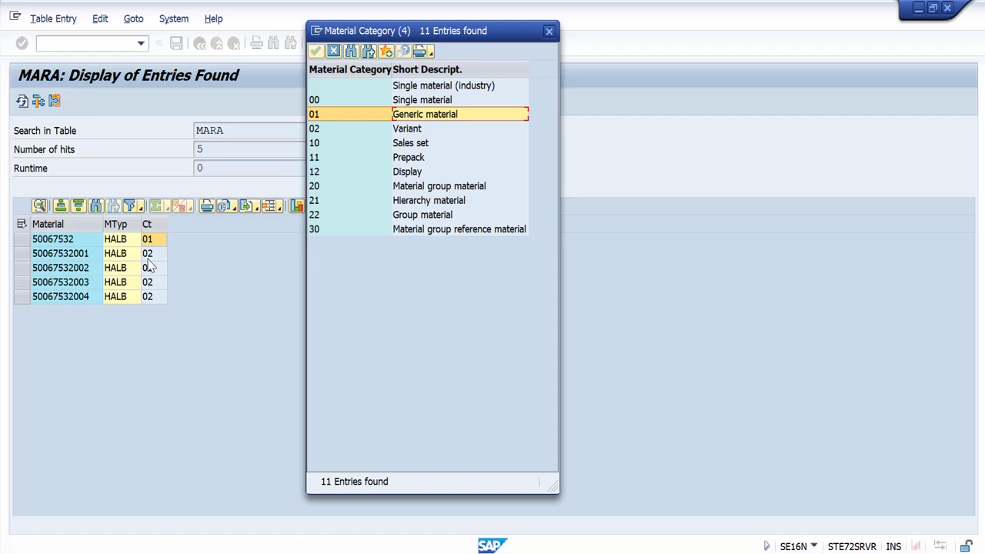
left_click(403, 135)
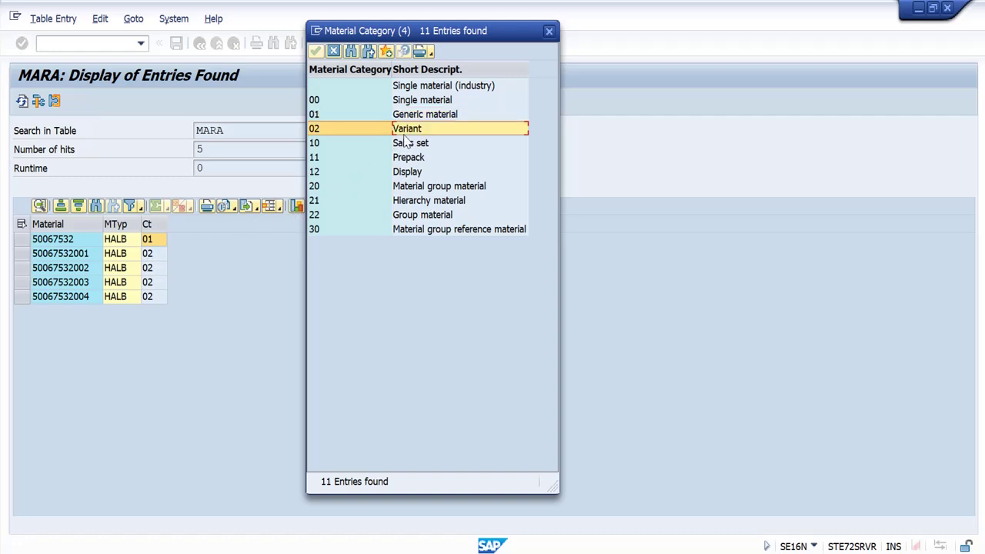
left_click(334, 51)
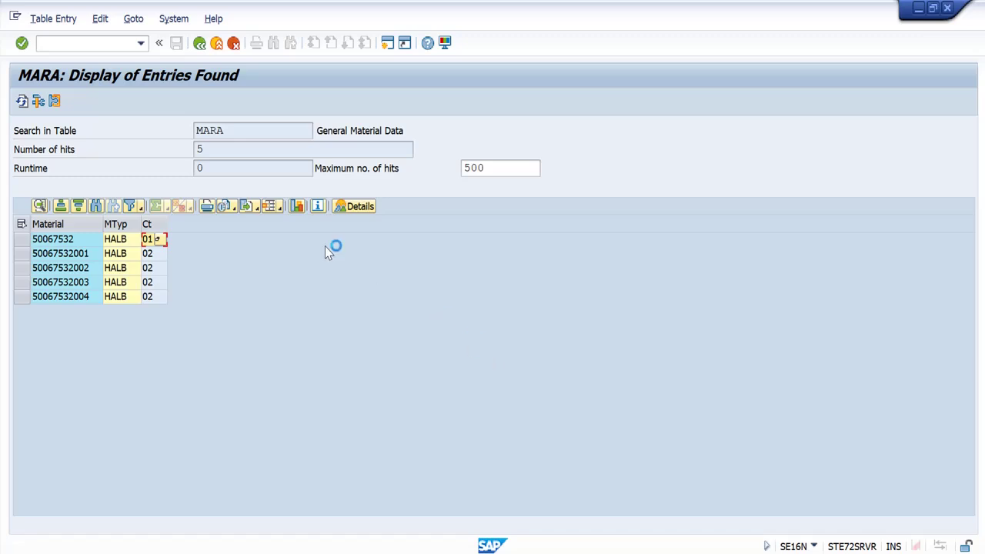
key("Left")
key("Left")
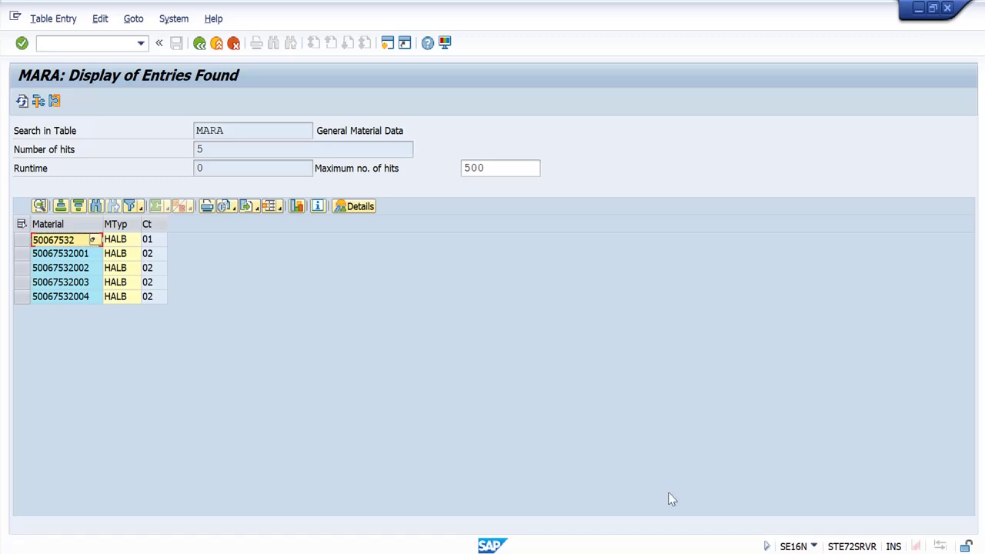
mouse_move(490, 548)
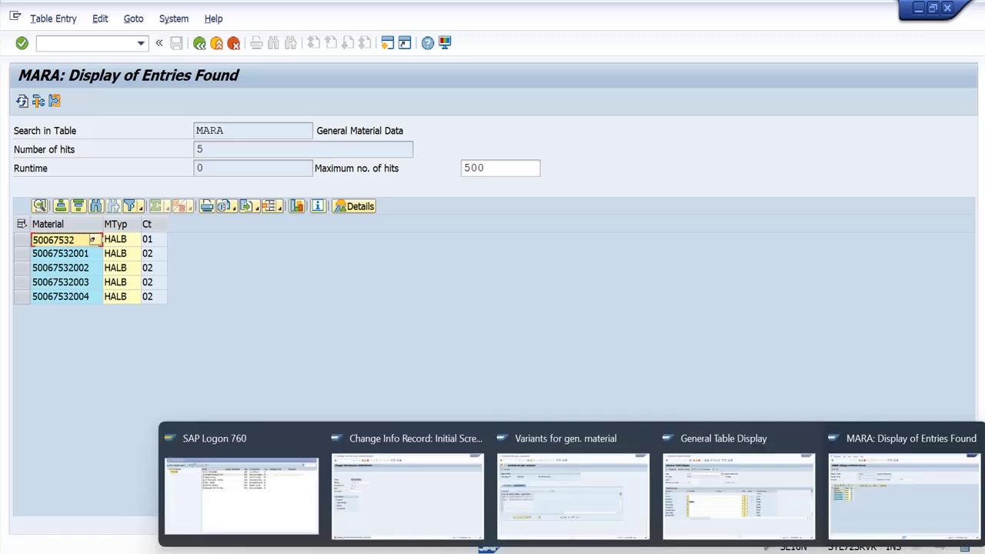
left_click(885, 498)
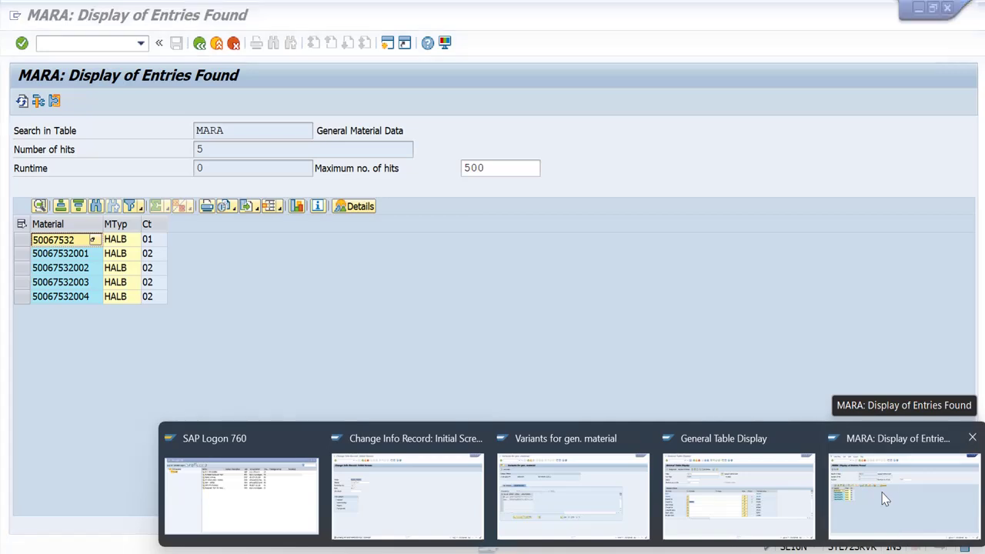
left_click(75, 258)
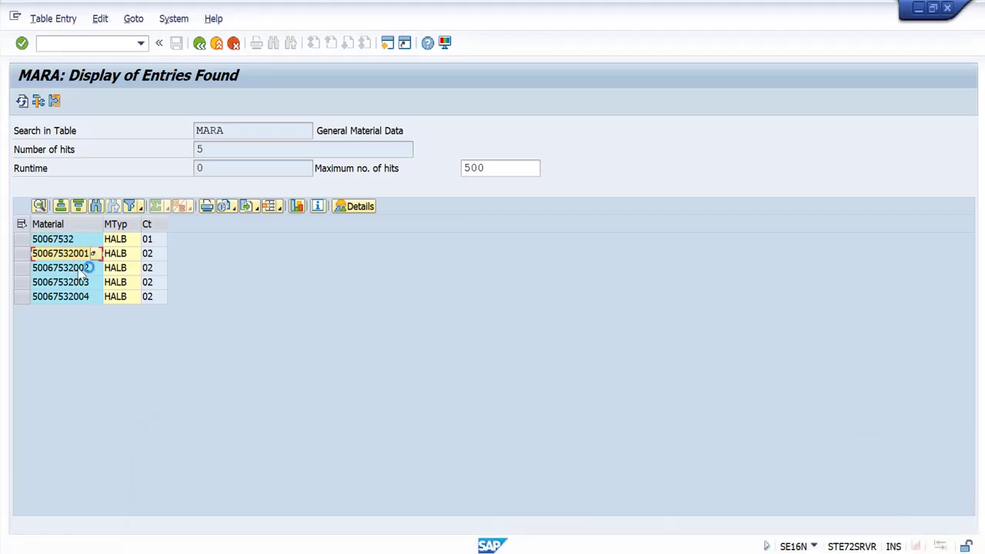
- Start creating a standard info record for vendor KL01_VEND1, generic material 50067532, purchasing organization KL01 and plant KL01
mouse_move(638, 550)
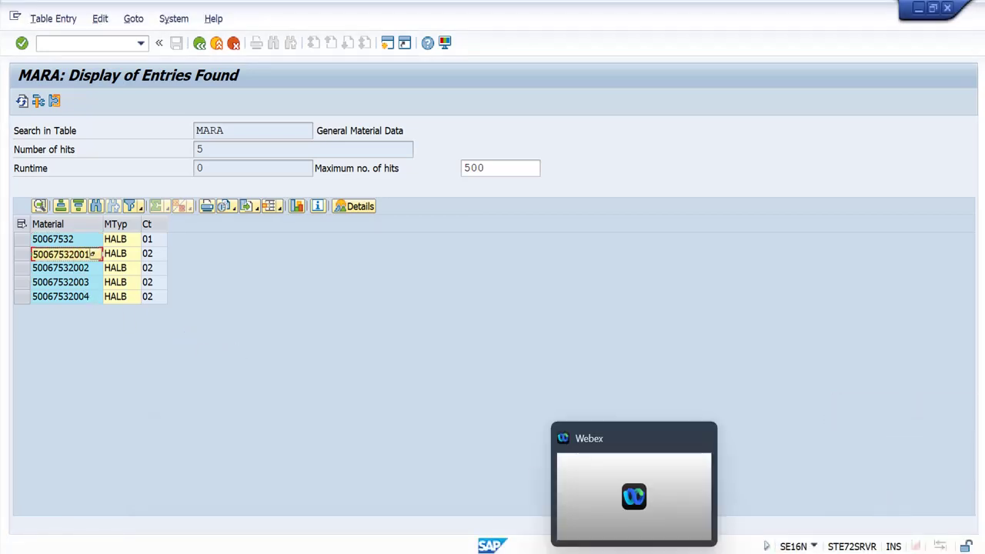
left_click(408, 497)
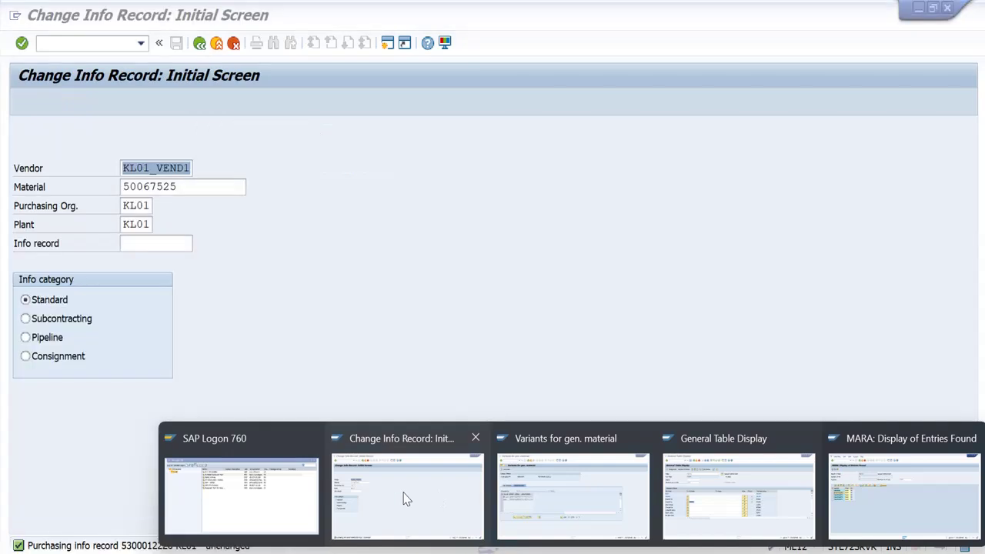
left_click(55, 20)
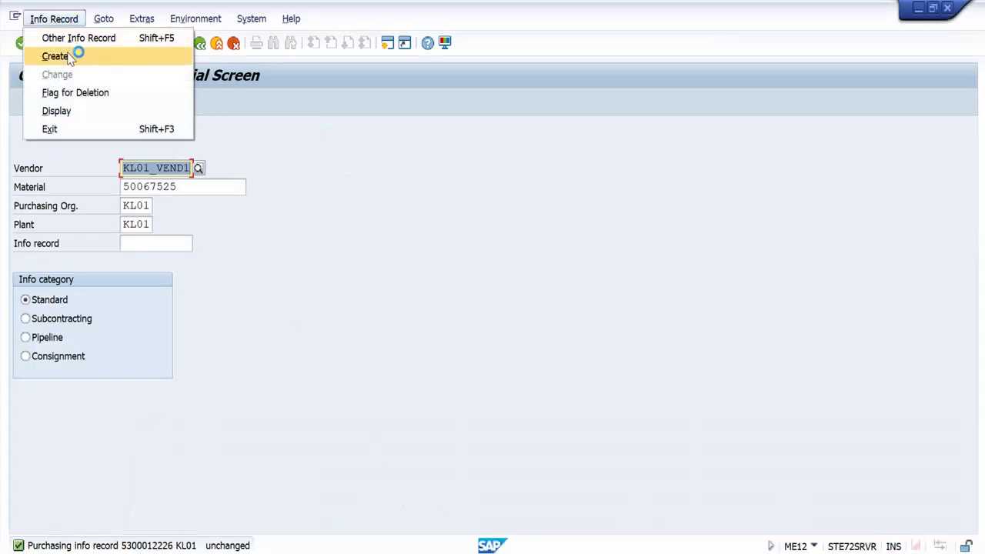
left_click(74, 54)
left_click(199, 192)
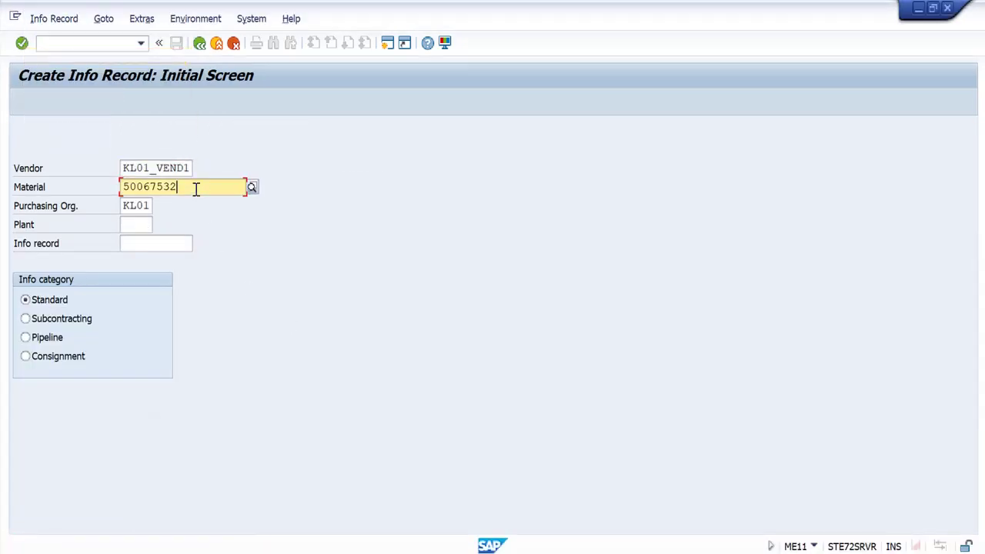
left_click(137, 222)
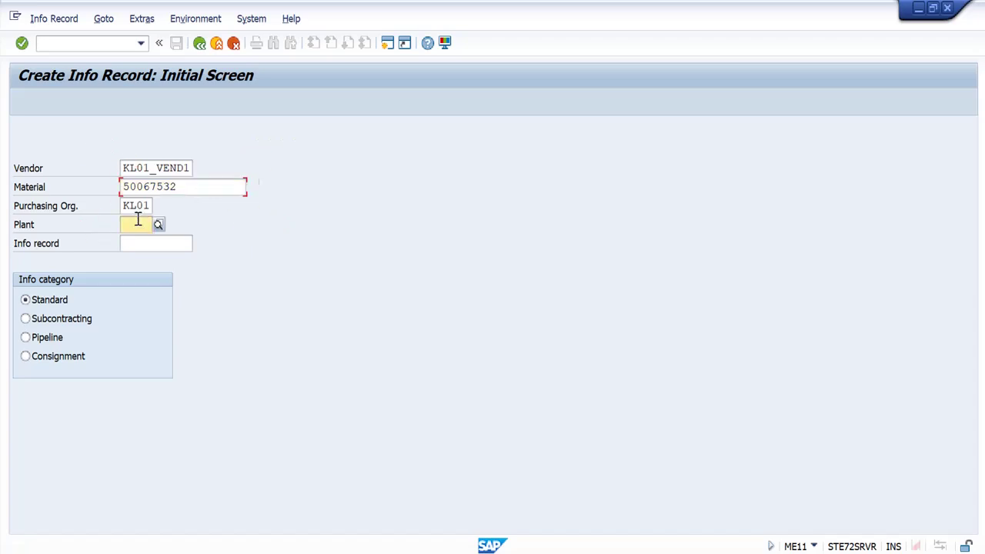
type("KL01")
key("Down")
key("Return")
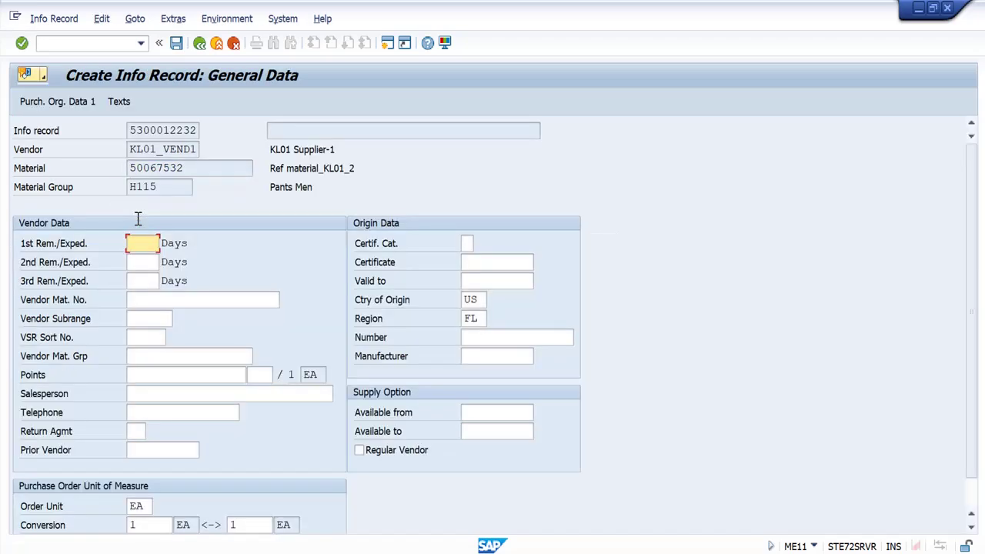
- Set the net price to 5 USD in the purchasing organization data and save the generic material's info record
key("Return")
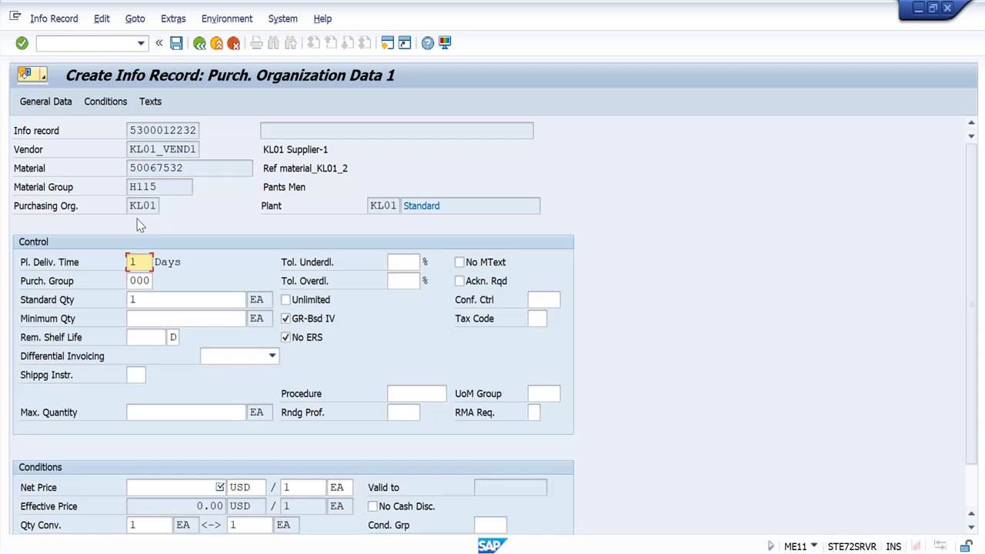
left_click(213, 483)
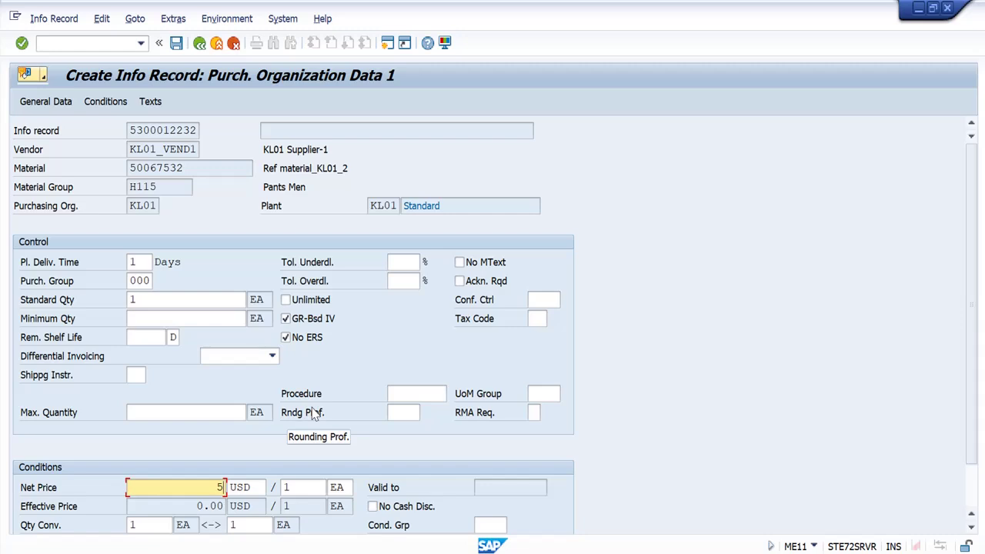
left_click_drag(198, 167, 61, 167)
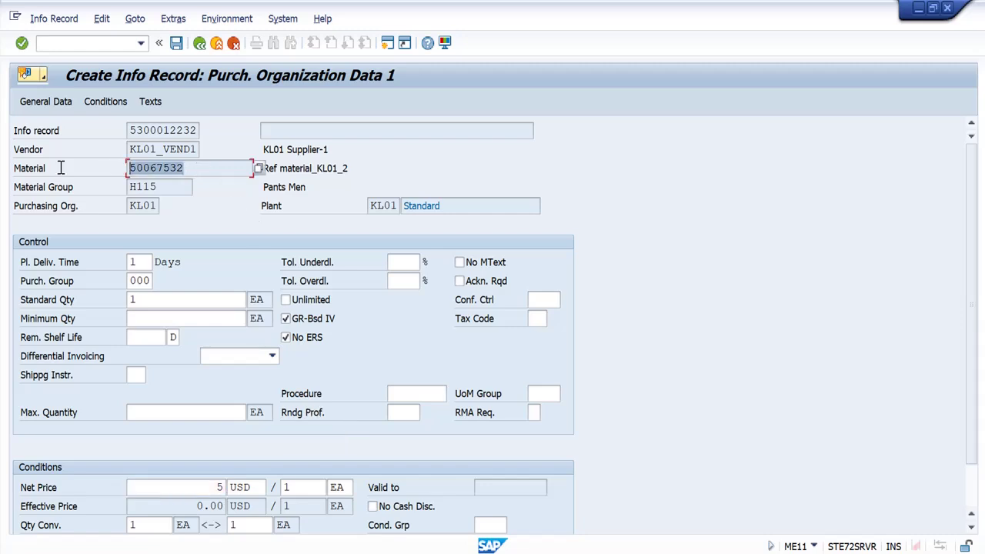
left_click(203, 169)
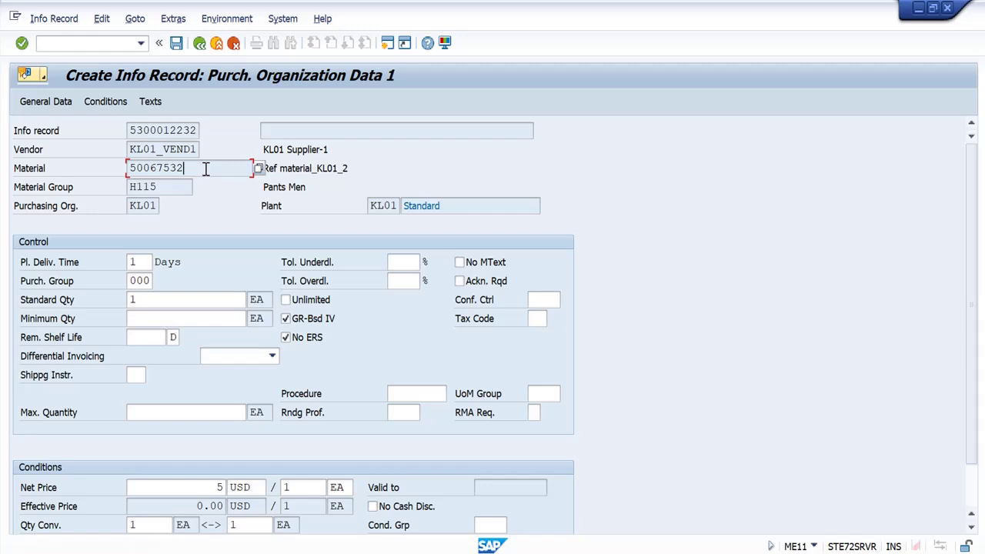
key("Return")
key("Return")
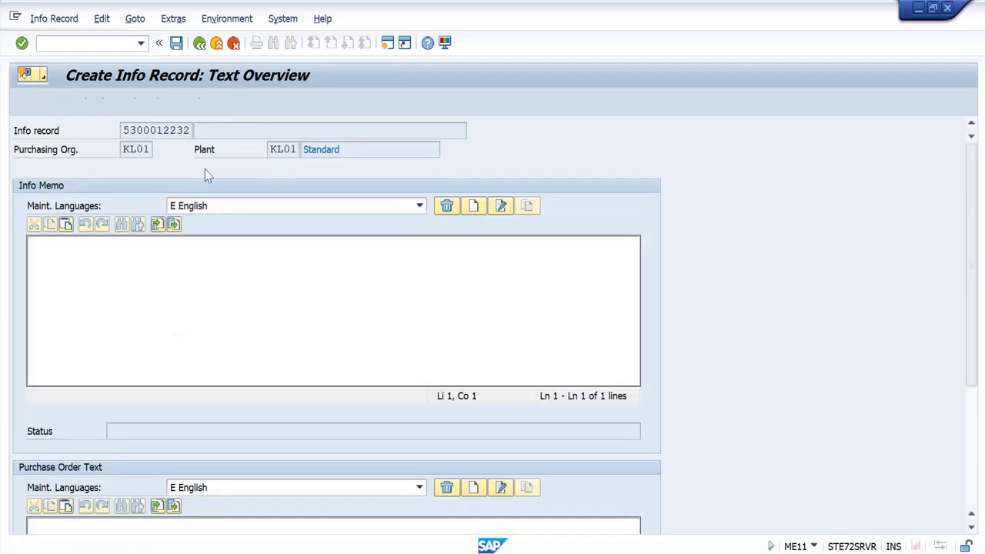
key("Return")
key("Return")
left_click(200, 187)
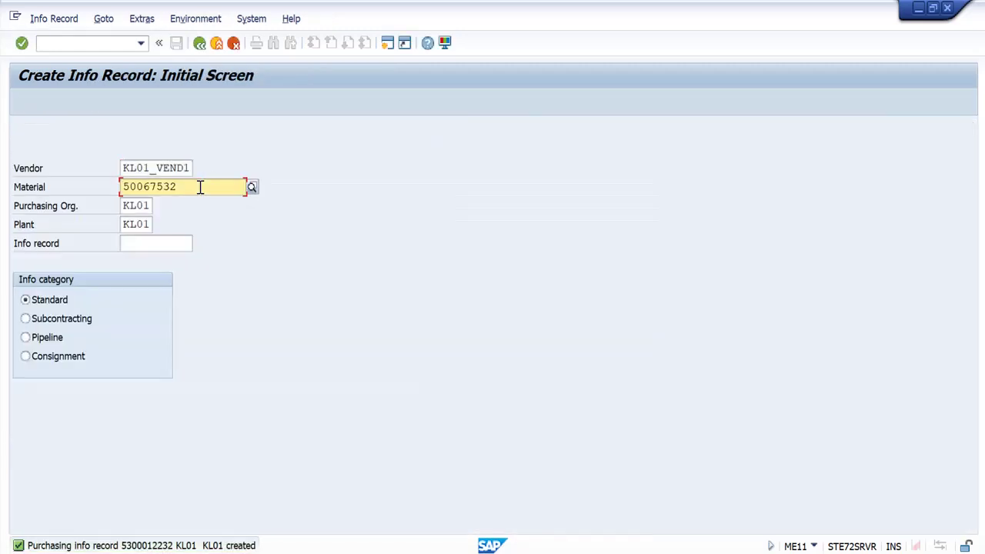
type("0")
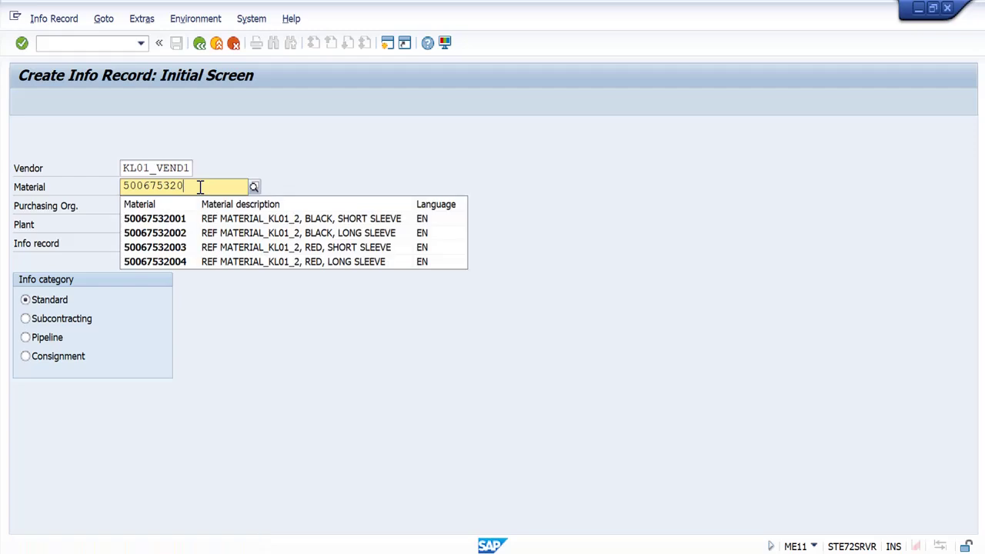
left_click(185, 219)
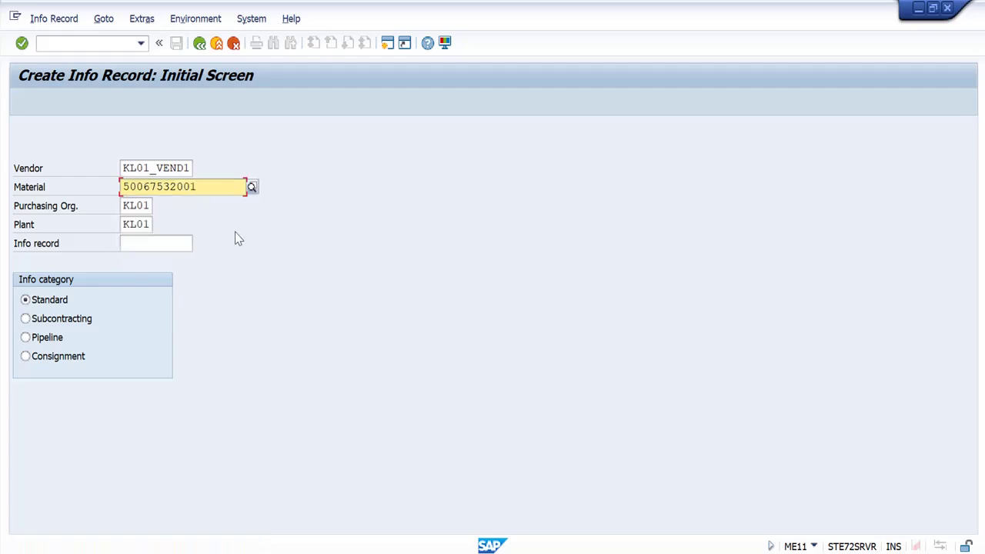
key("Return")
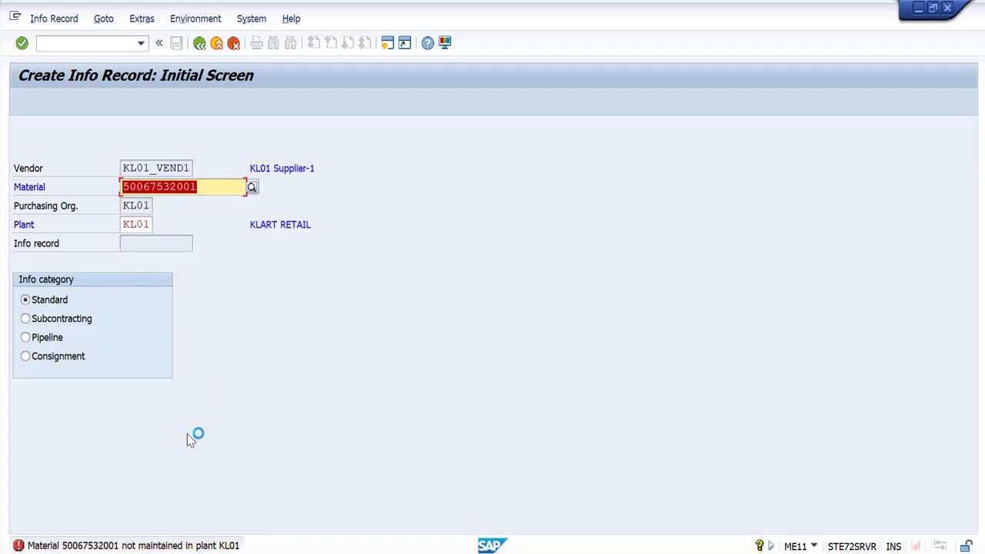
left_click(54, 19)
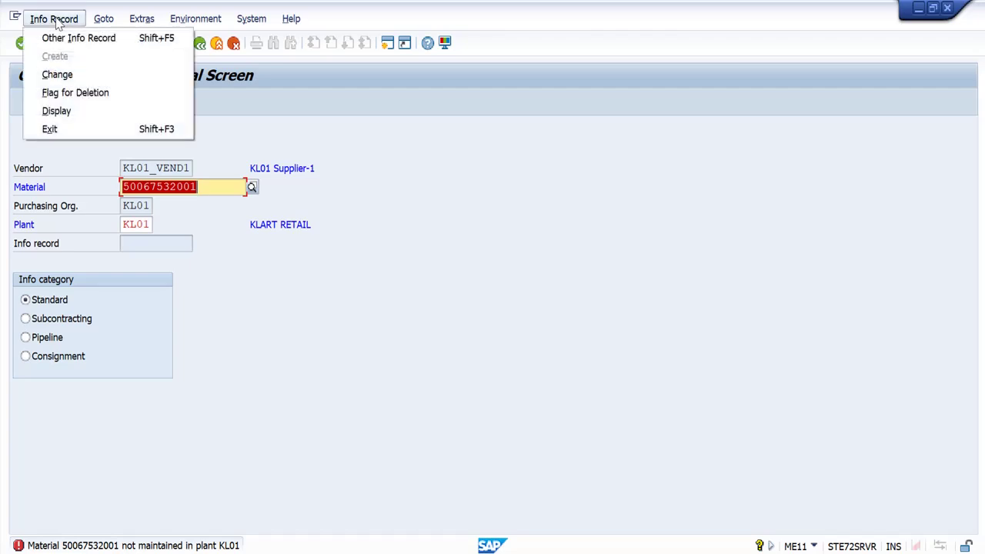
left_click(62, 76)
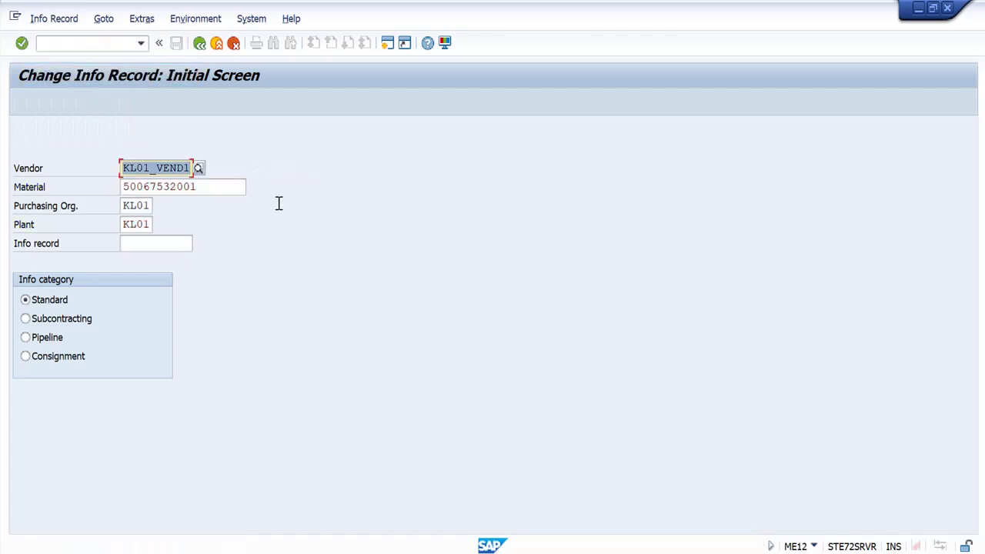
key("Return")
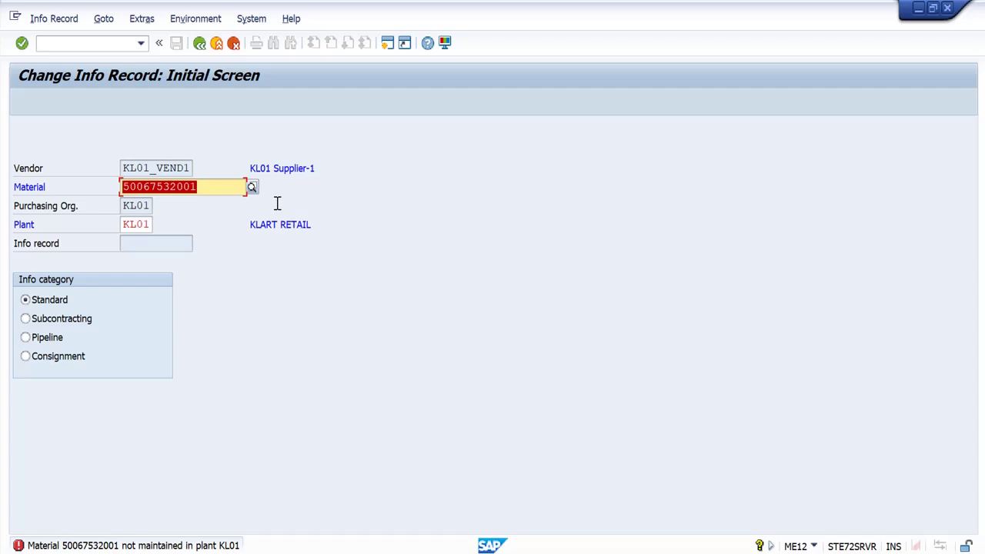
mouse_move(489, 548)
left_click(152, 224)
key("Delete")
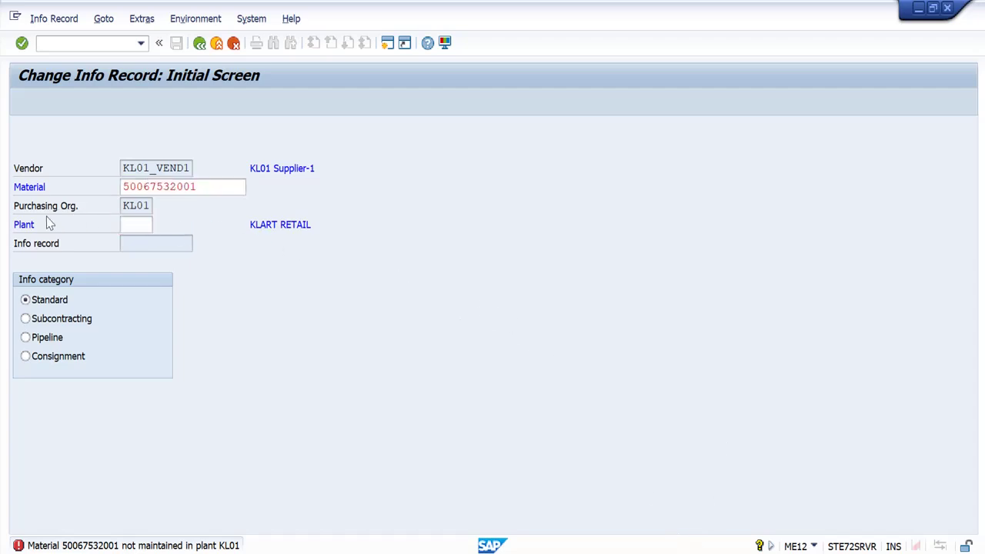
key("Return")
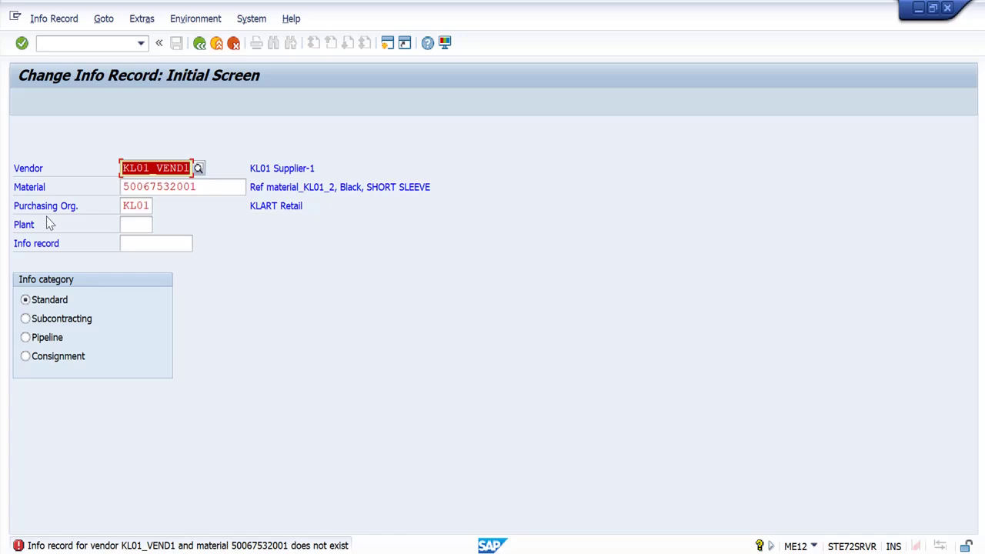
- Enter plant KL01 again for the variant and try to open its info record for change and for display
left_click(146, 224)
type("KL01")
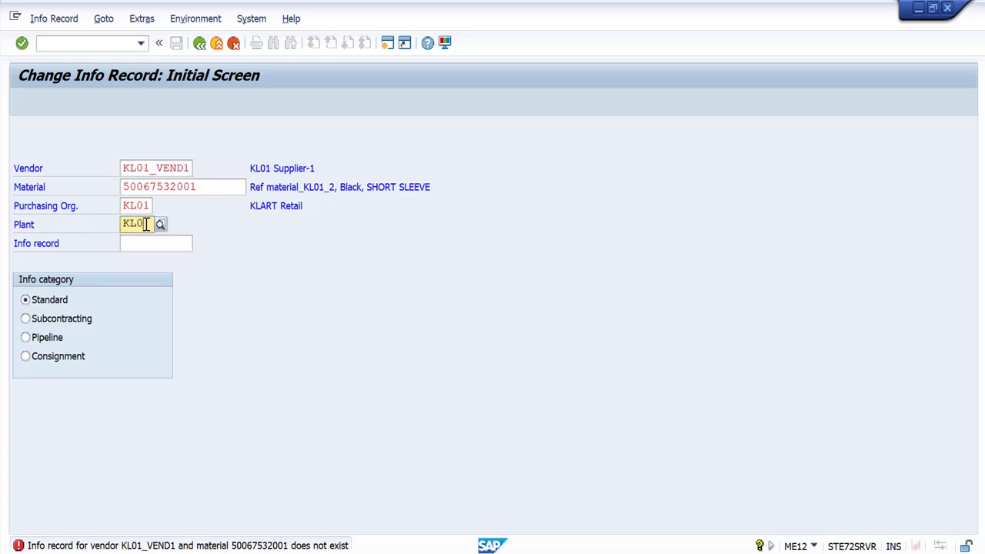
key("Return")
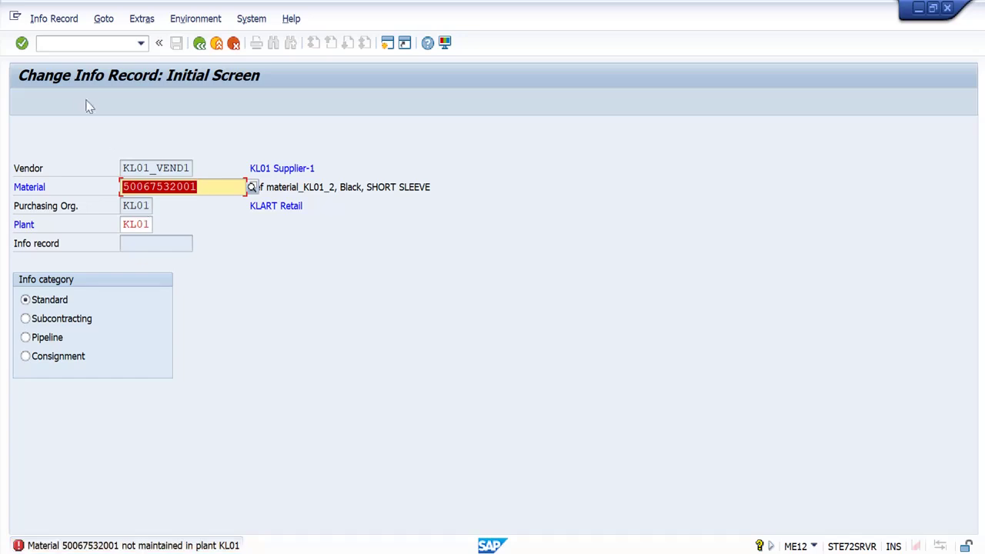
left_click(54, 18)
left_click(70, 109)
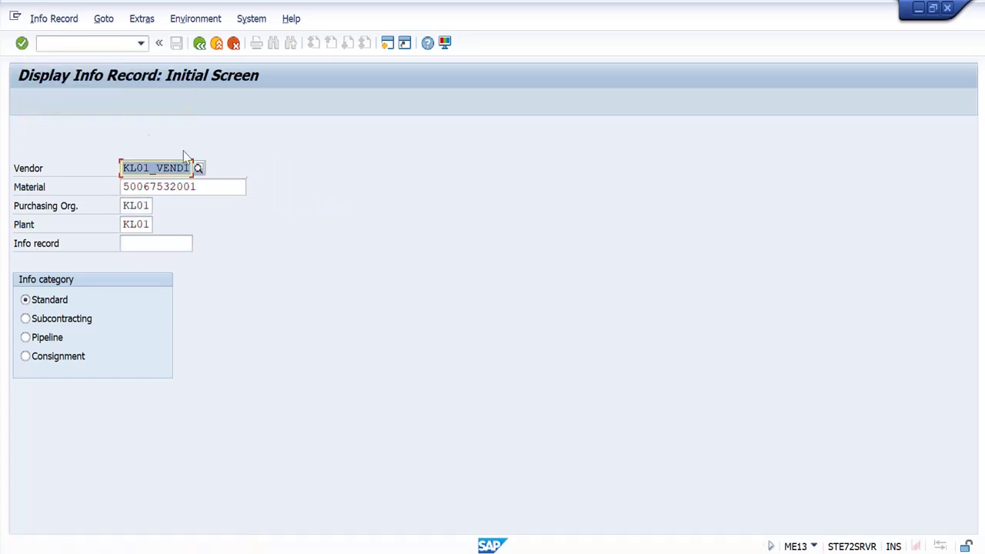
key("Return")
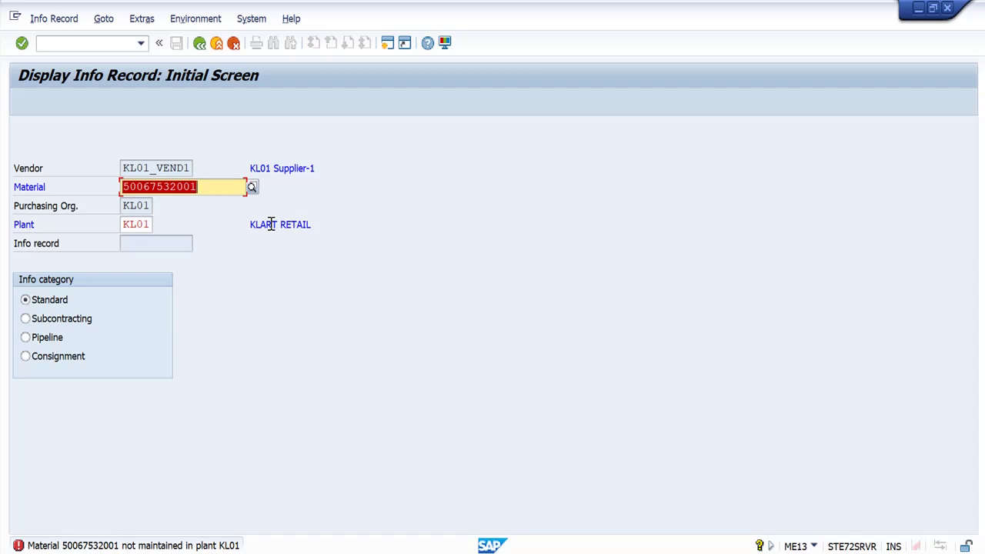
- Display the info record of generic material 50067532 in plant KL01 and check its purchasing organization data and net price
left_click(215, 186)
key("BackSpace")
key("BackSpace")
key("BackSpace")
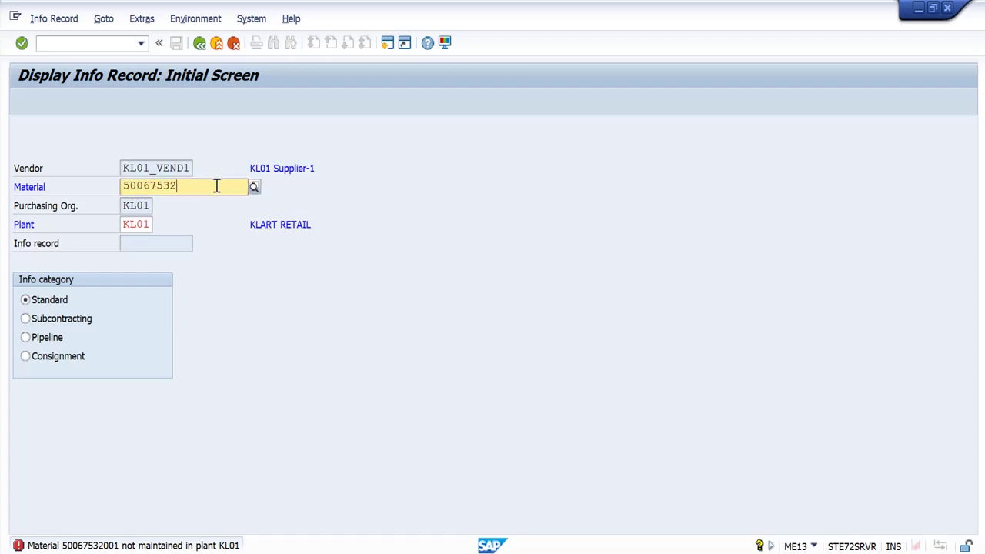
key("Return")
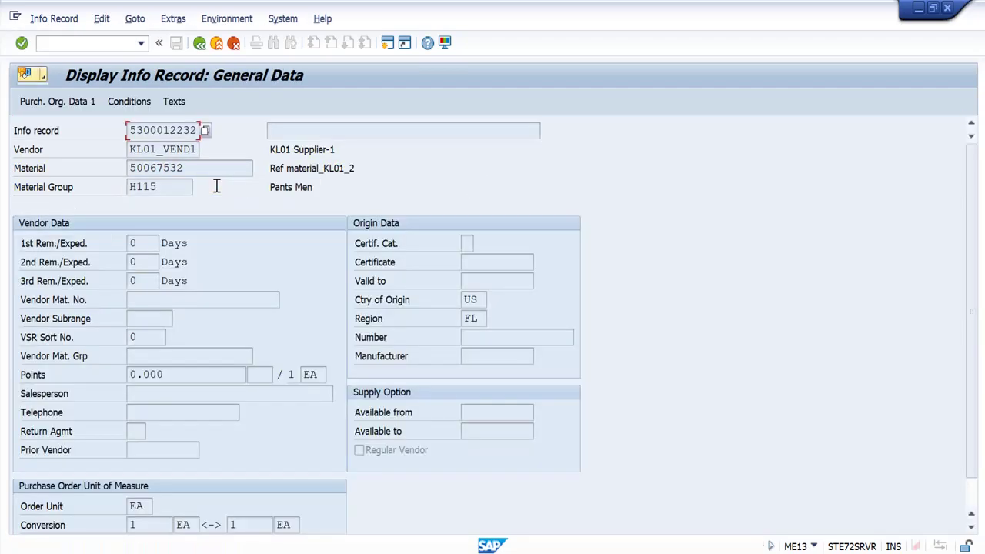
key("Return")
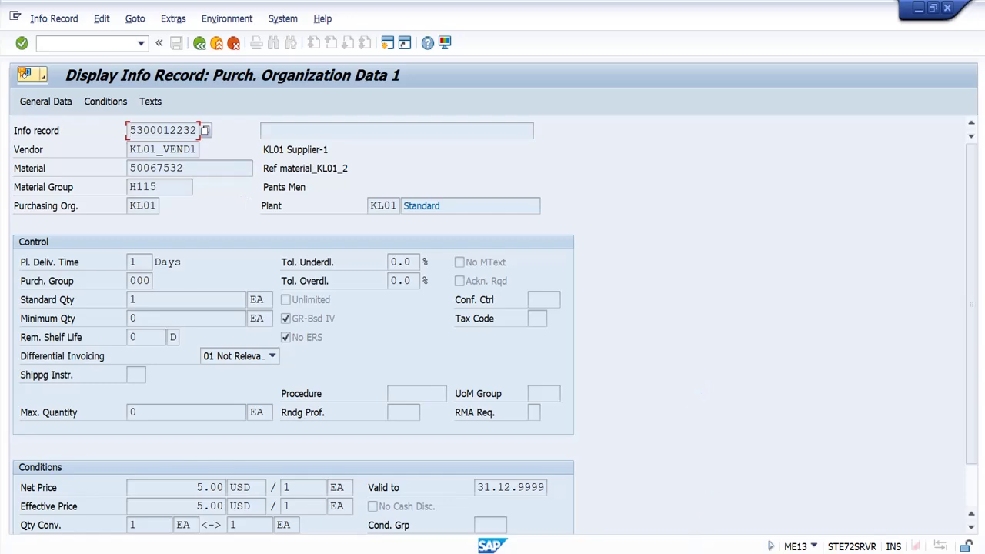
- Switch to the variants overview of the generic material and return to its basic data display
mouse_move(706, 550)
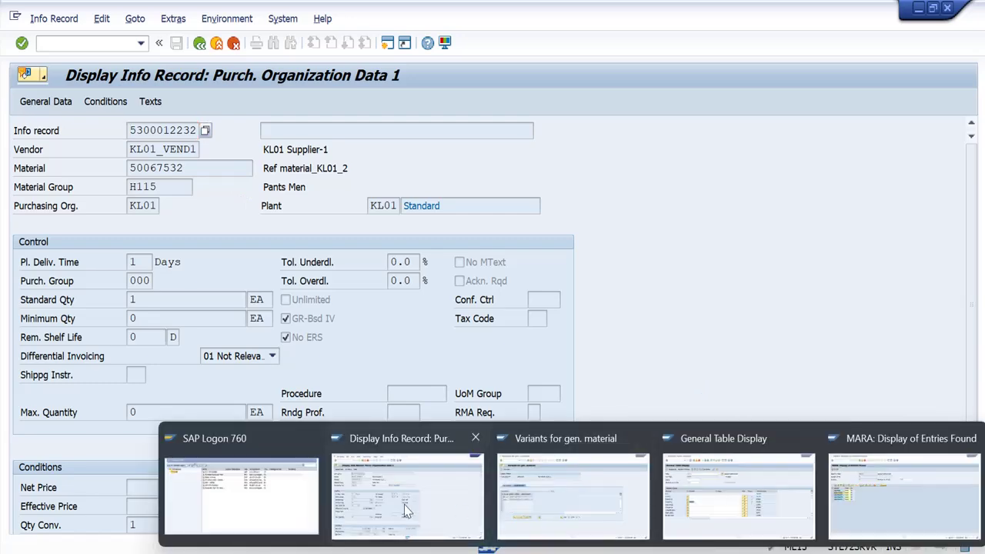
left_click(582, 491)
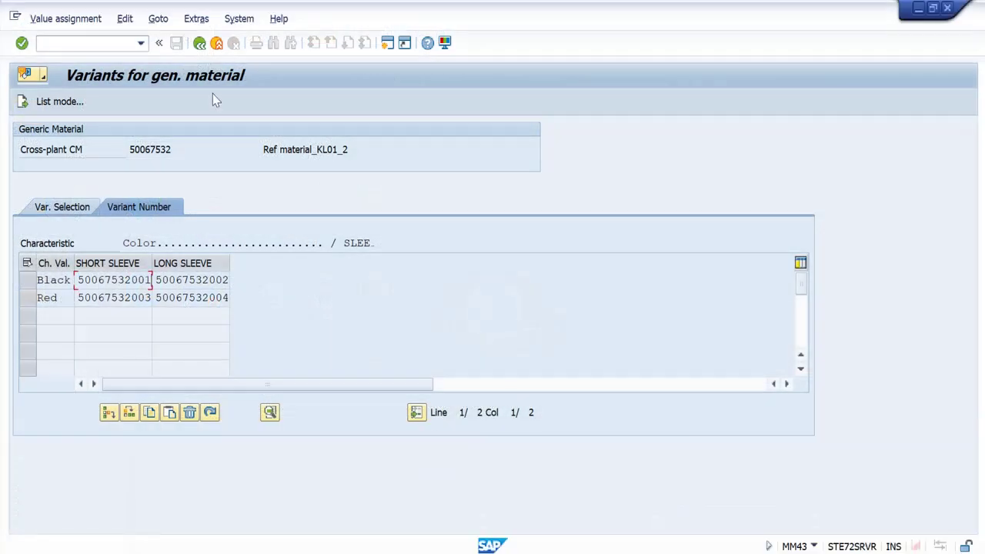
left_click(199, 42)
left_click(43, 18)
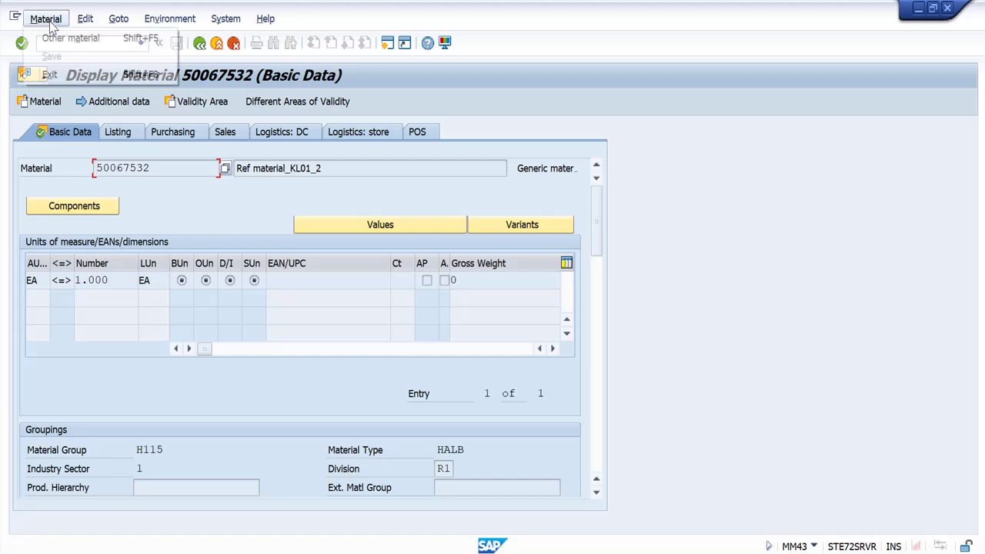
left_click(466, 117)
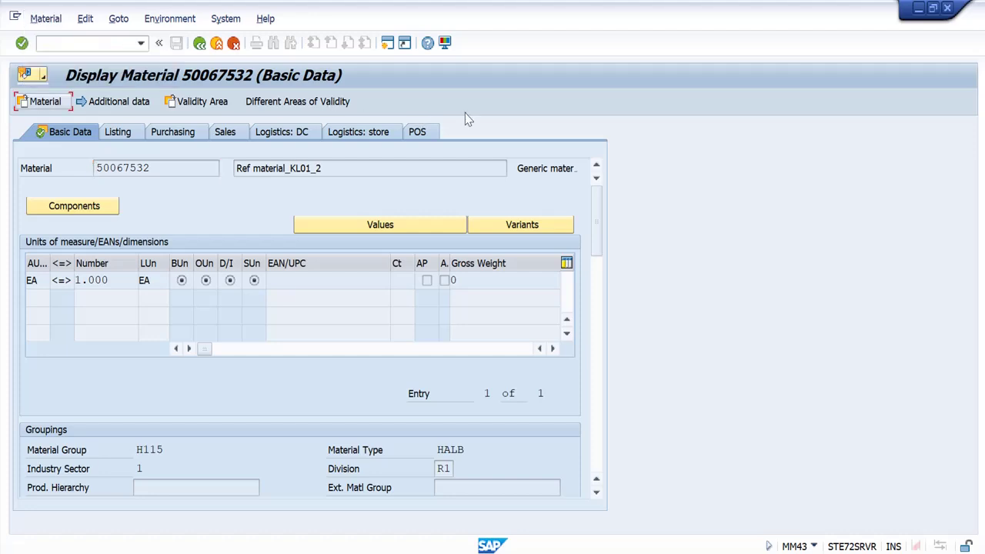
- Try to open generic material 50067532 for change with only the Basic Data and Purchasing views
left_click(200, 42)
left_click(46, 18)
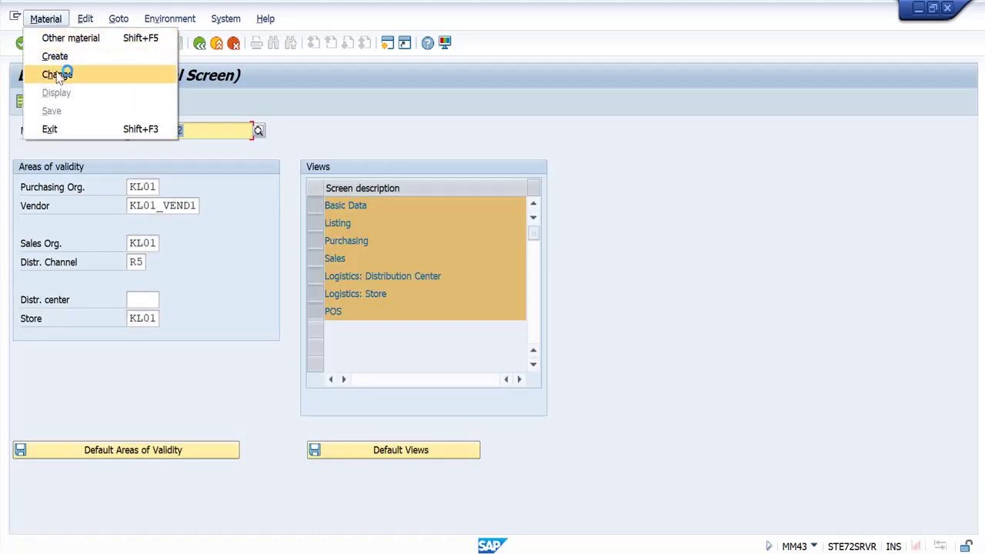
left_click(57, 73)
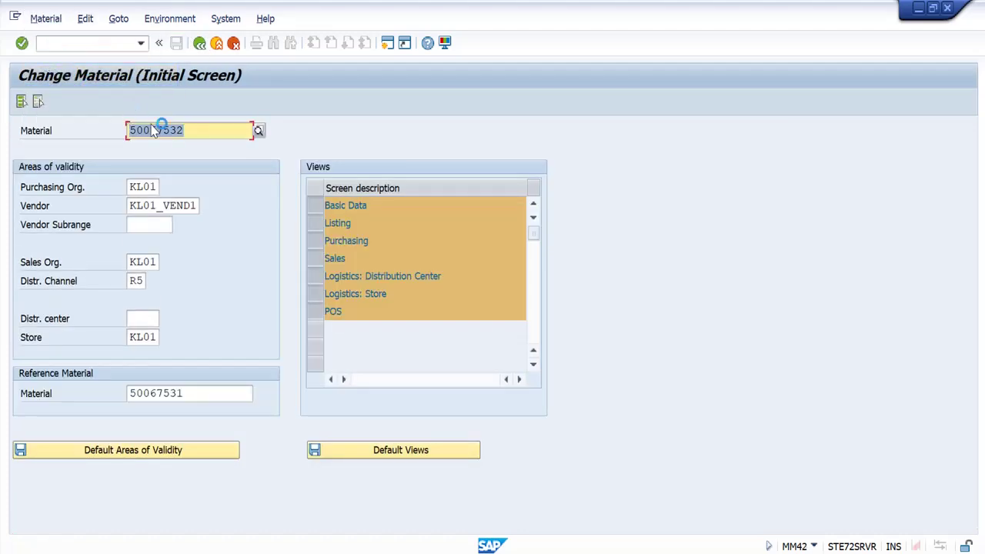
left_click(38, 101)
left_click(316, 207)
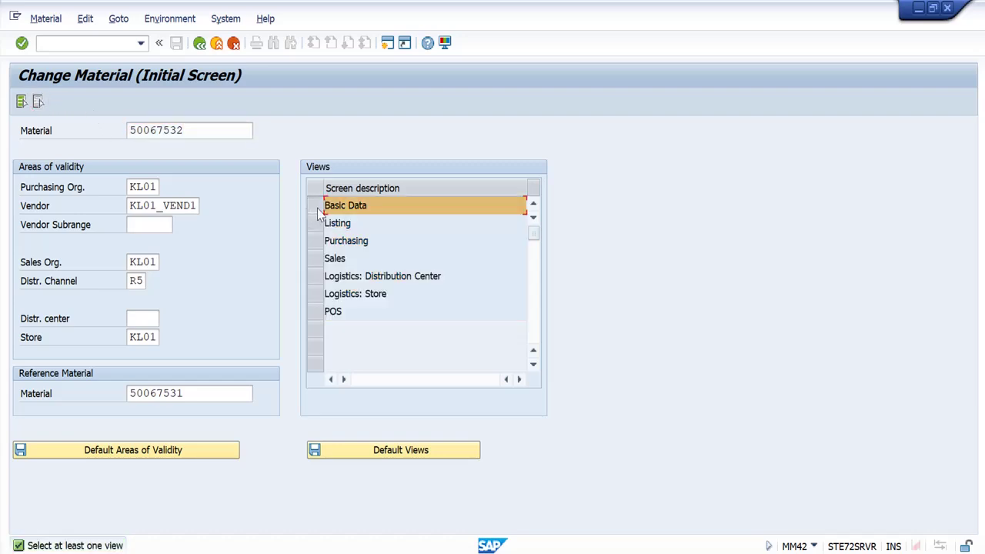
left_click(315, 240)
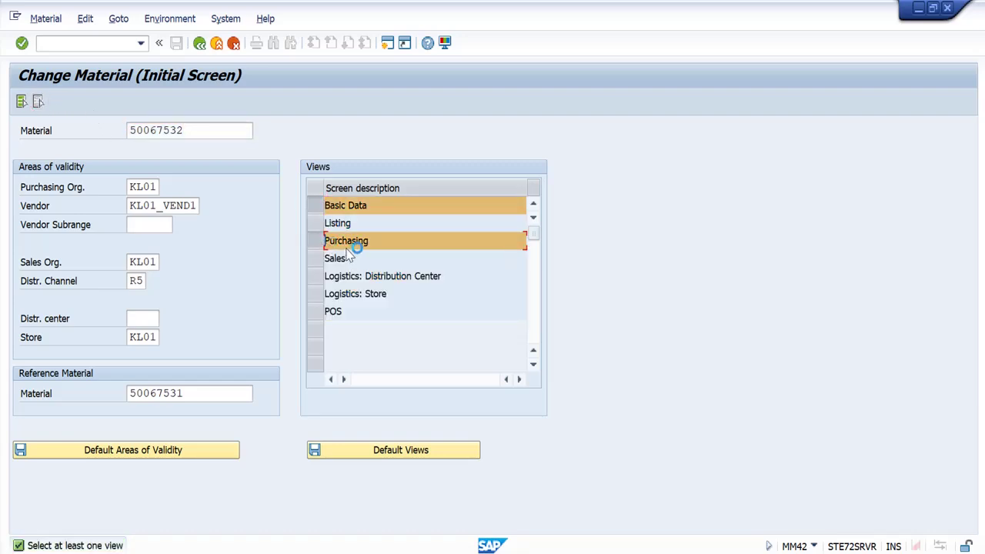
key("Return")
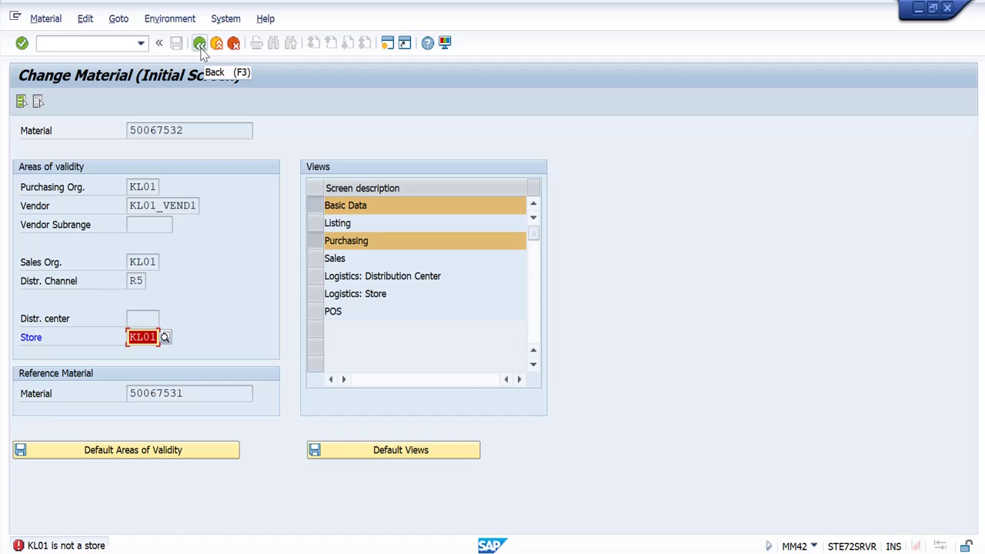
- Restart transaction MM42, enter KL01 as the distribution center and clear the store
left_click(119, 43)
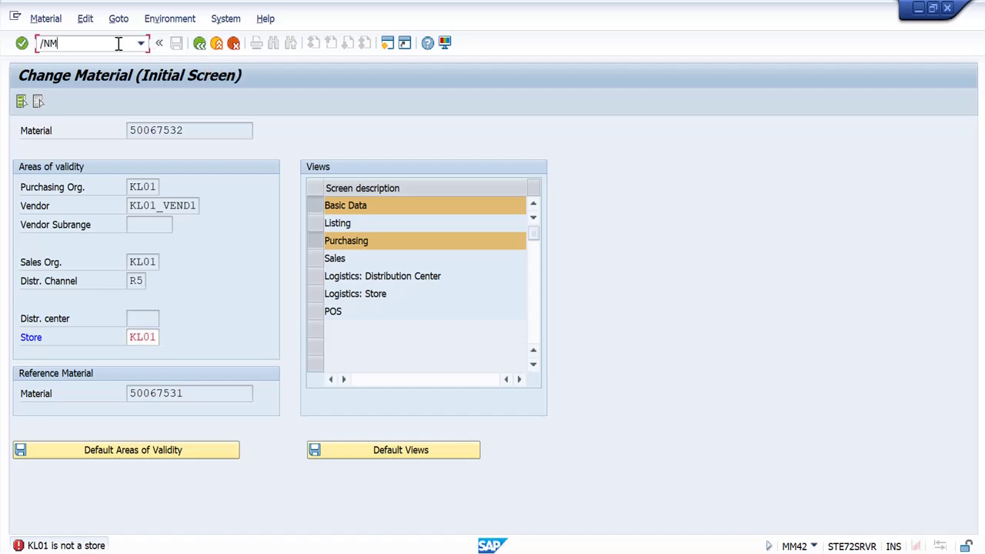
type("/NMM42")
key("Return")
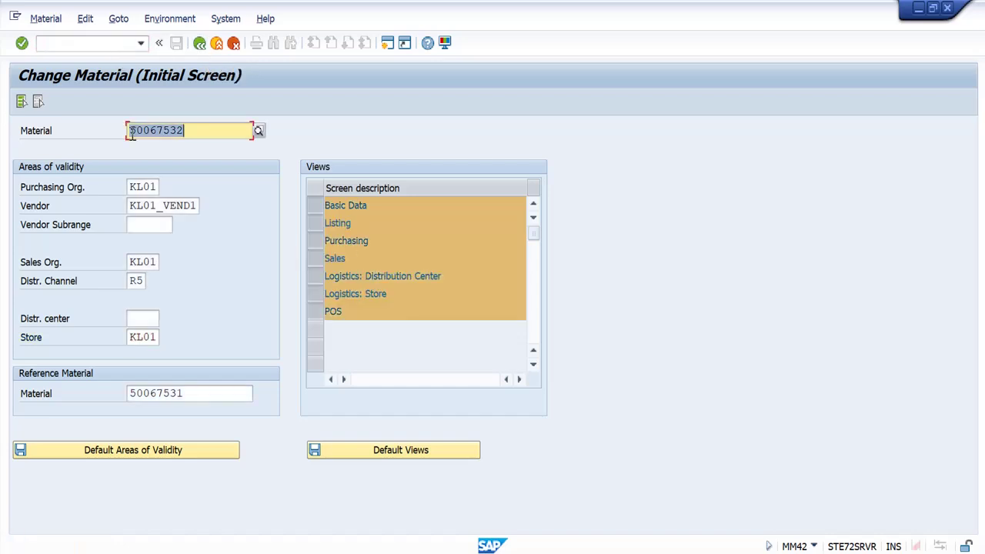
left_click(143, 319)
type("KL01")
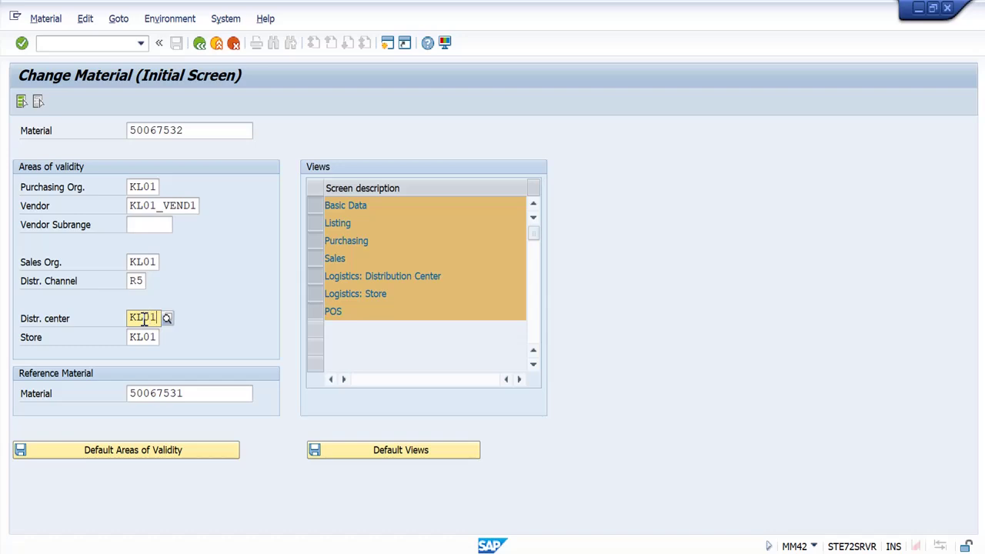
key("Tab")
key("BackSpace")
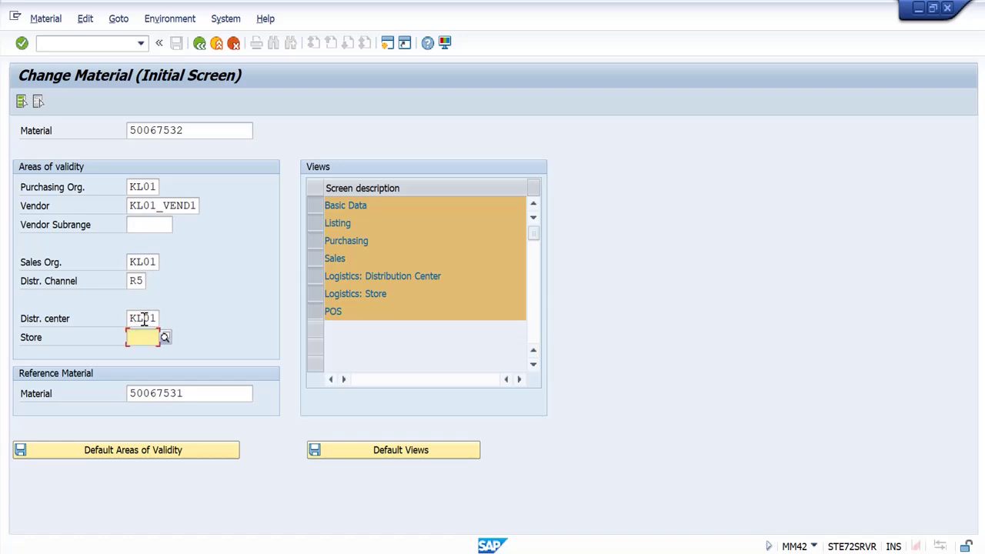
- Open generic material 50067532 for change with the Basic Data and Purchasing views and no distribution center, and go to its purchasing data
left_click(38, 102)
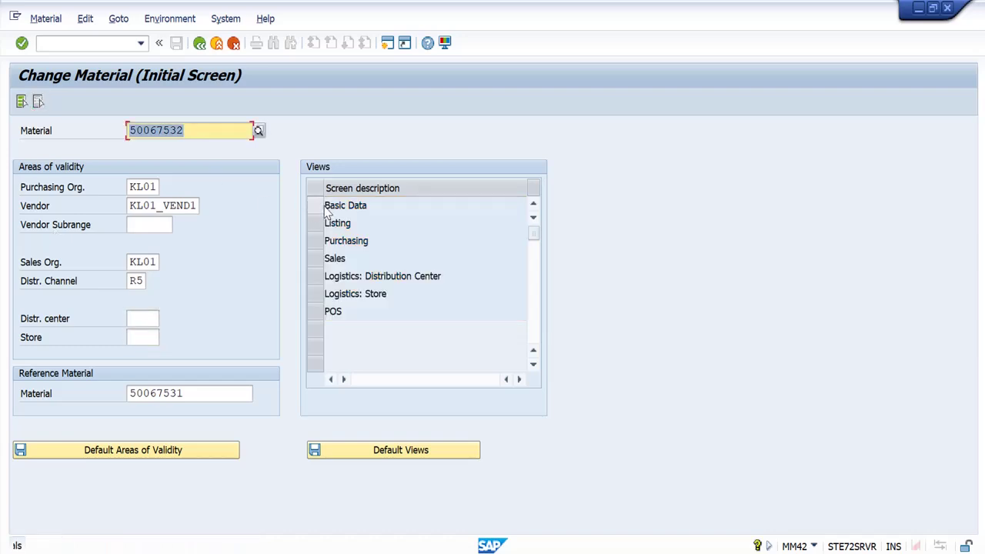
left_click(315, 241)
key("Return")
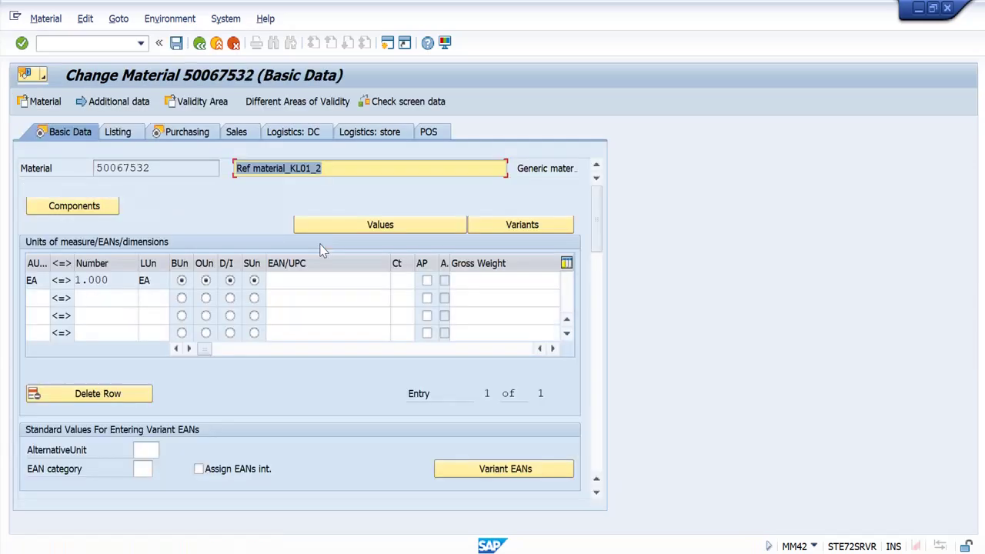
key("Return")
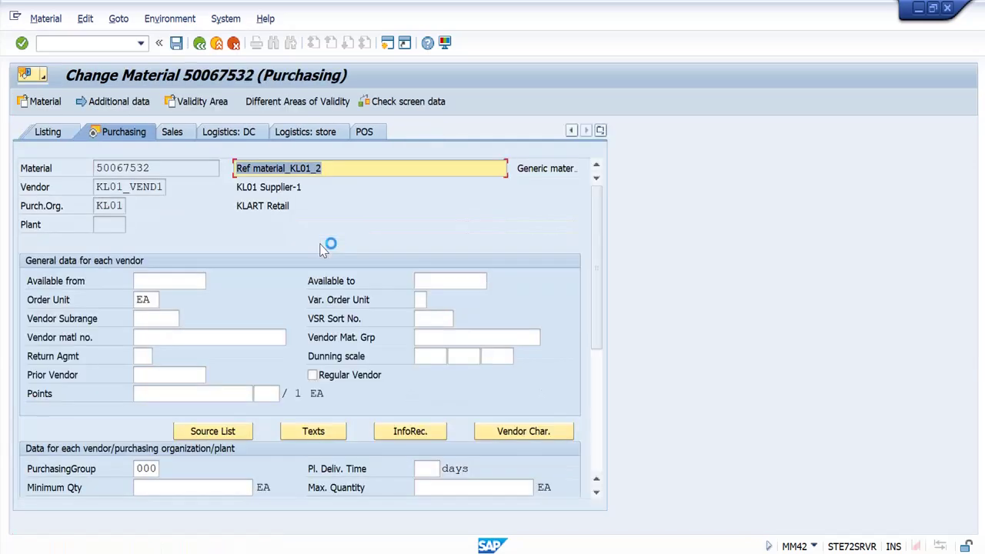
- Check the general data of the generic material's info record and leave the material, saving its data
left_click(412, 432)
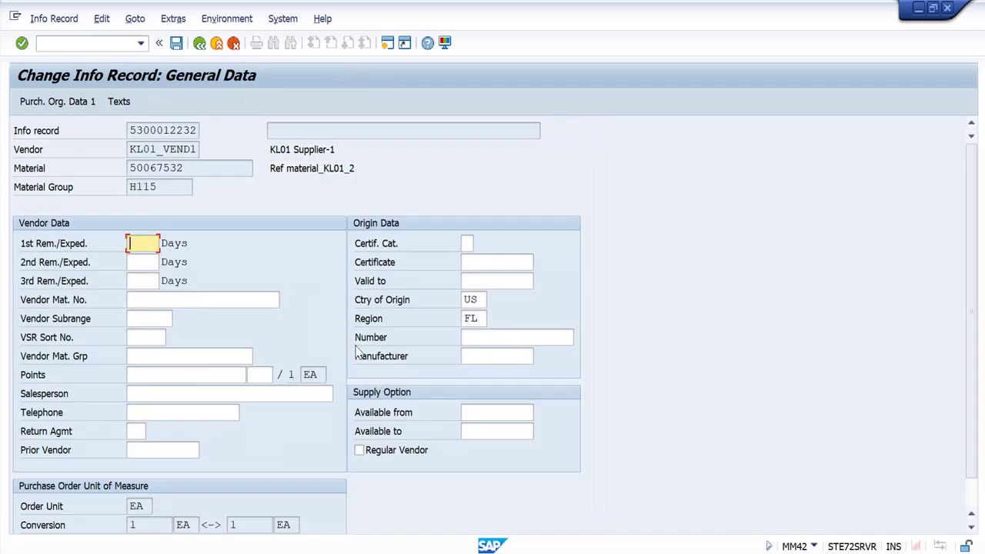
left_click(199, 43)
left_click(201, 44)
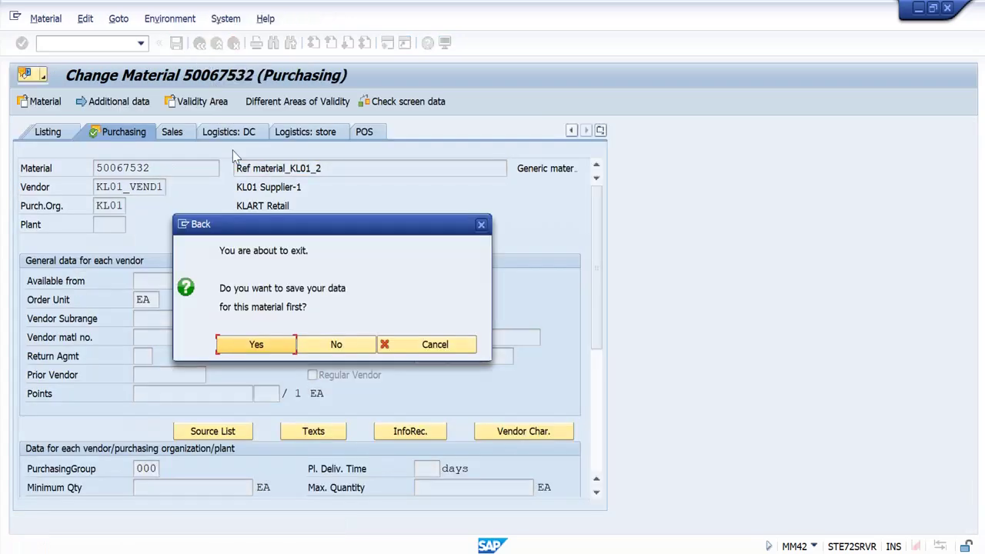
left_click(281, 341)
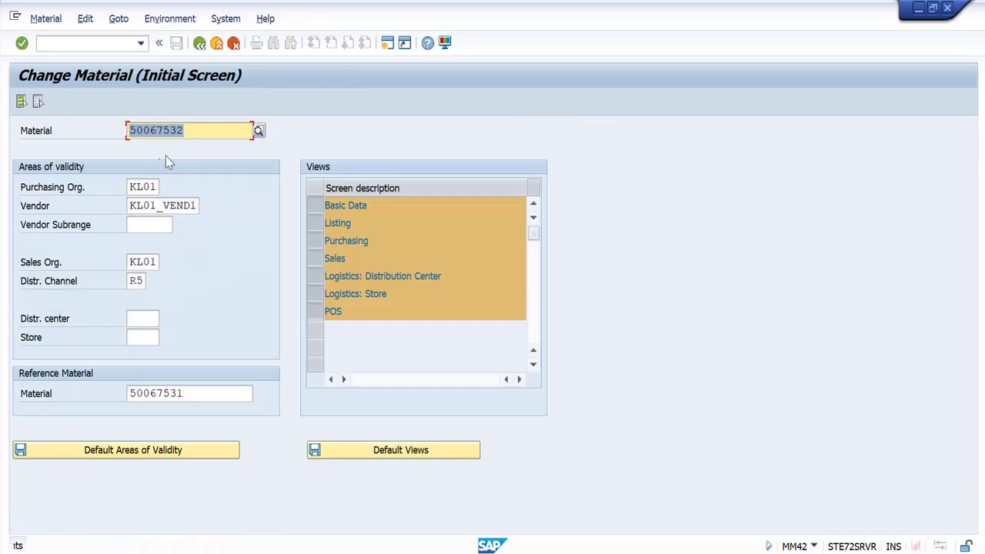
type("00")
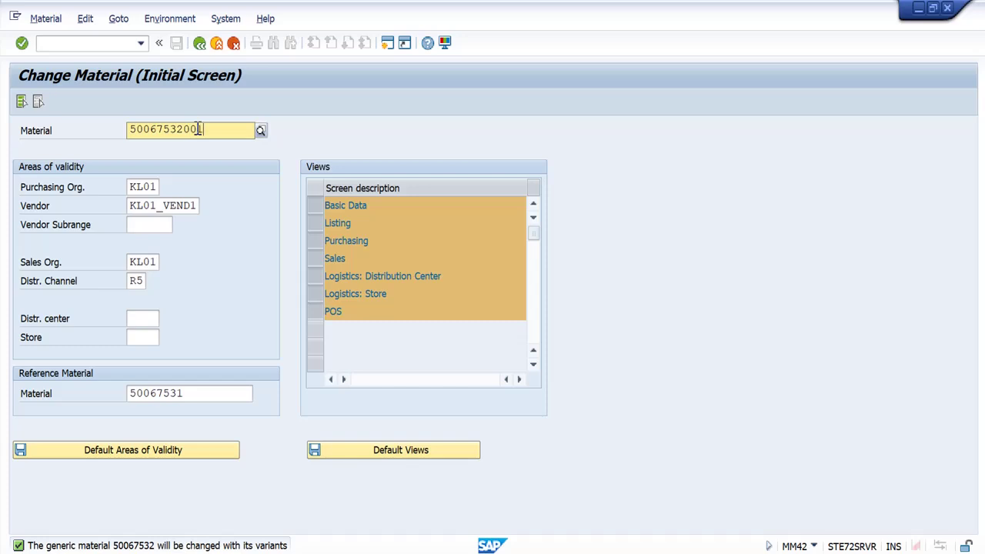
type("1")
left_click(196, 163)
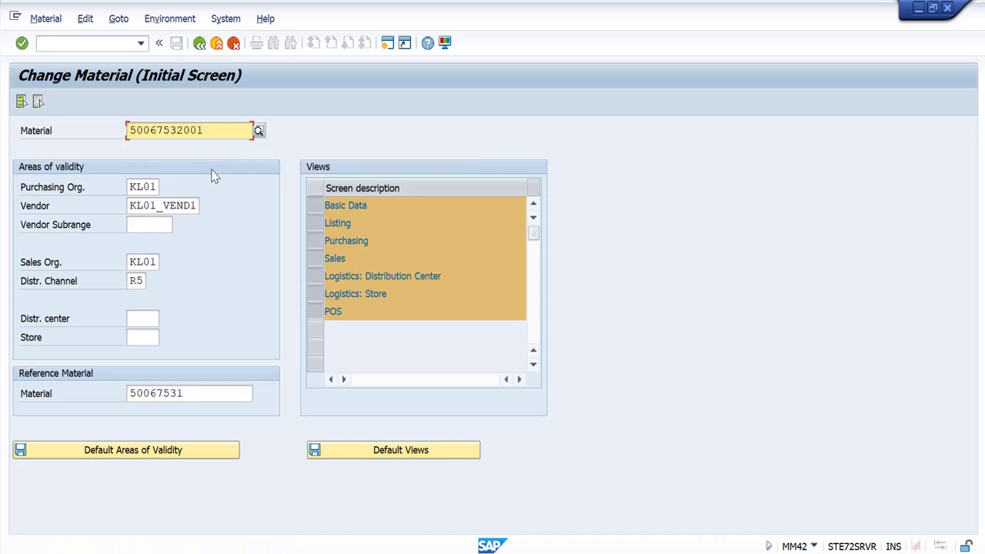
left_click(38, 102)
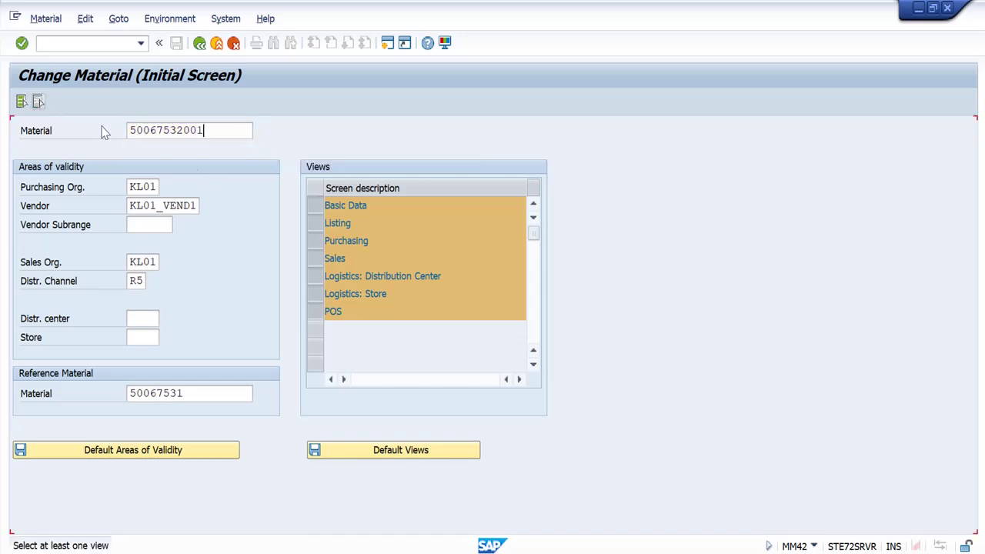
left_click(324, 240)
key("Return")
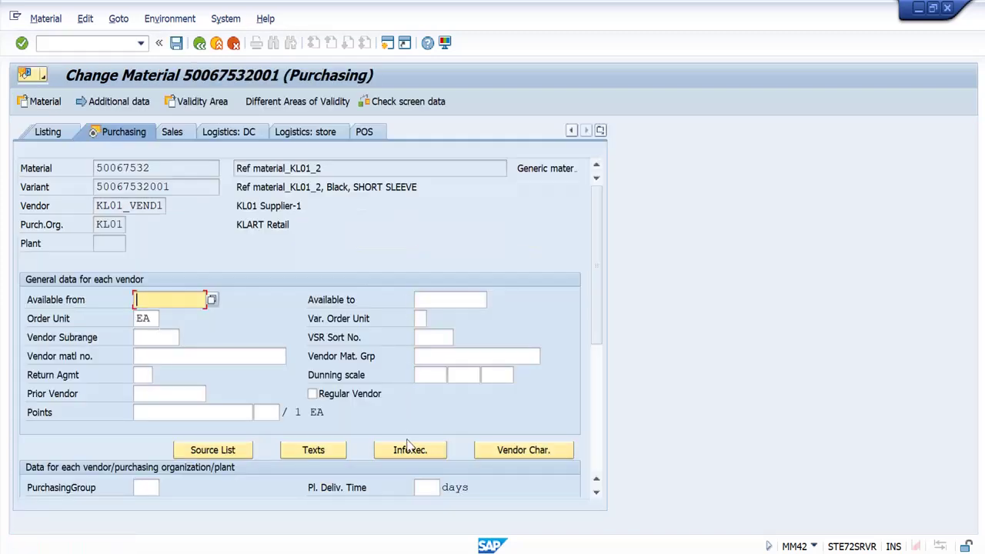
- Set the variant's purchasing group to 000 and try to open its info record
left_click(149, 486)
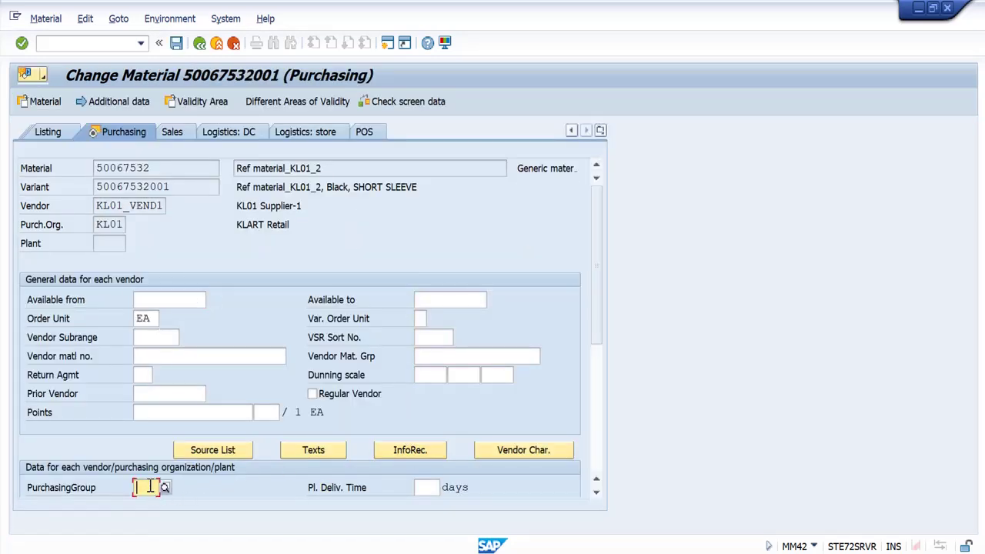
type("001")
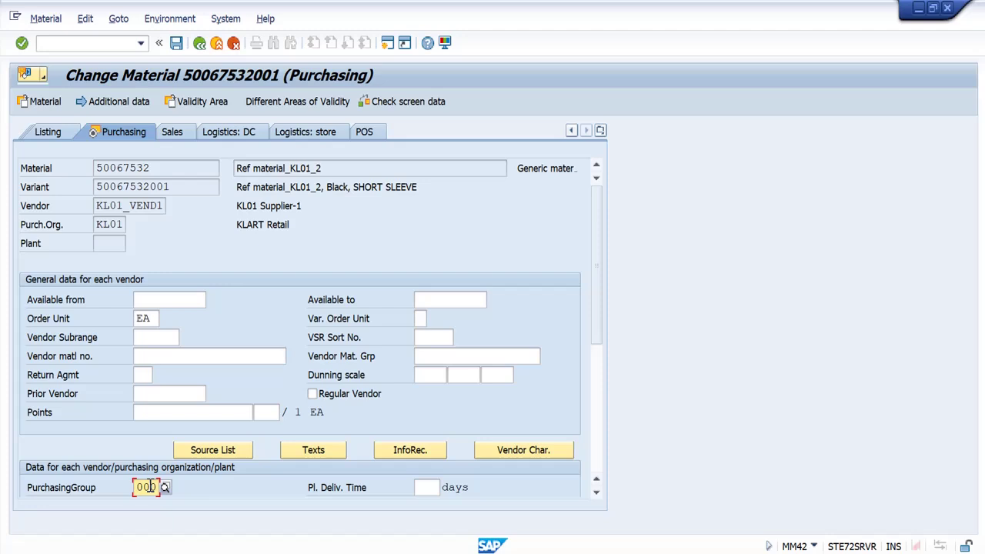
left_click(421, 450)
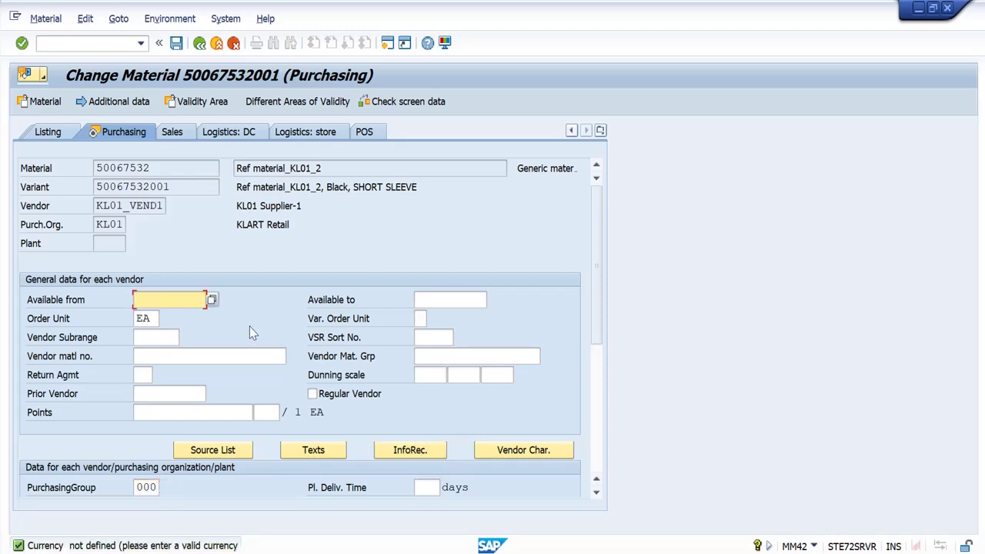
key("Return")
- Set the variant's Available from date to 21.11.2024 and net price to 5.00, and try the info record again
left_click(212, 300)
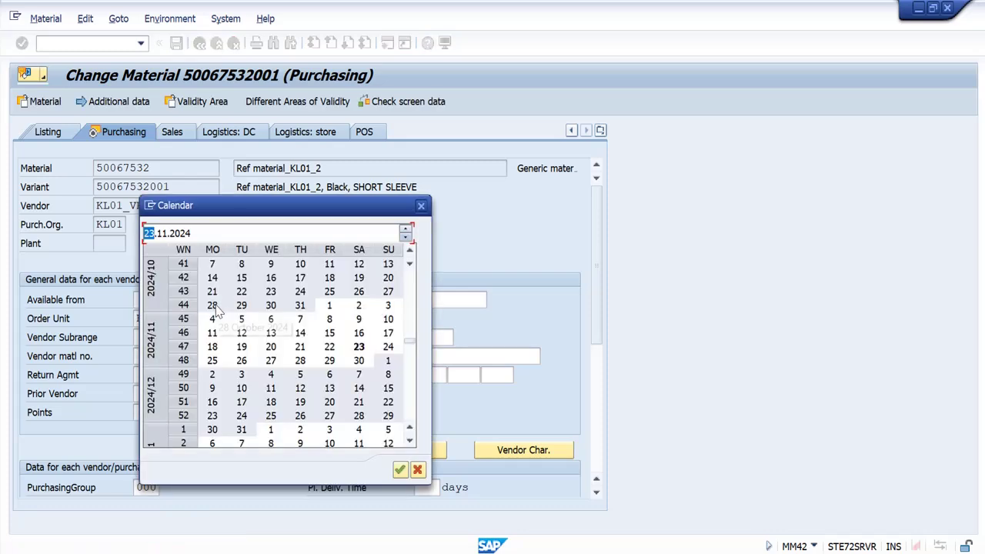
double_click(301, 346)
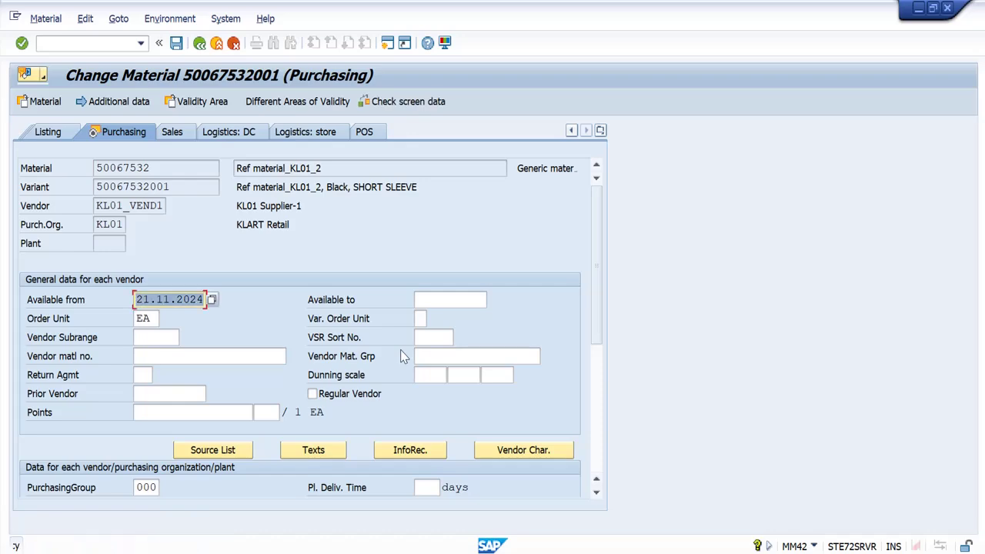
scroll(436, 402, "down", 5)
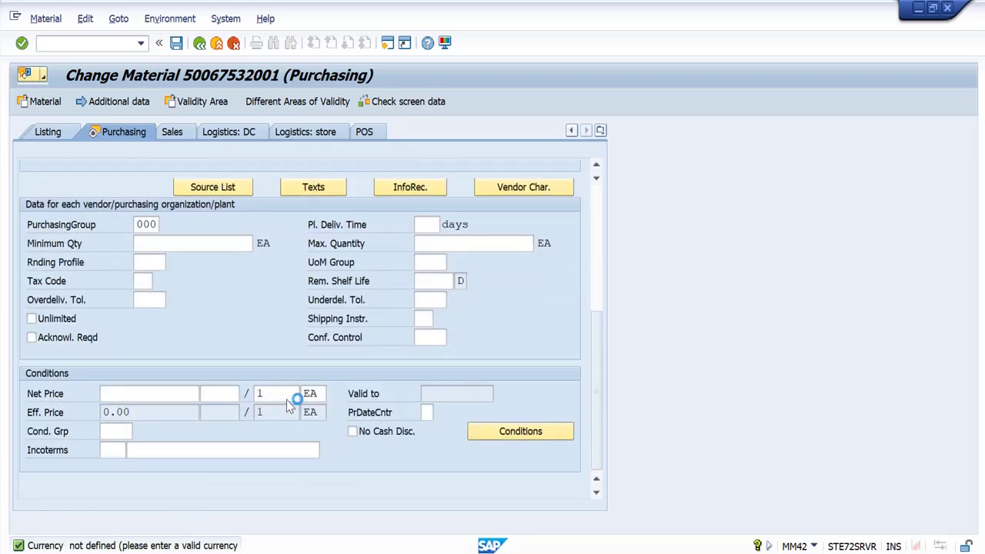
left_click(185, 394)
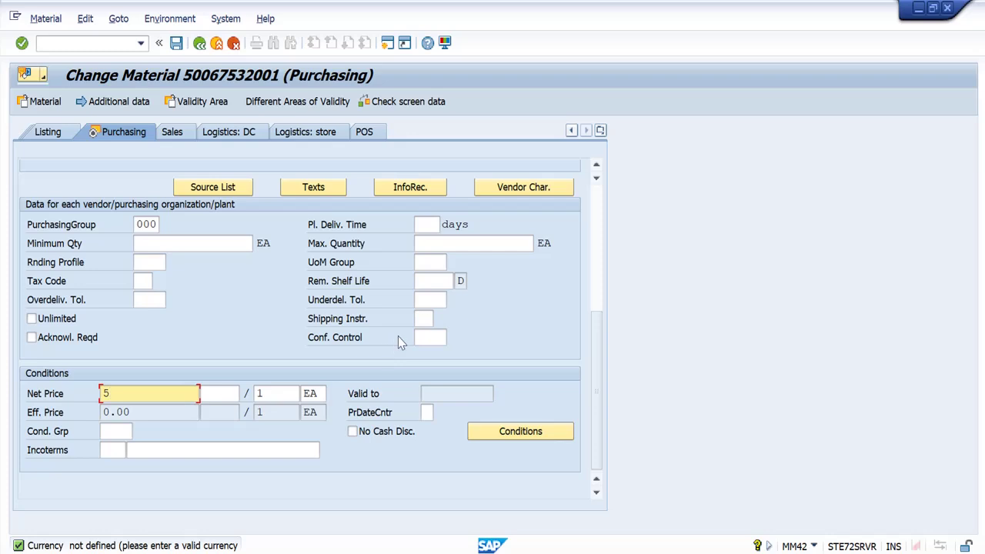
left_click(406, 191)
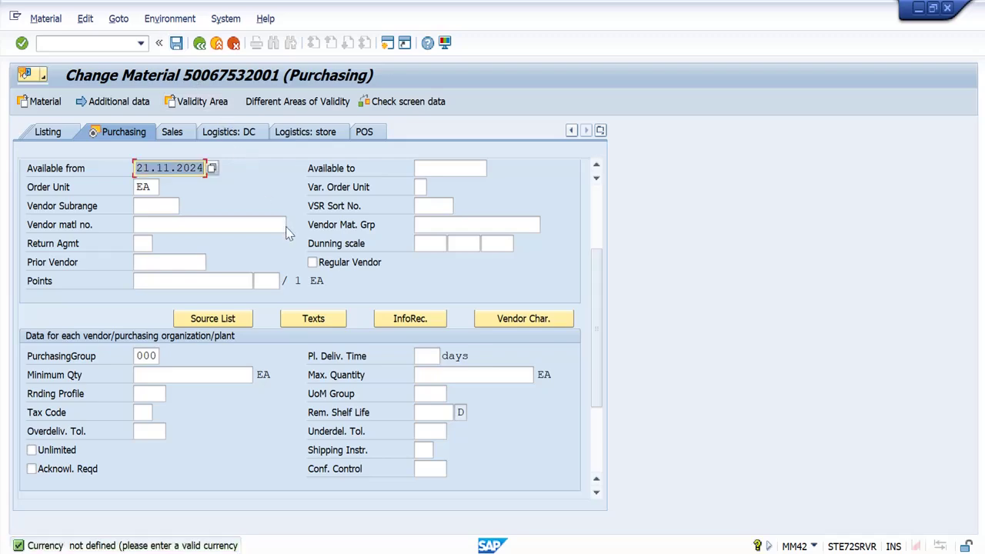
scroll(286, 231, "down", 3)
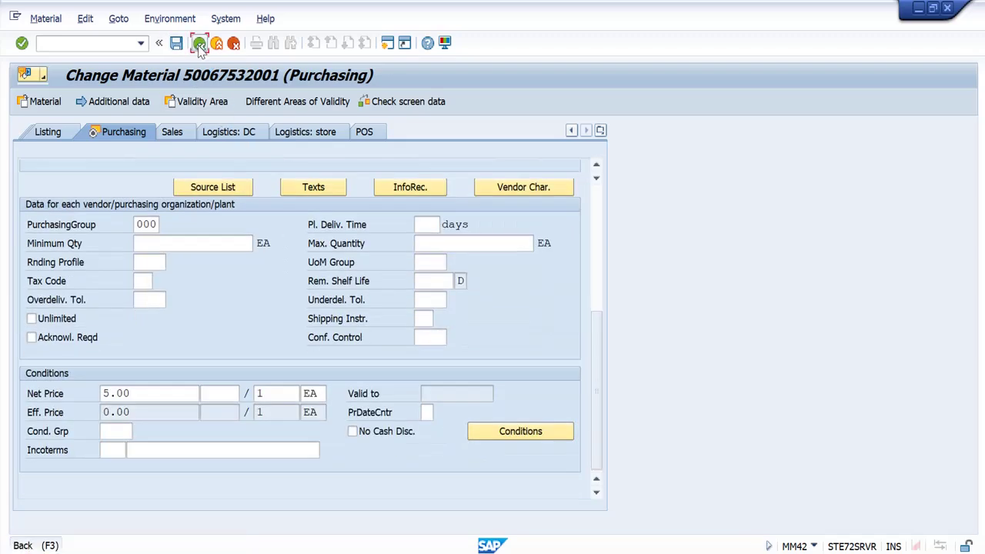
left_click(199, 42)
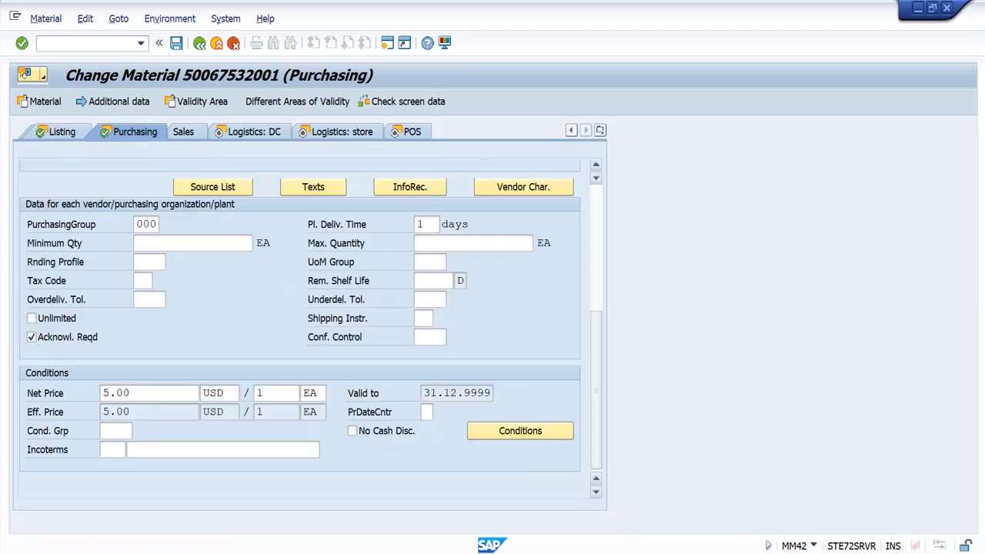
left_click(178, 395)
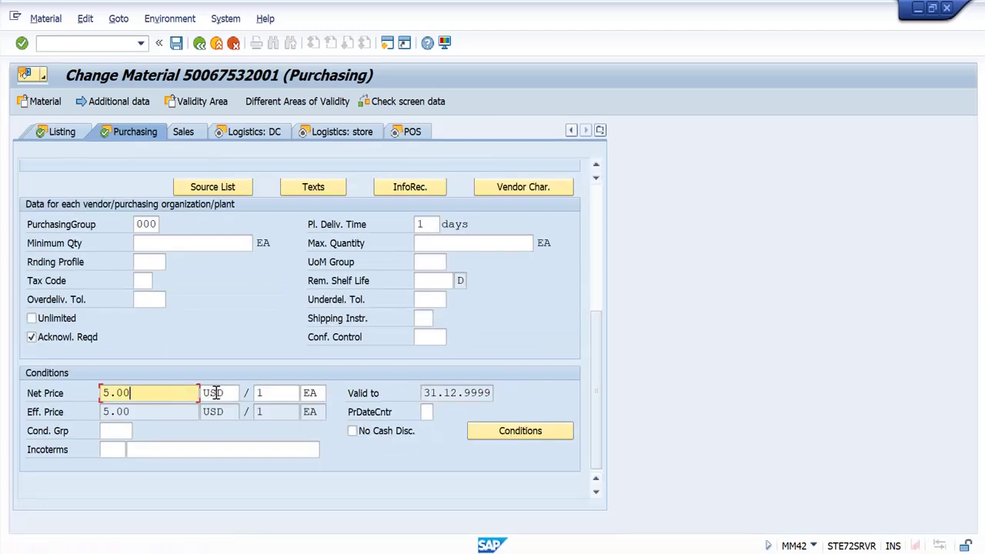
double_click(216, 393)
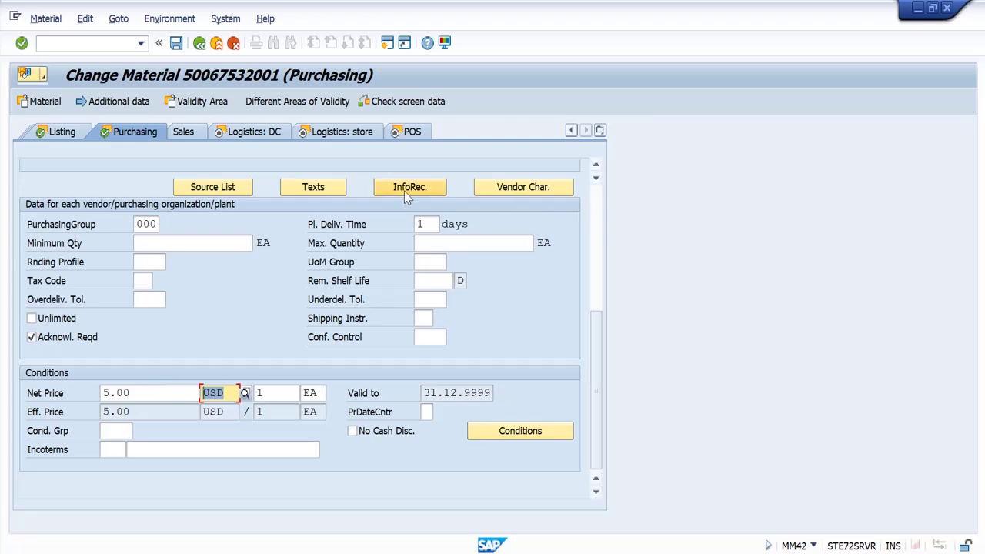
scroll(539, 200, "up", 5)
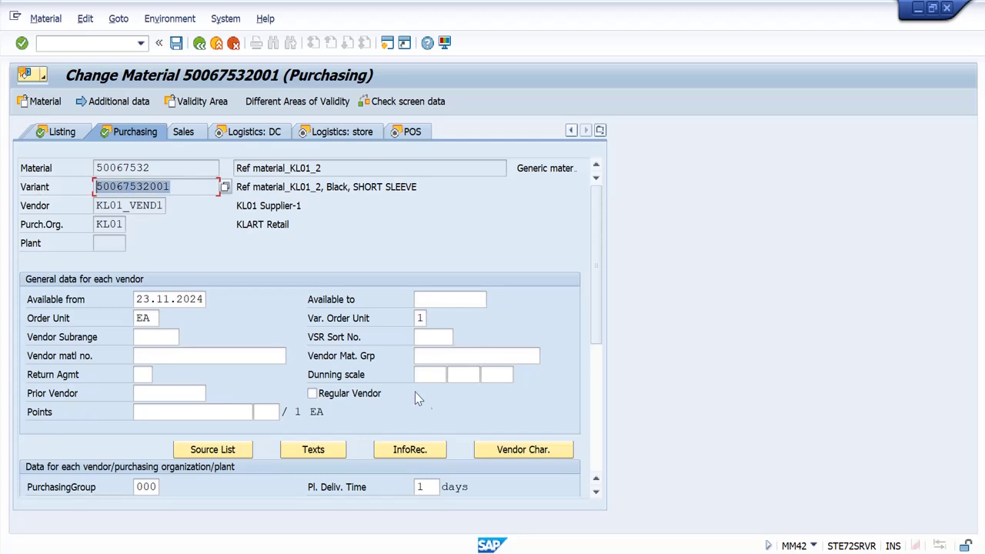
left_click(409, 450)
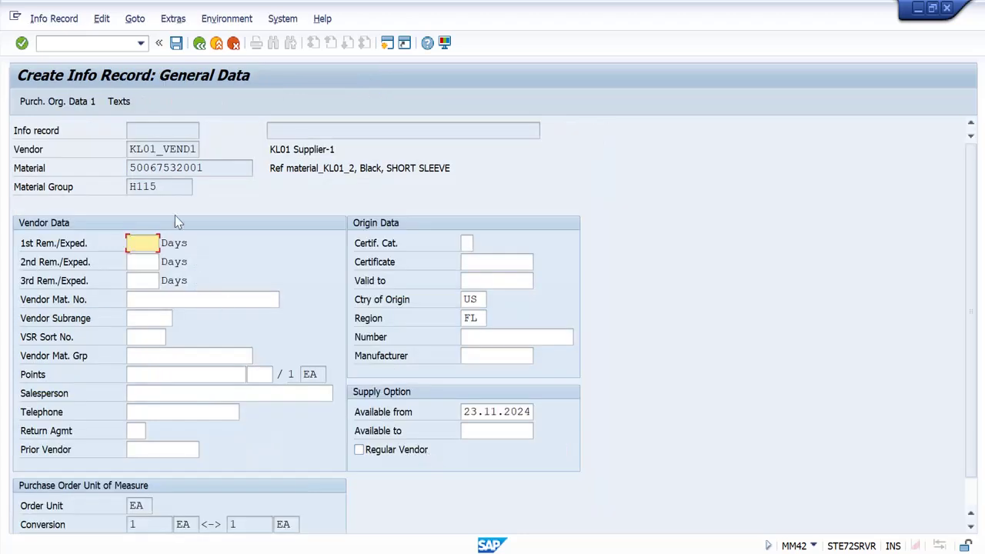
key("Return")
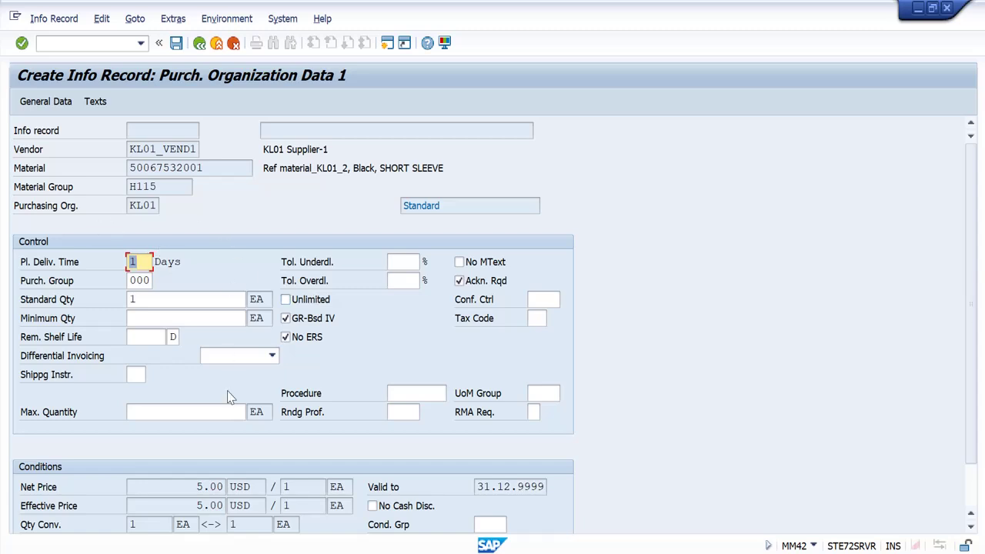
left_click(176, 42)
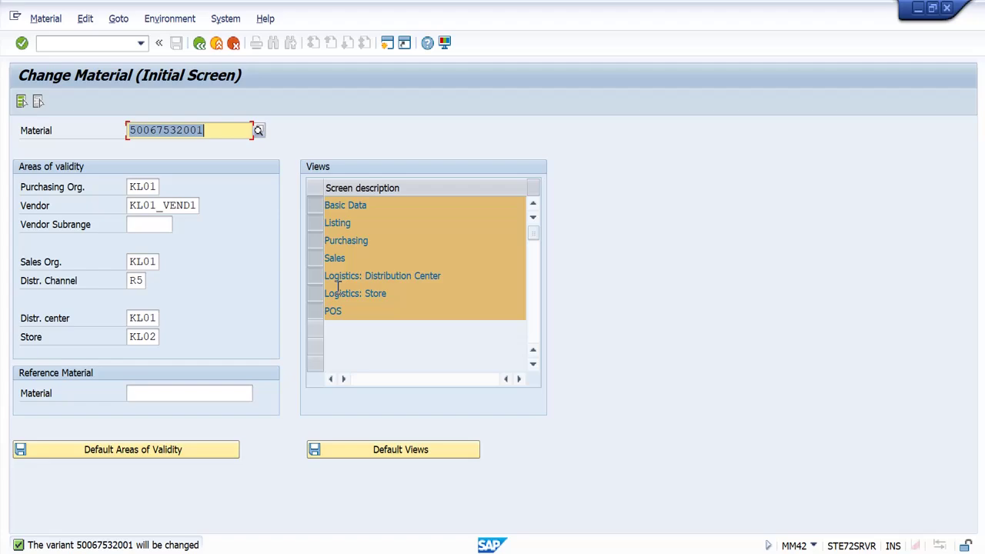
key("Return")
key("Return")
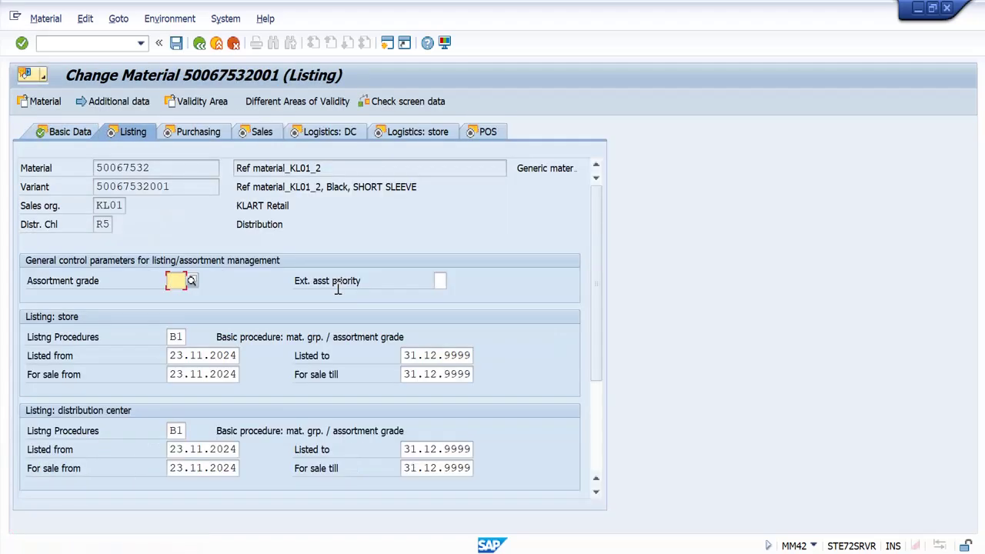
key("Return")
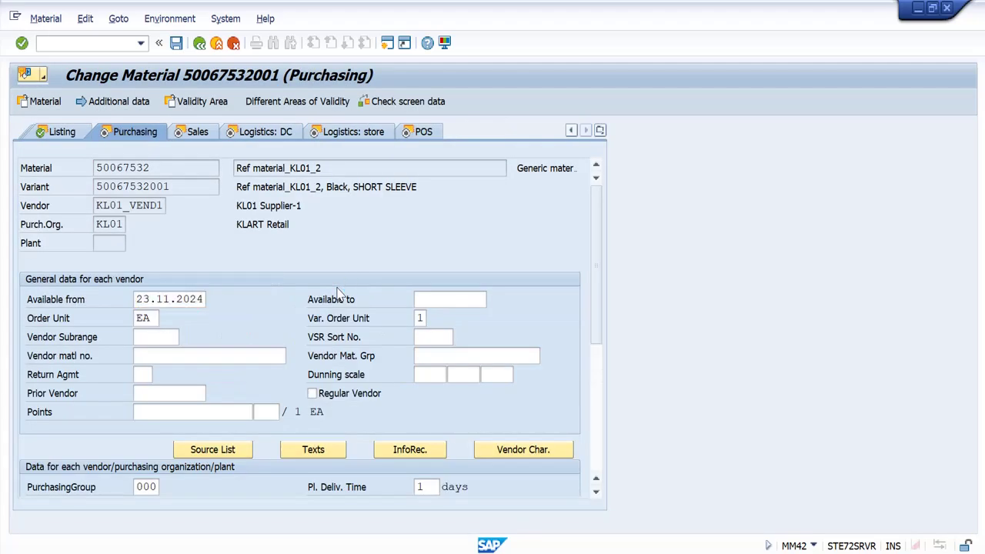
key("Return")
key("Return")
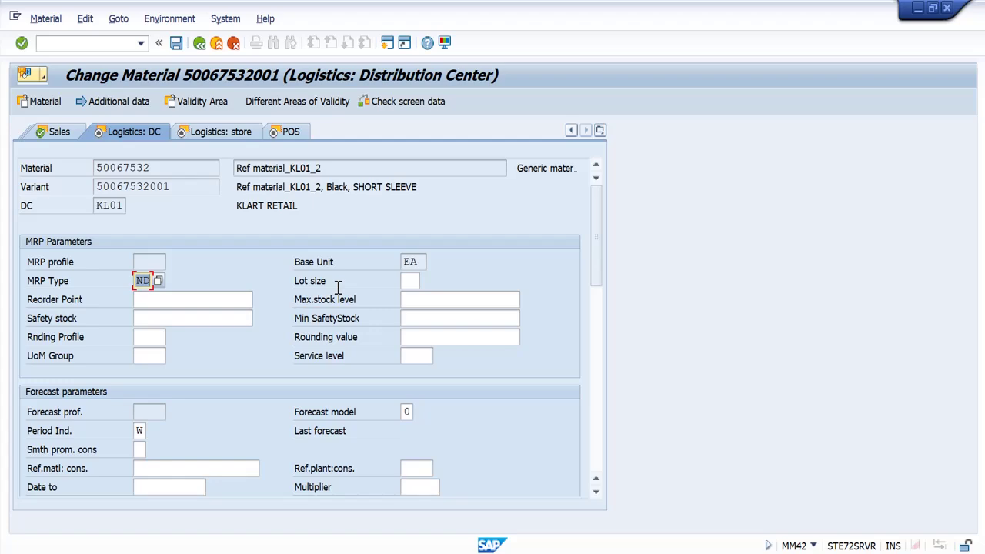
key("Return")
key("Return")
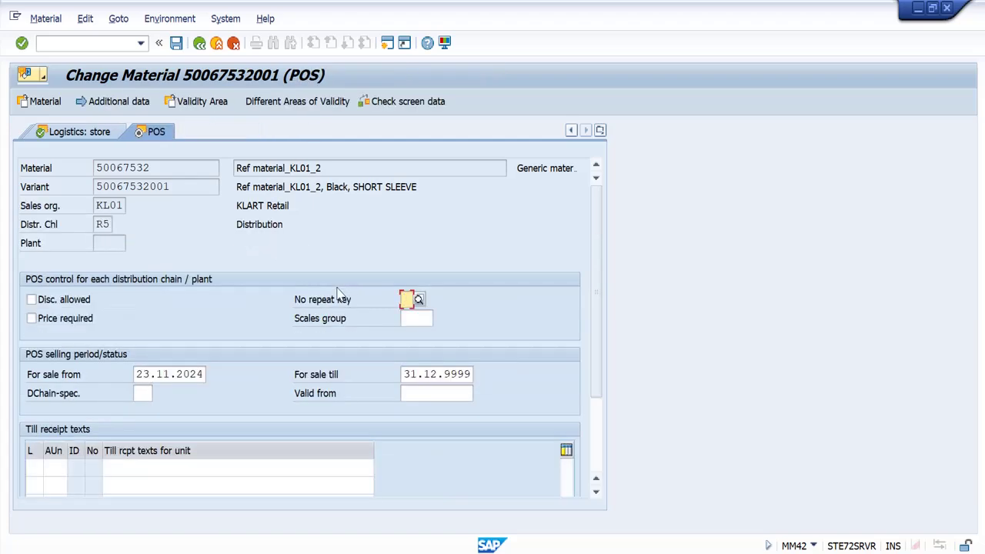
key("Return")
left_click(256, 343)
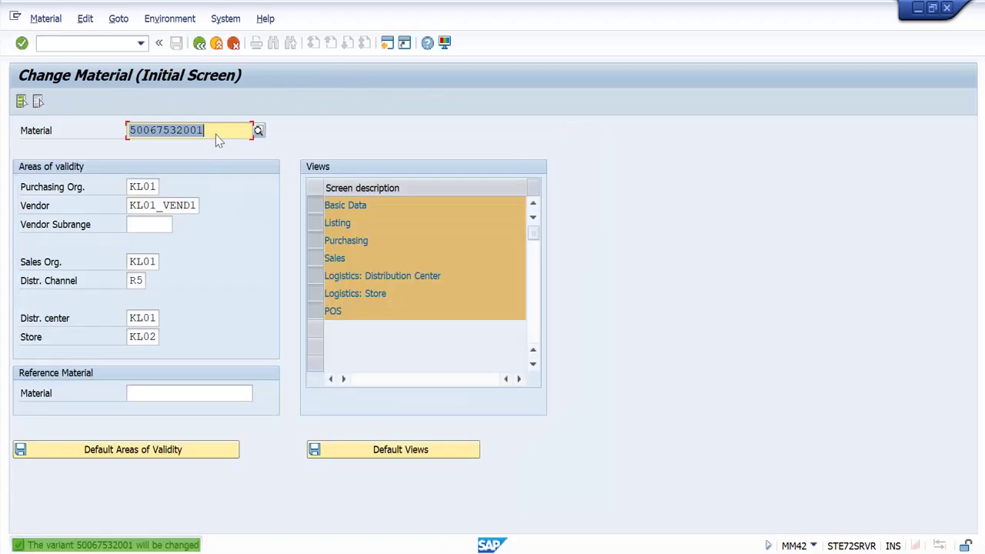
left_click(217, 133)
key("BackSpace")
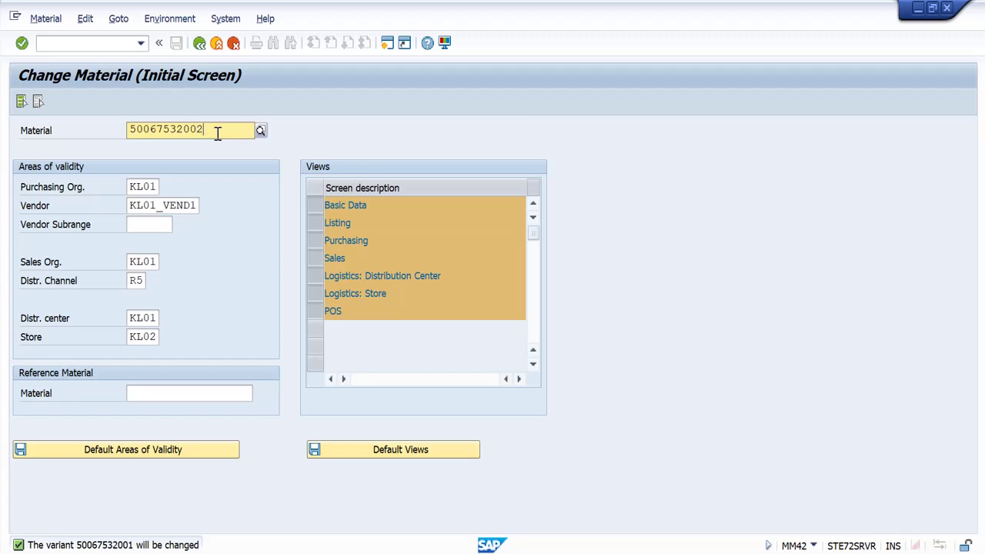
key("Down")
key("Return")
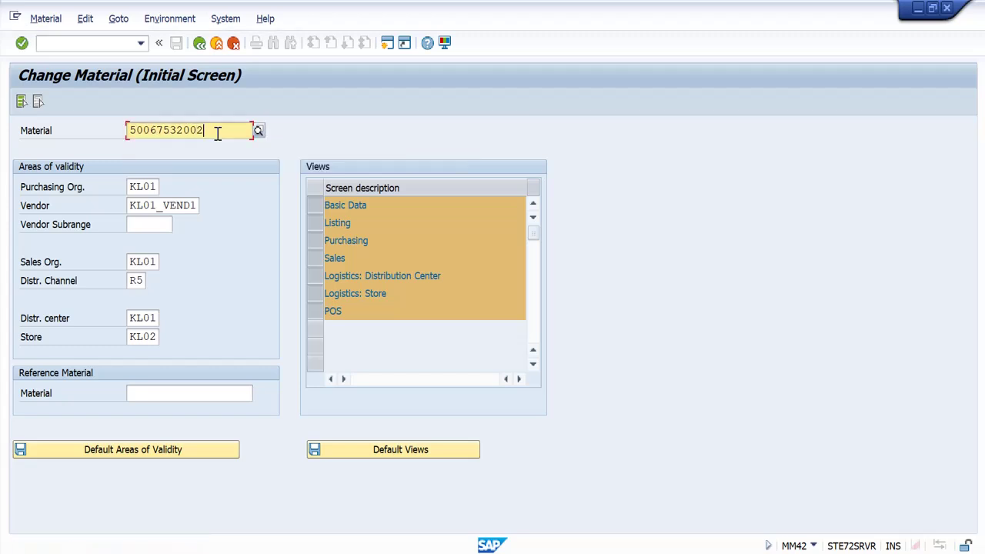
key("Return")
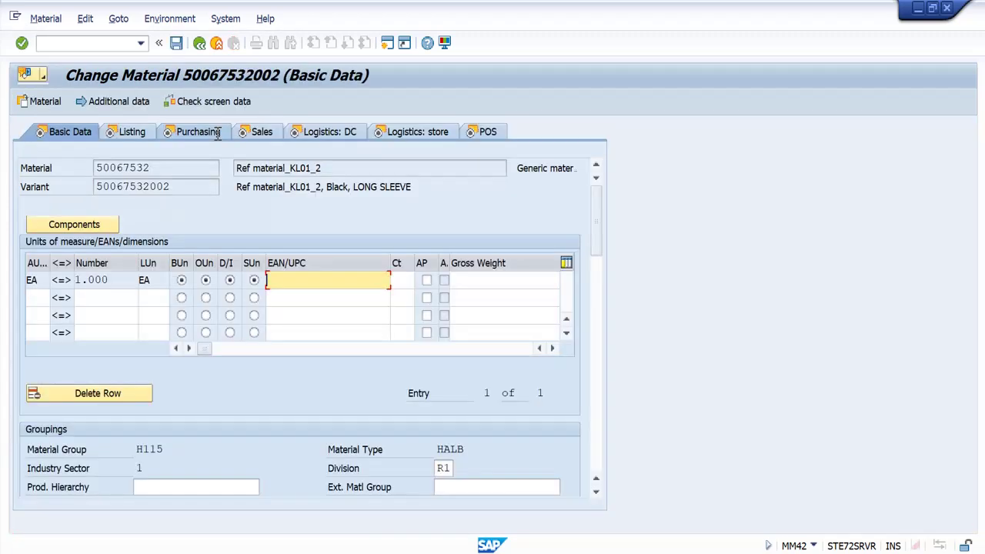
key("Return")
left_click(218, 134)
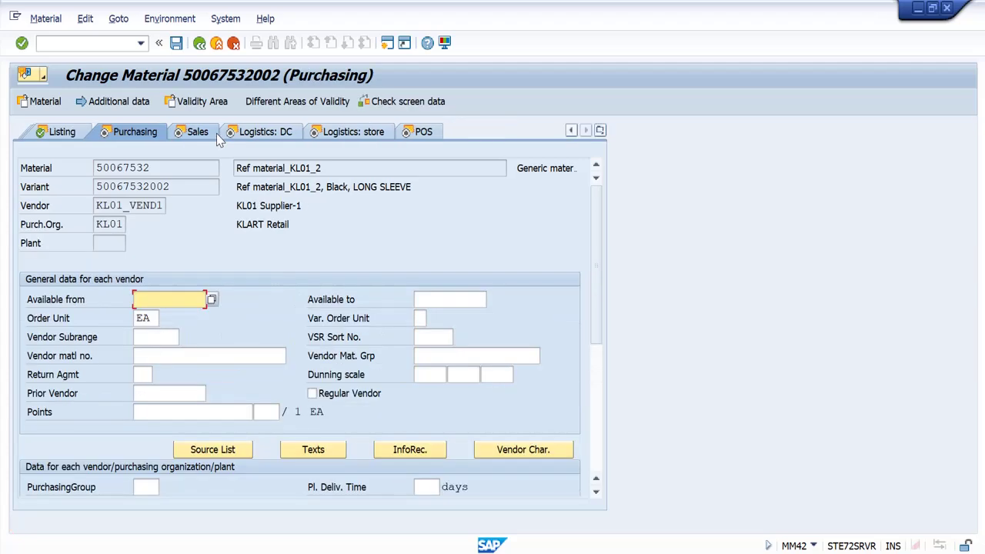
scroll(285, 261, "down", 3)
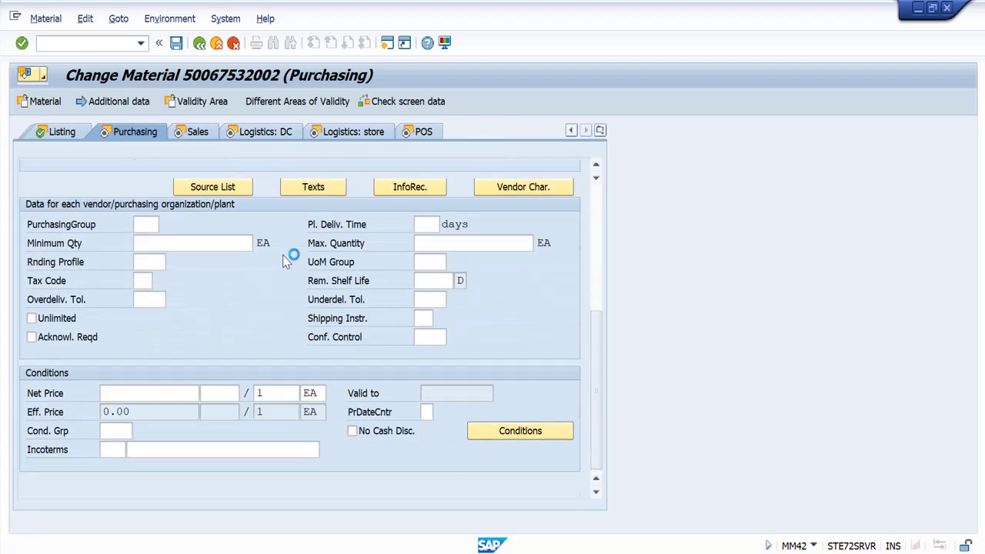
left_click(150, 225)
type("001")
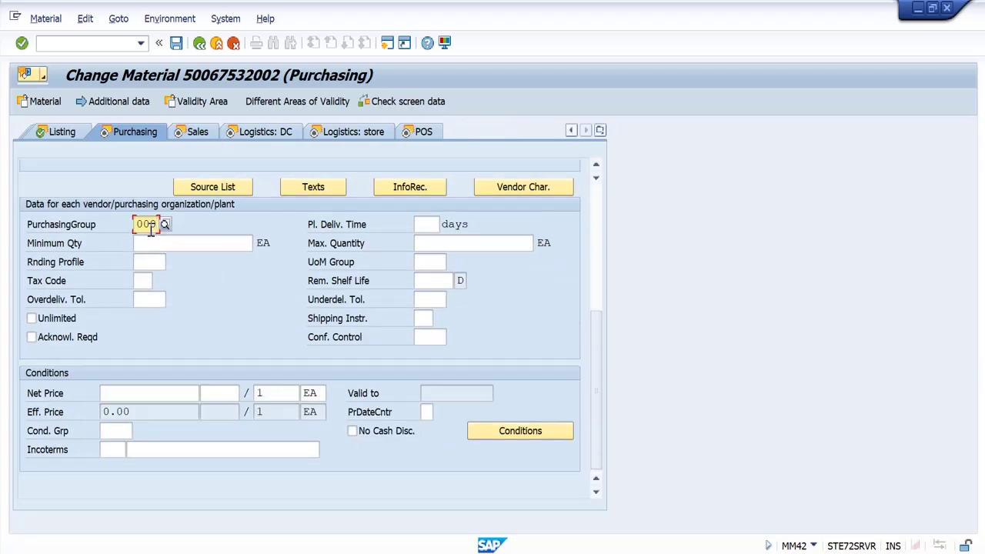
left_click(150, 394)
type("5")
left_click(215, 393)
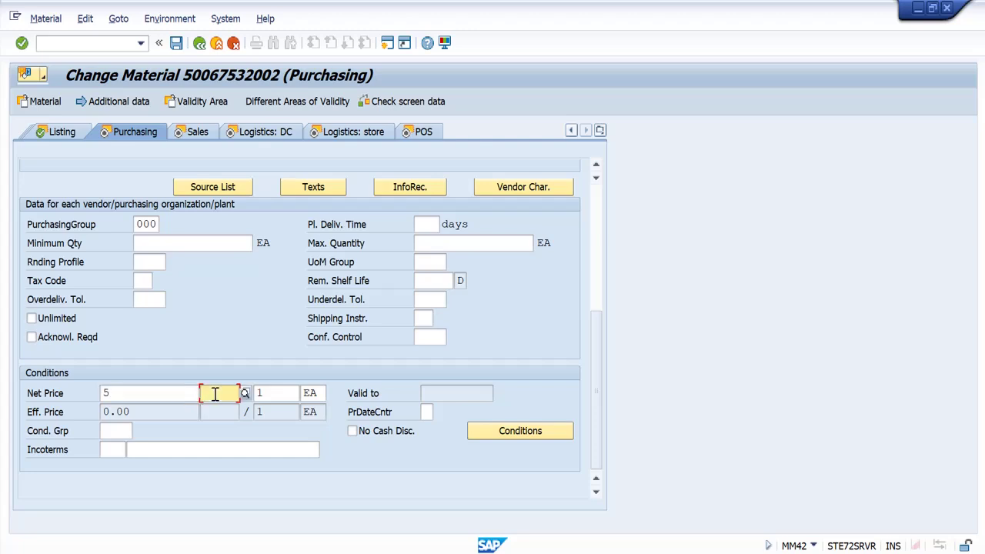
type("USD")
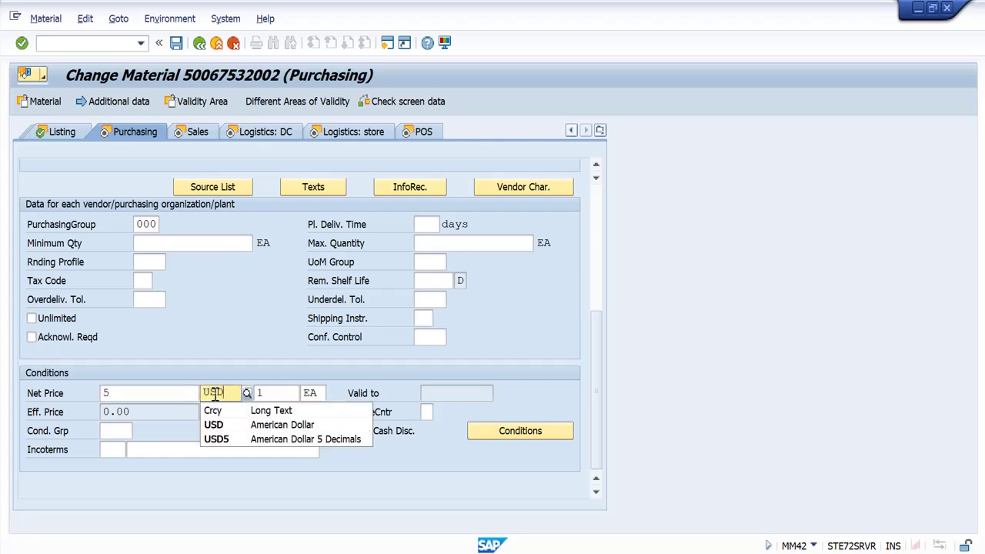
key("Escape")
left_click(414, 191)
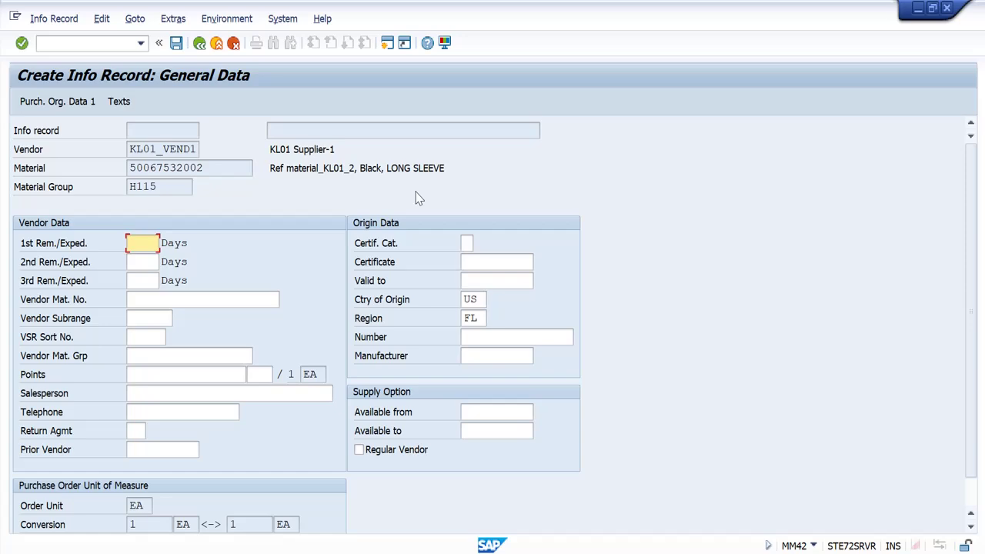
key("Return")
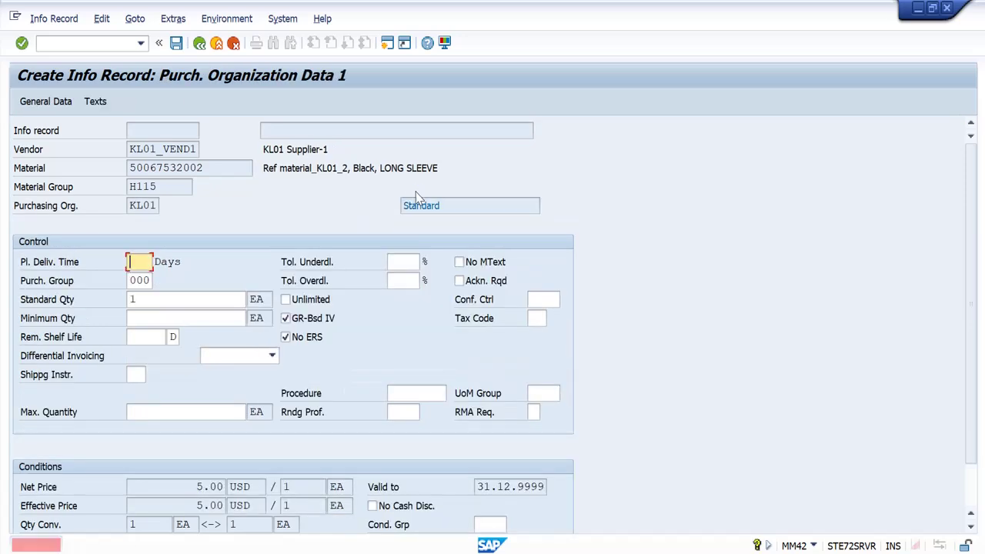
type("1")
key("Return")
key("Return")
key("Return")
key("Return")
key("Return")
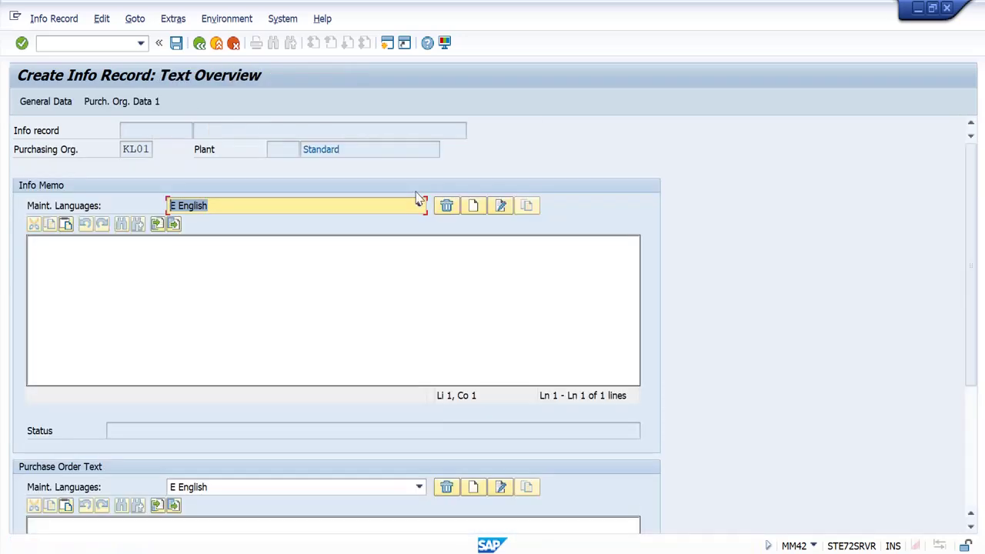
key("Return")
key("Return")
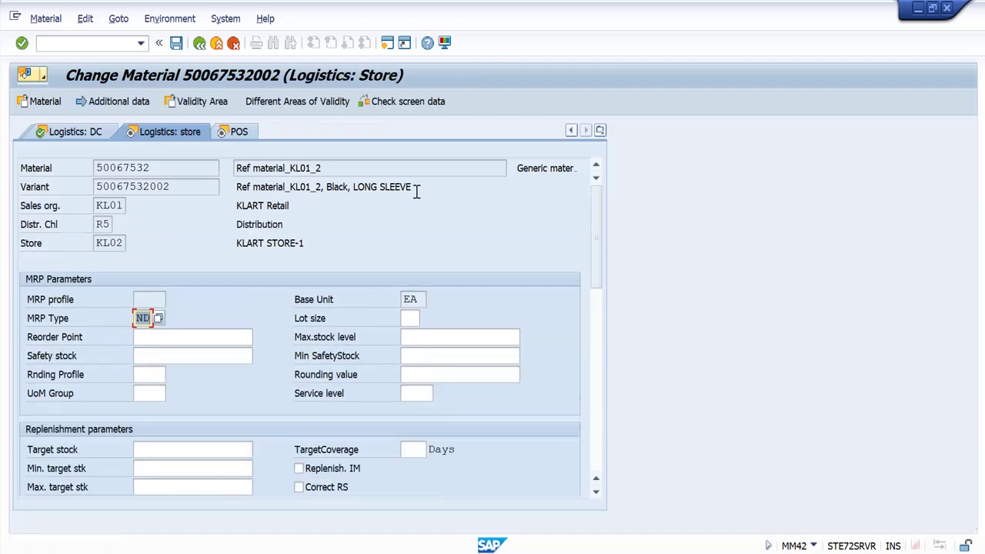
key("Return")
key("Return")
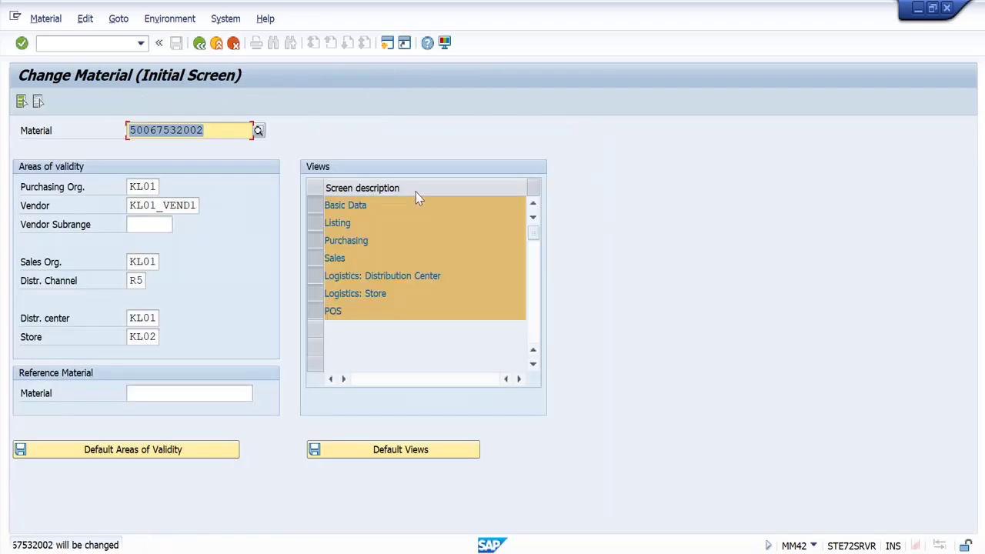
left_click(214, 131)
key("BackSpace")
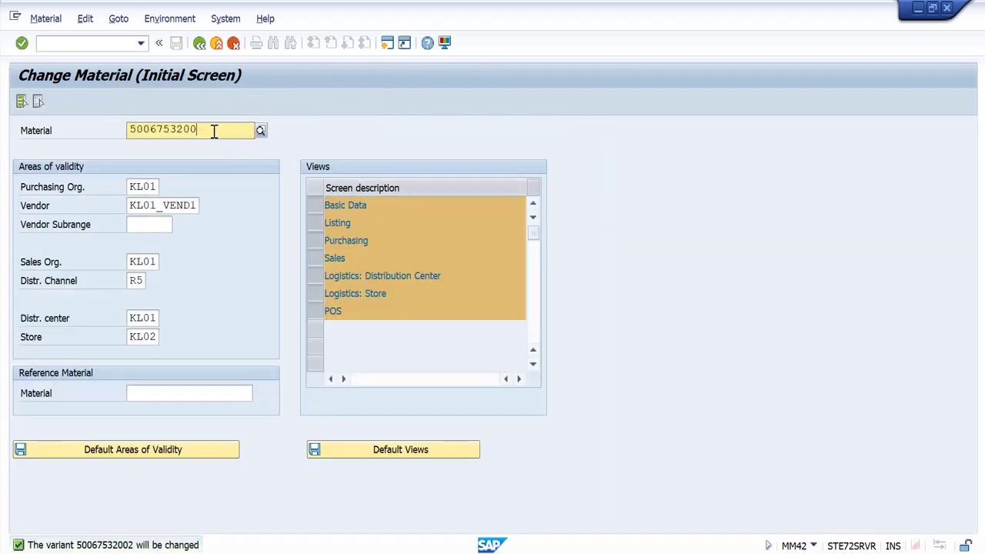
type("3")
key("Return")
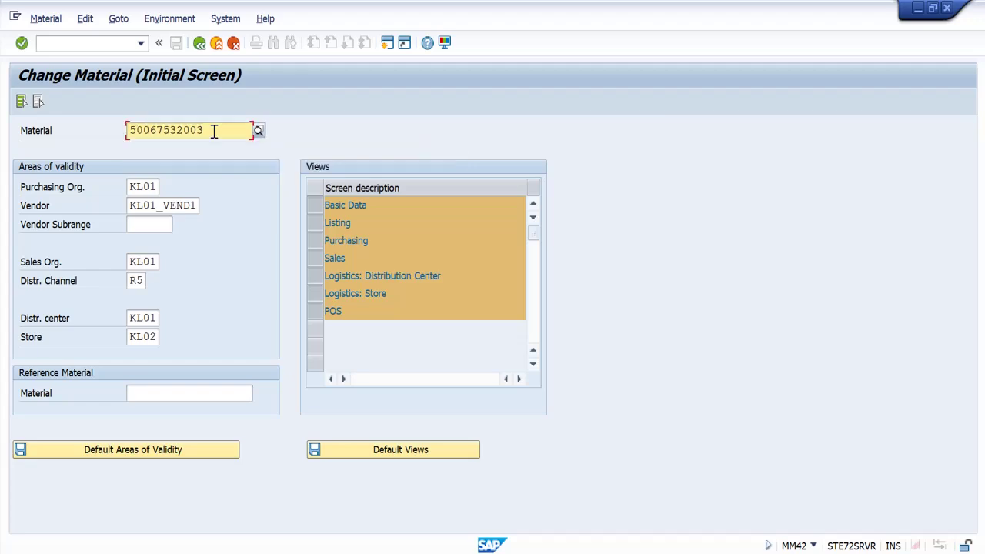
key("Return")
key("Return")
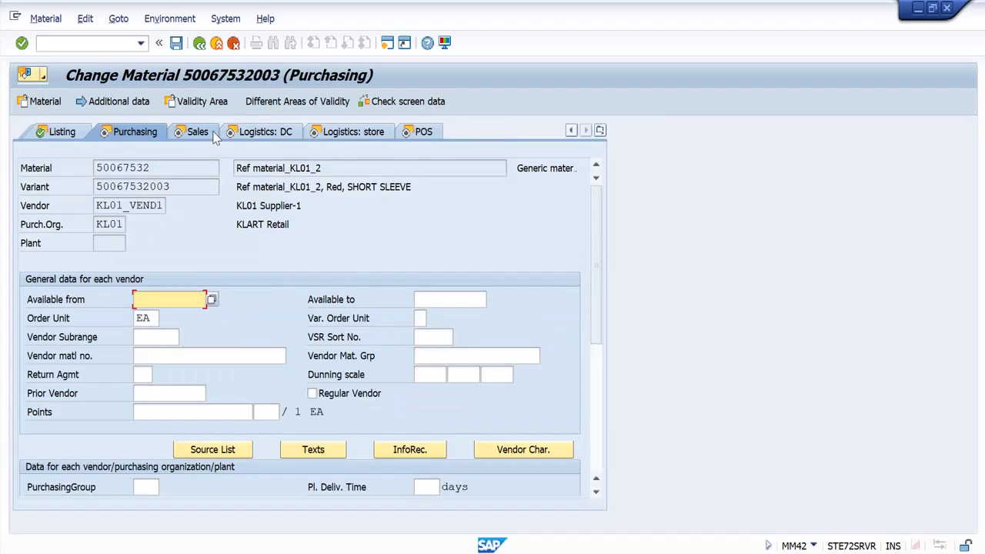
scroll(154, 200, "down", 5)
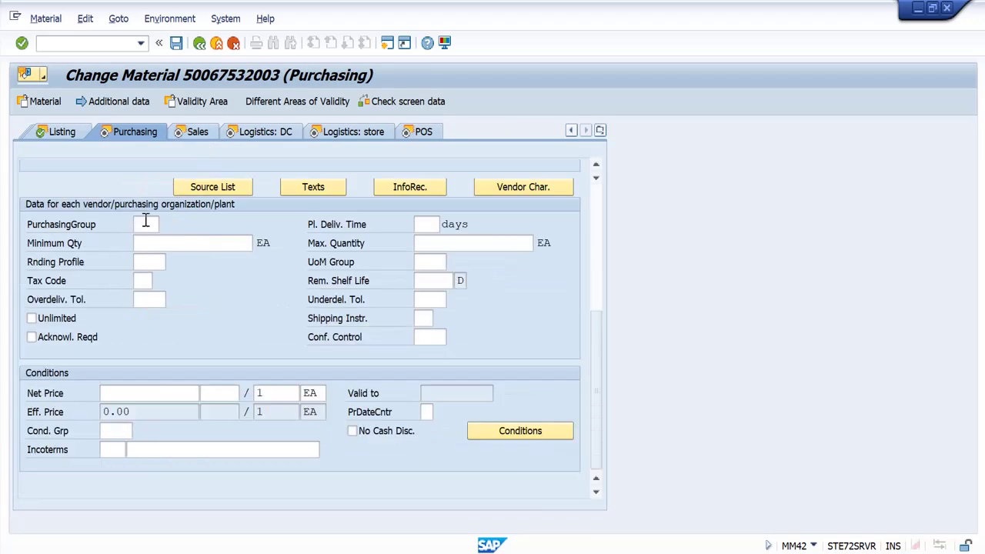
left_click(145, 220)
key("Down")
key("Return")
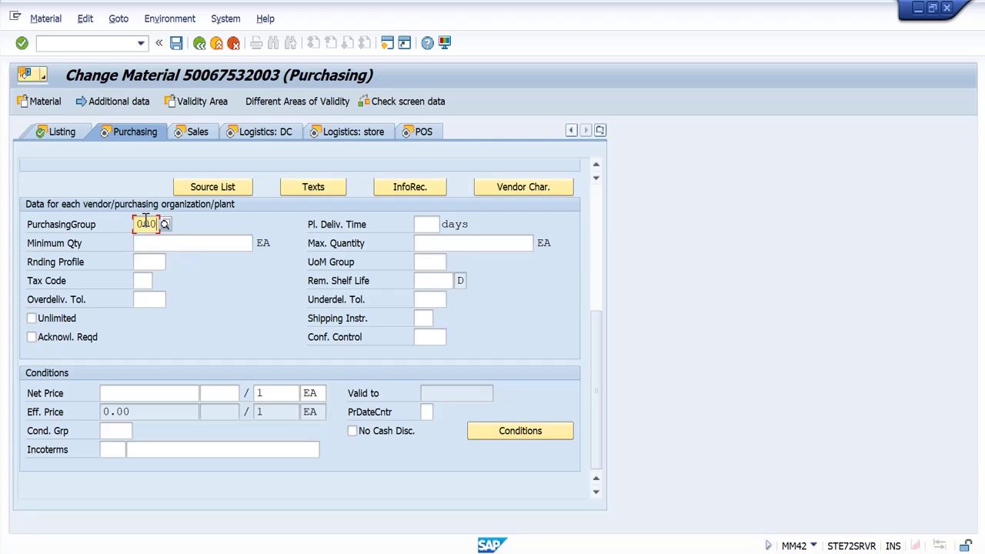
left_click(153, 394)
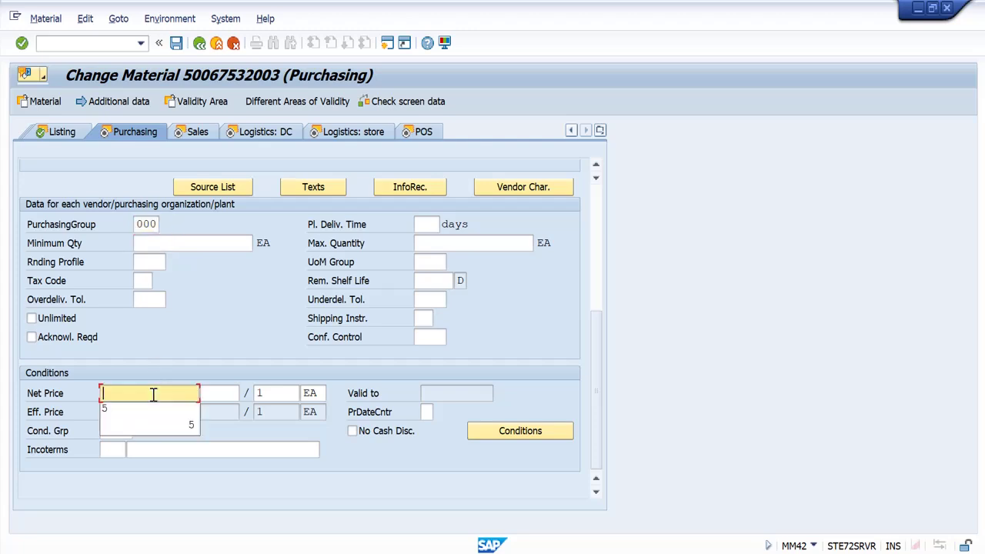
key("Down")
key("Return")
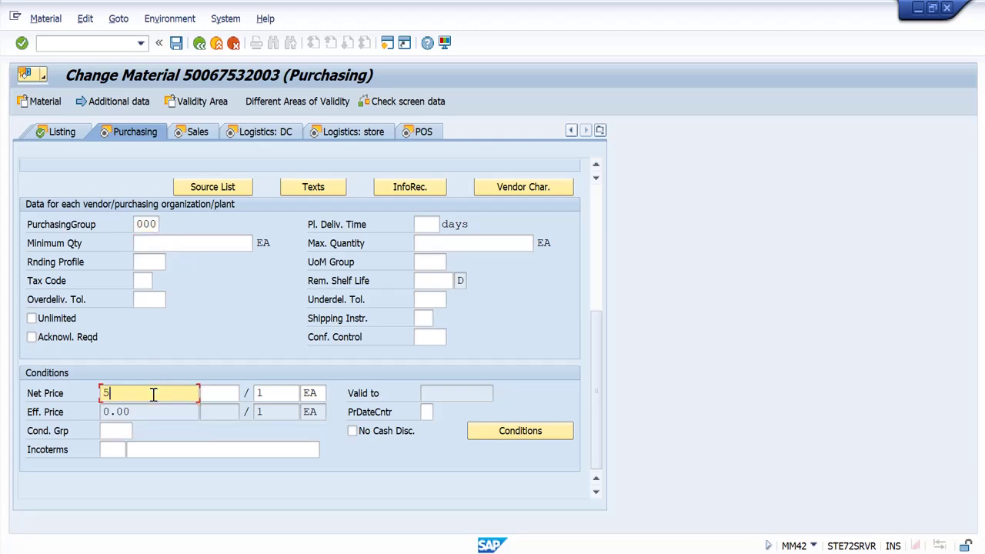
key("Tab")
key("Down")
key("Return")
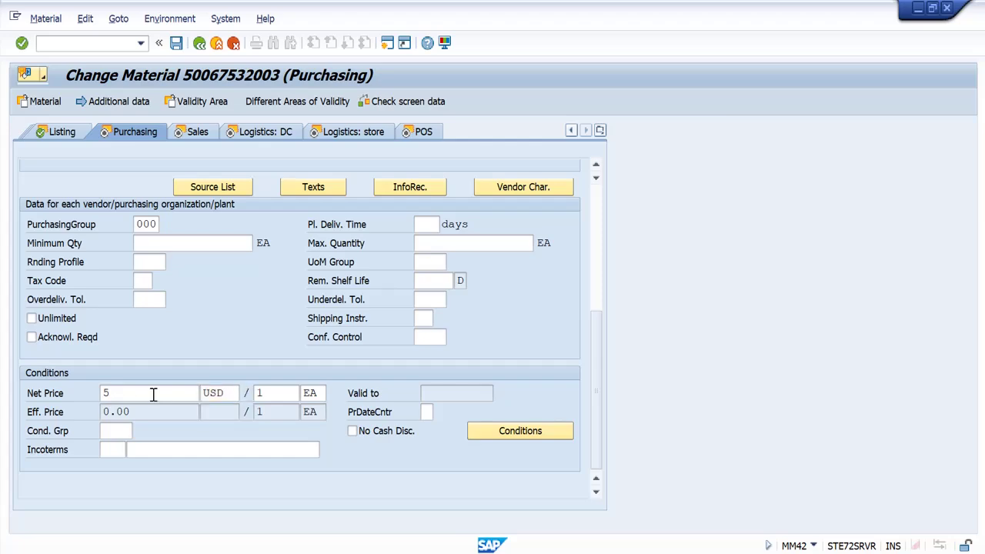
key("Return")
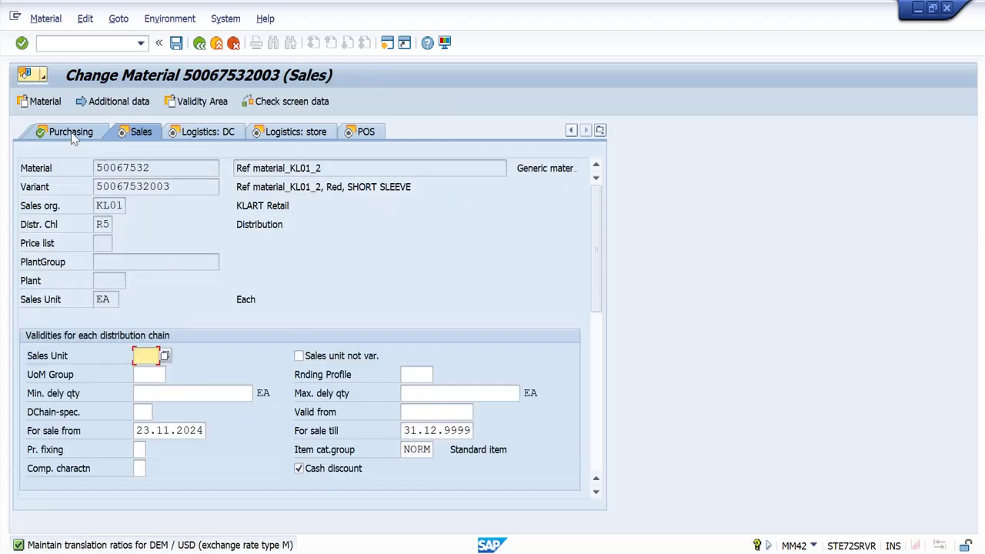
left_click(73, 132)
left_click(410, 450)
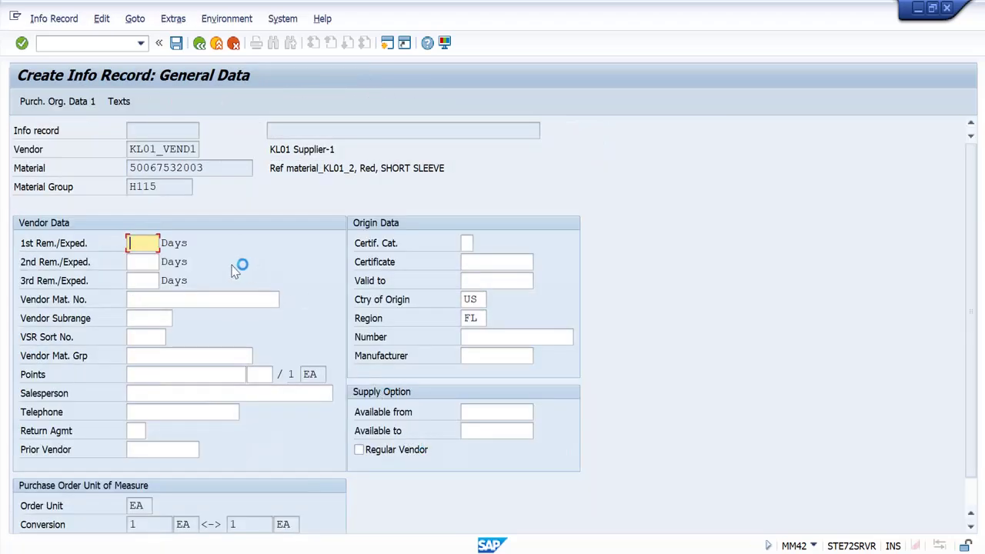
key("Return")
type("1")
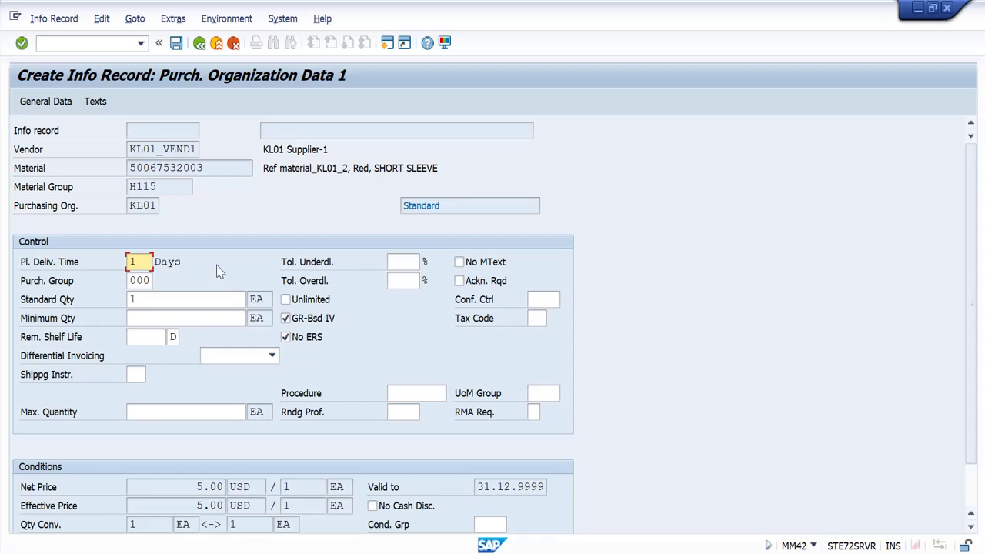
key("Return")
key("Return")
key("ctrl+s")
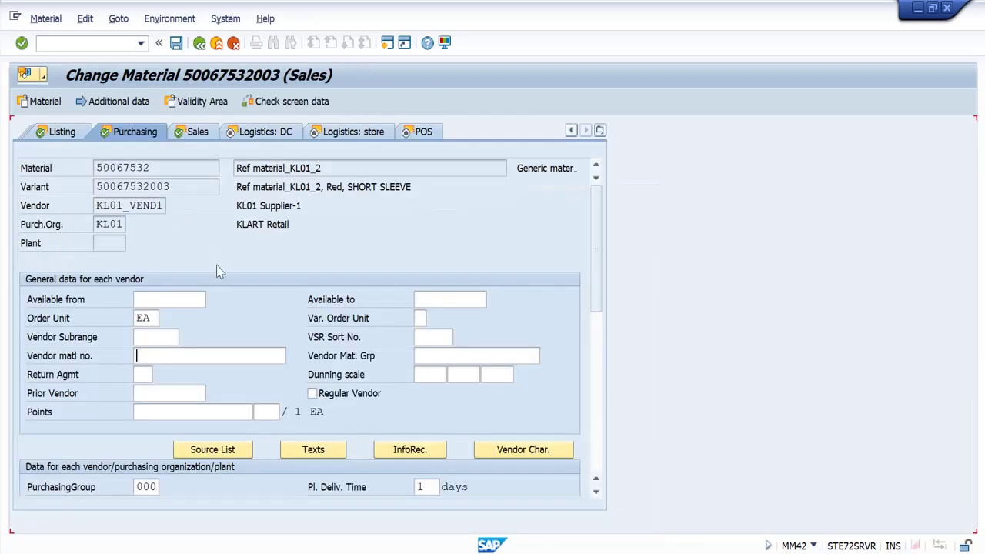
key("Return")
key("Return")
key("Return")
key("Return")
key("Return")
key("Return")
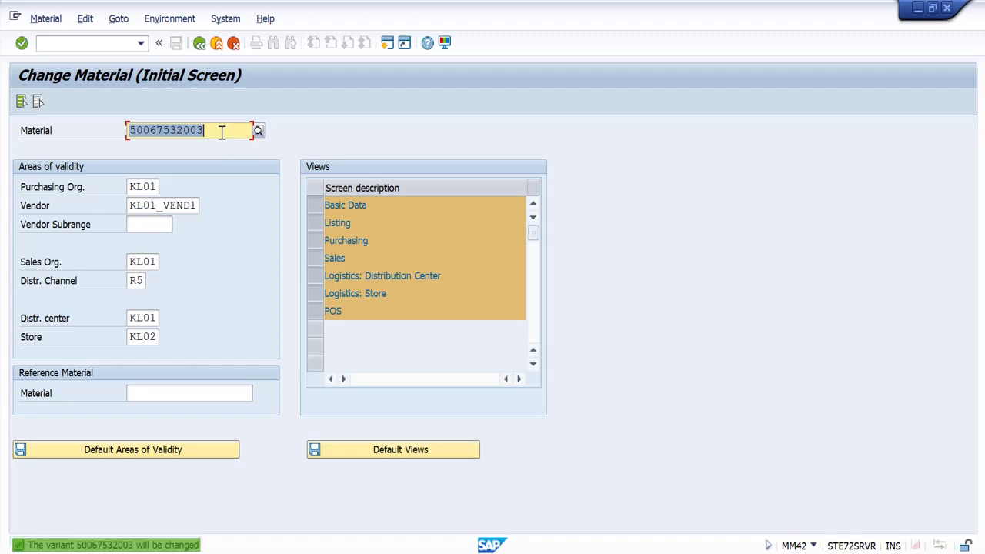
left_click(221, 131)
key("BackSpace")
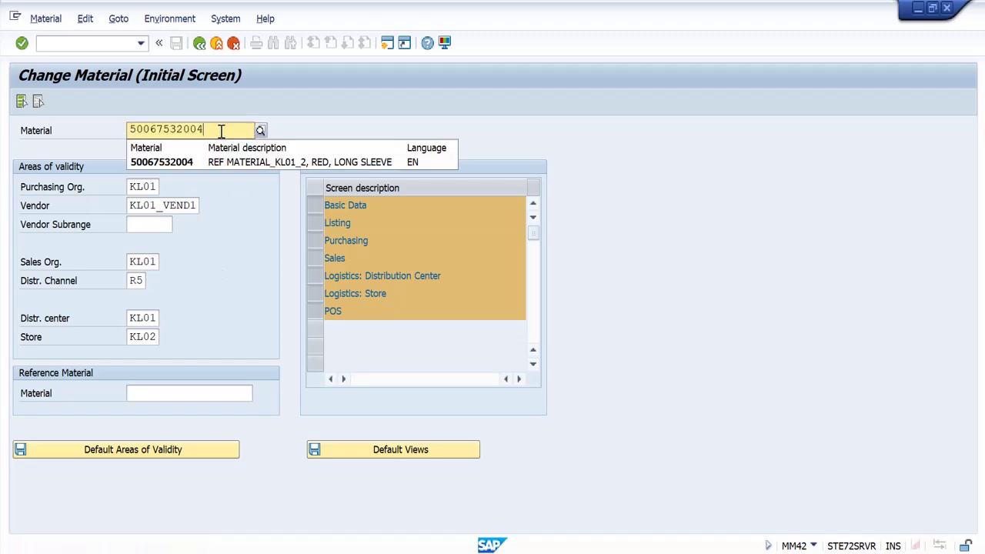
key("Return")
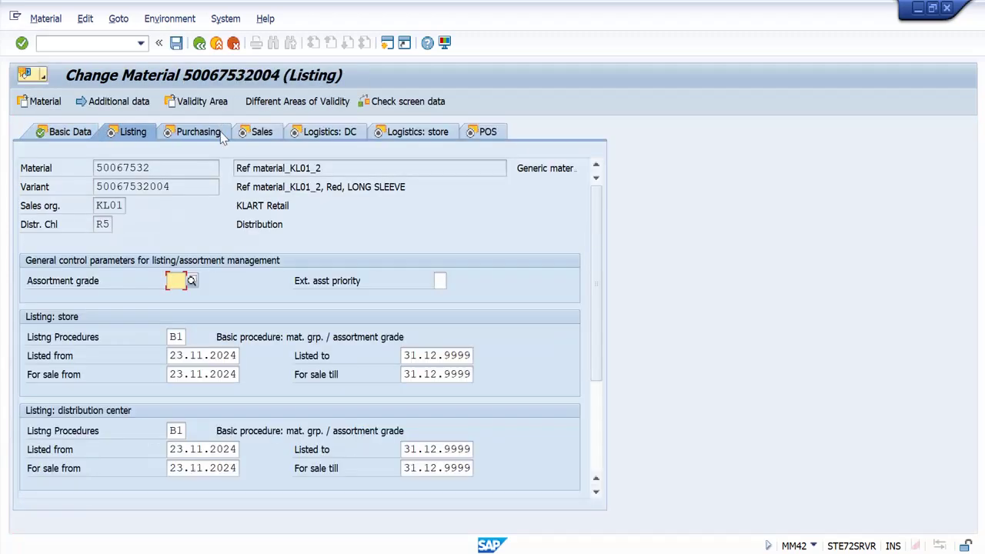
left_click(219, 134)
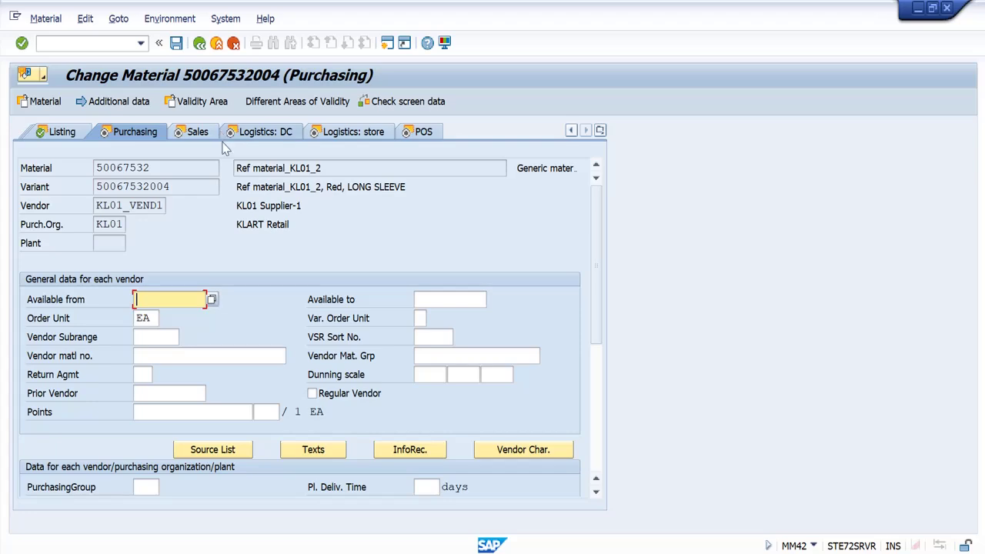
scroll(228, 166, "down", 4)
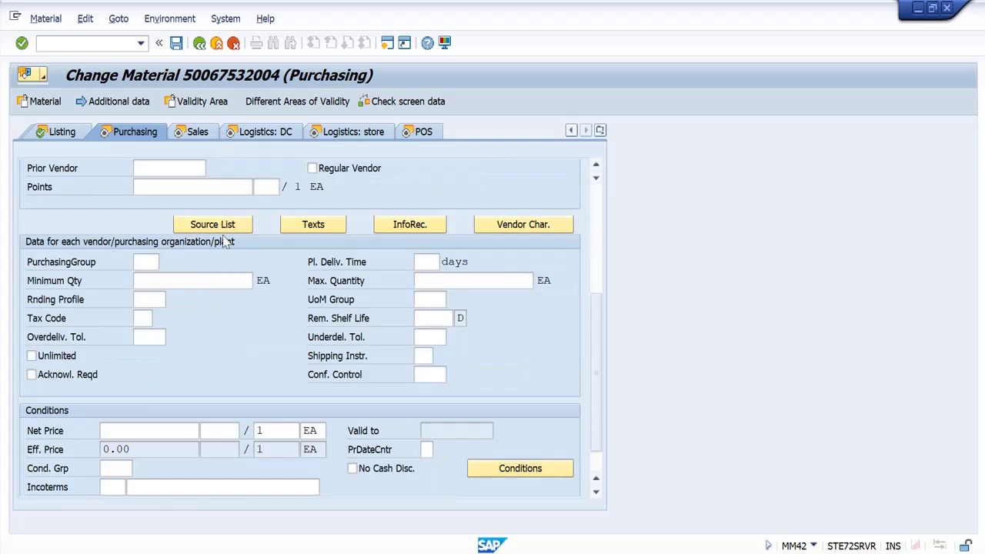
left_click(152, 263)
left_click(147, 275)
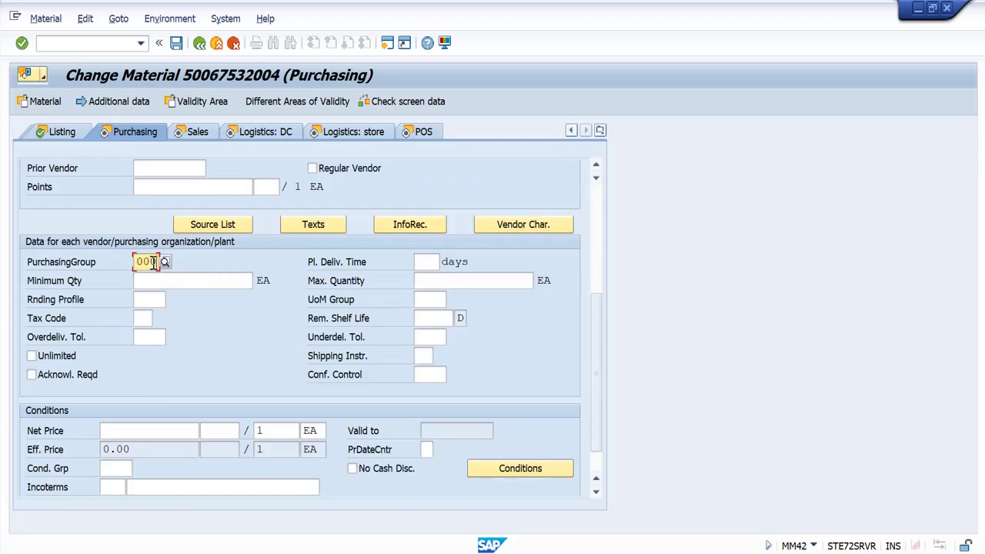
left_click(133, 435)
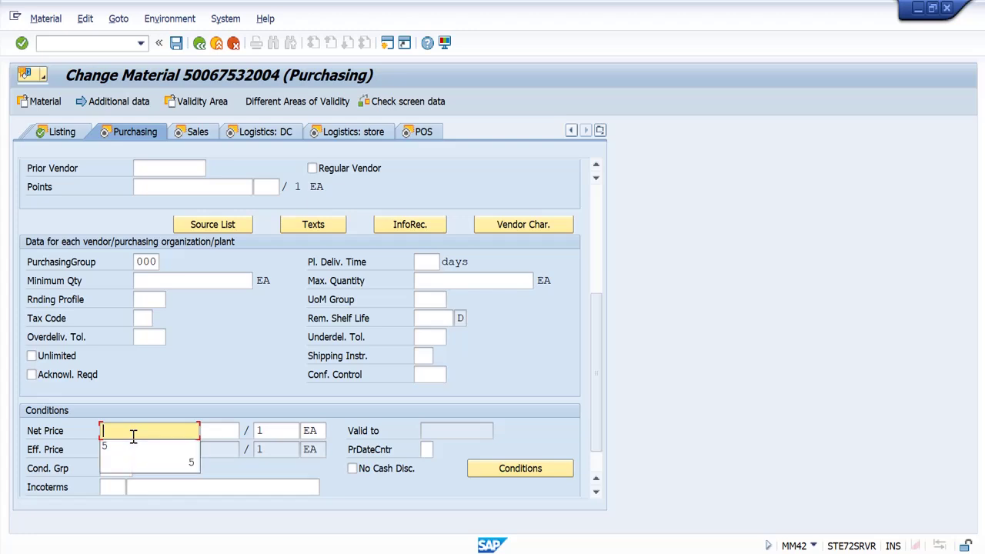
type("5")
key("Tab")
type("USD")
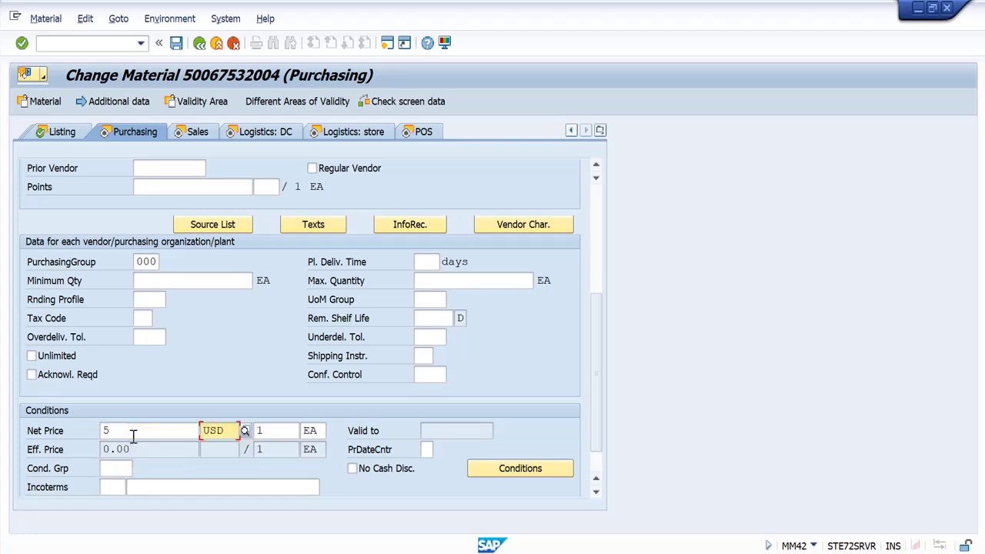
left_click(409, 224)
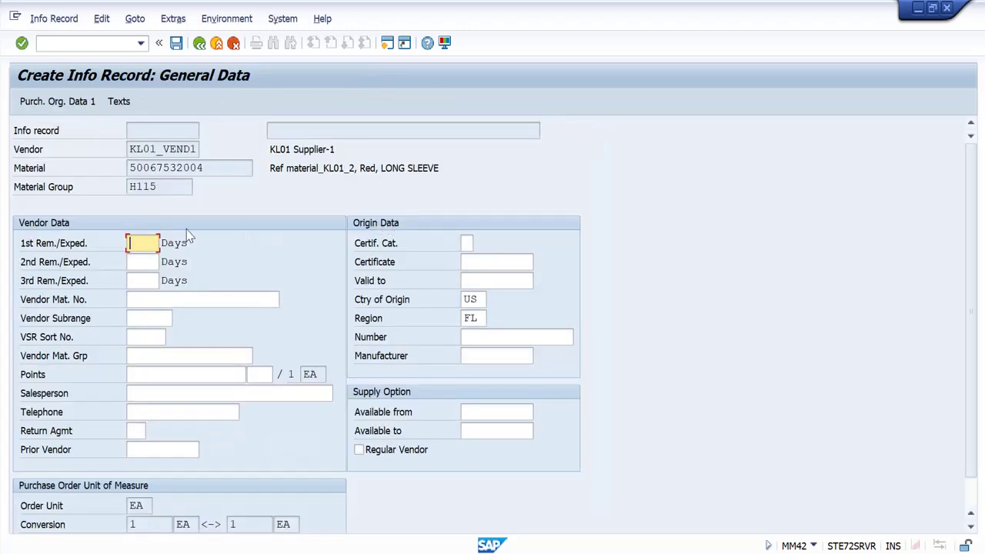
key("Return")
type("1")
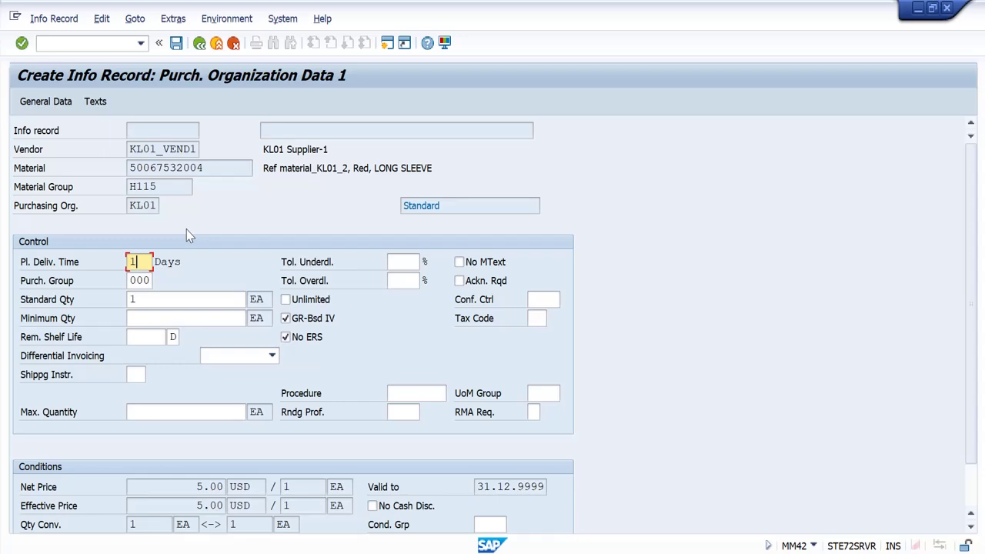
key("Return")
key("Return")
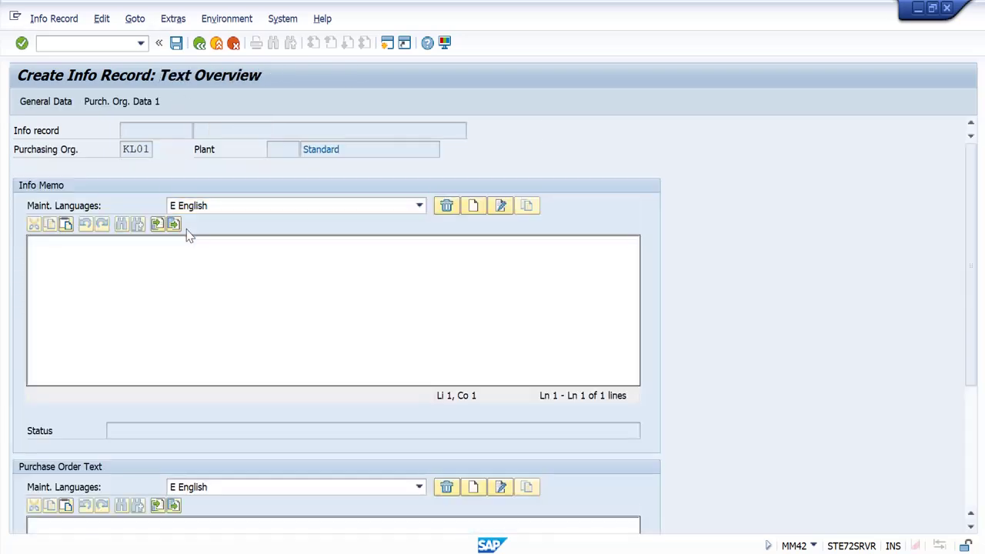
key("ctrl+s")
key("Return")
key("Return")
key("Return")
key("Return")
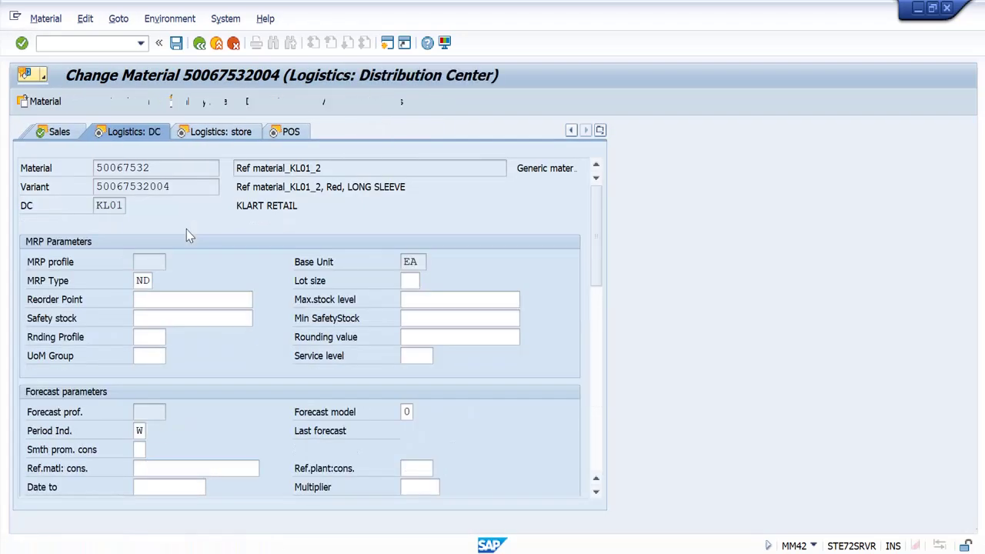
key("Return")
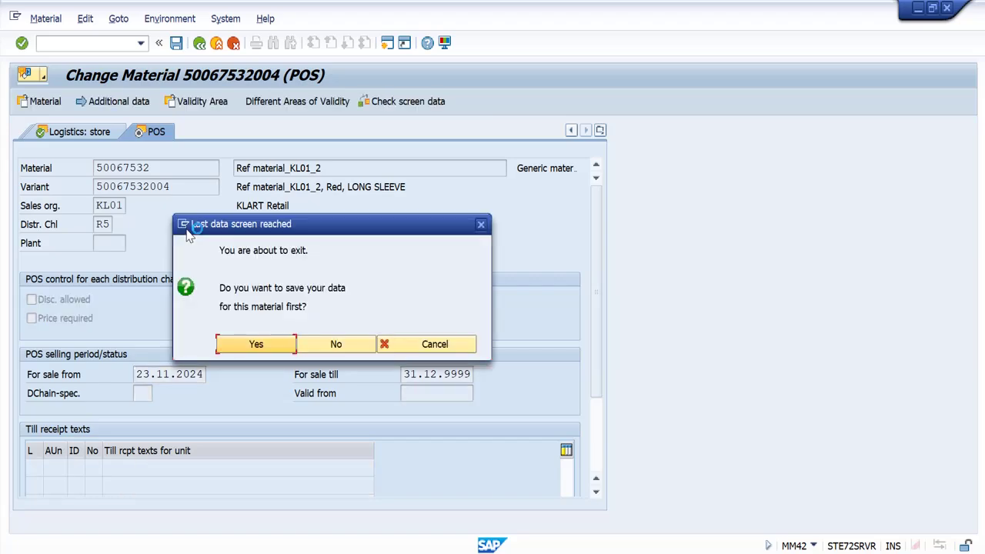
key("Return")
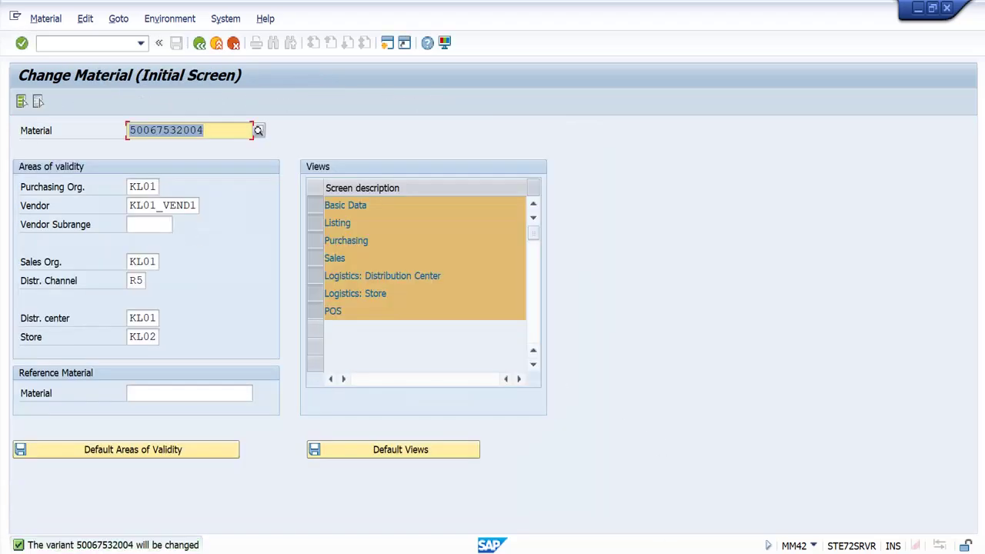
- Switch to the open purchase order draft for material 50067532, check it for errors and close the message list
mouse_move(573, 550)
left_click(716, 497)
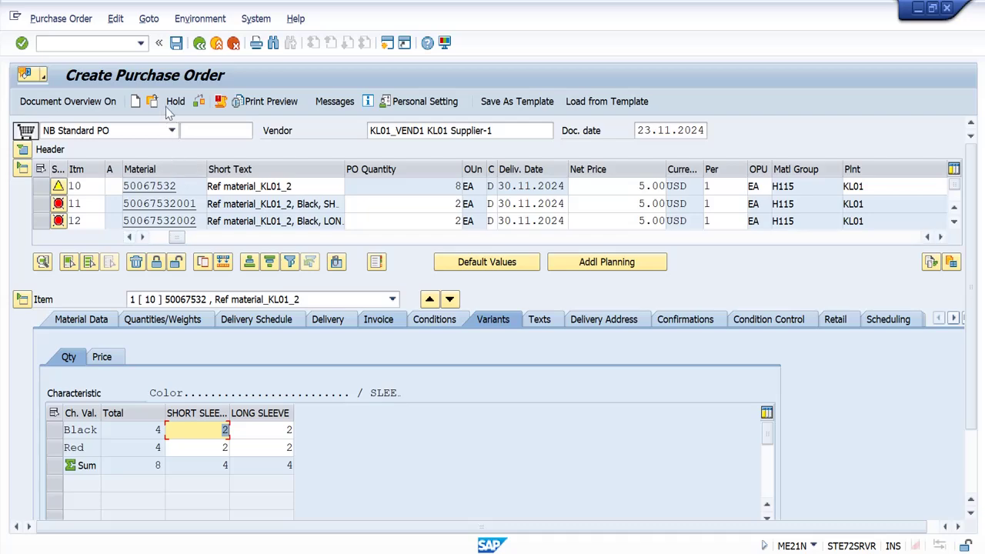
left_click(198, 101)
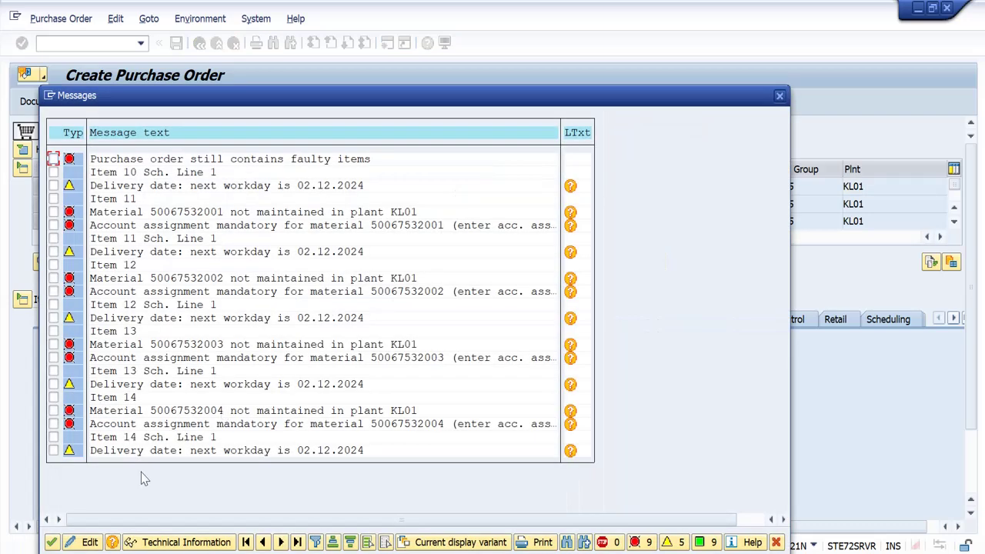
left_click(52, 542)
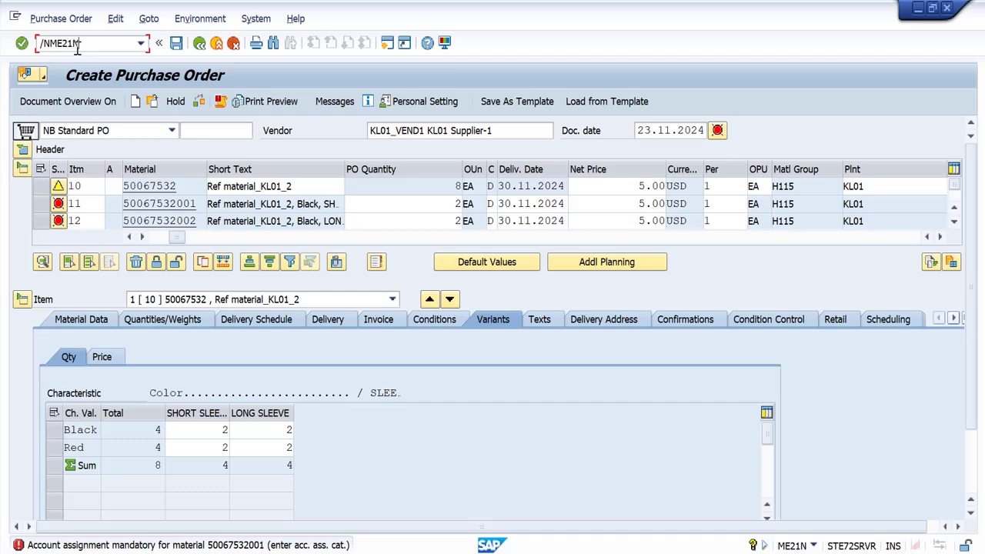
- Restart transaction ME21N for a new standard purchase order with vendor KL01_VEND1
key("Return")
left_click(379, 131)
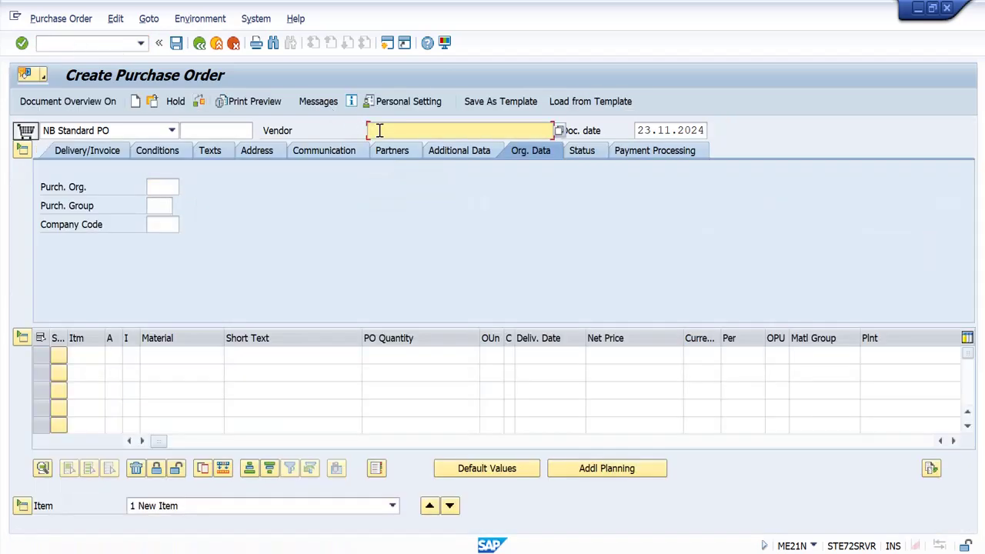
key("Down")
key("Return")
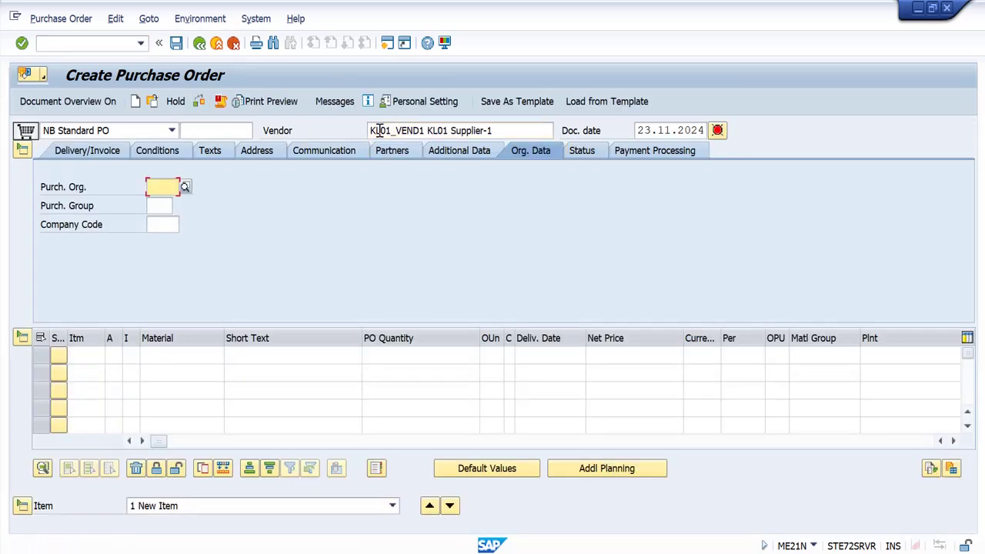
- Set the order's purchasing organization to KL01, purchasing group to 000 and company code to KL01
key("Down")
key("Return")
key("Tab")
key("Down")
key("Return")
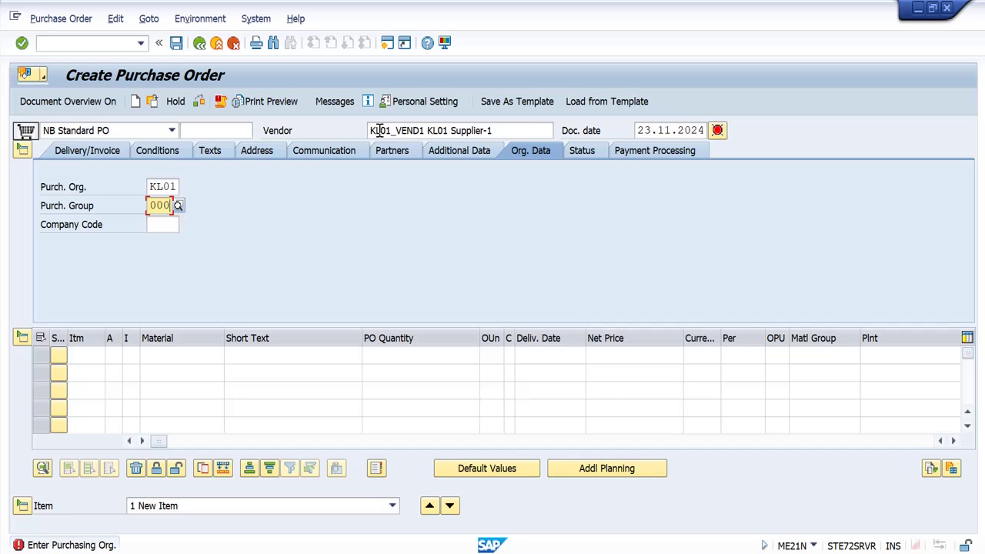
key("Tab")
key("Down")
key("Return")
key("Return")
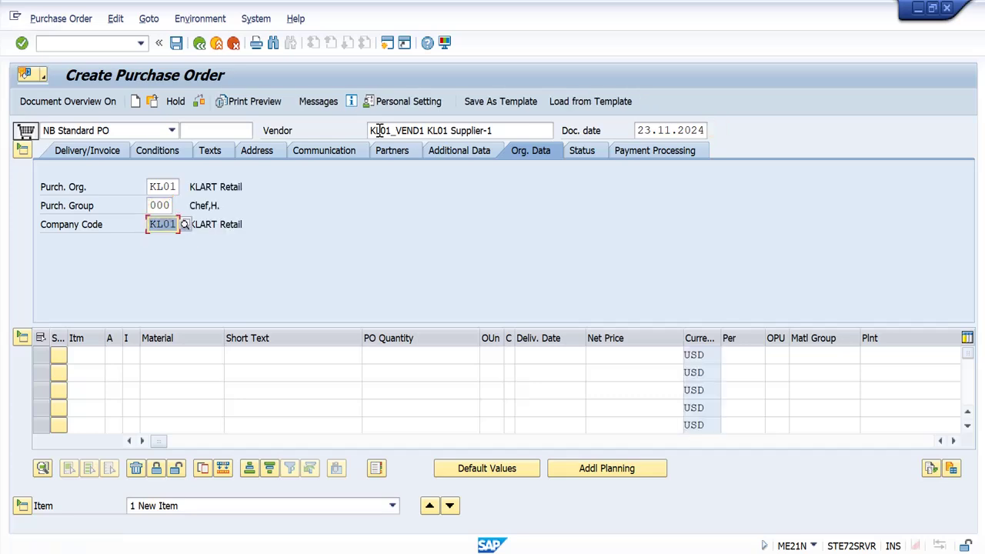
- Enter material 50067532 as the first order item with quantity 10 and delivery date 30.11.2024
left_click(177, 356)
key("Down")
key("Return")
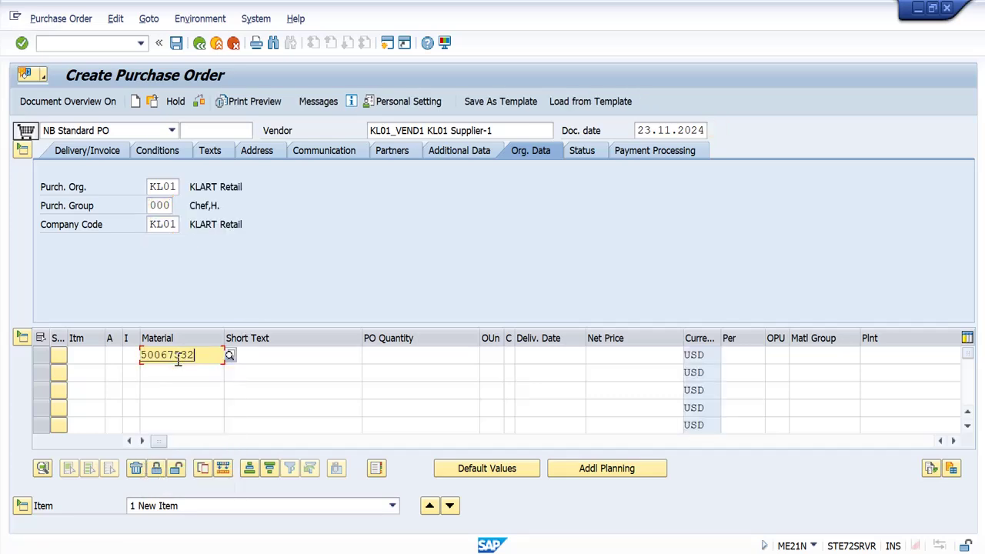
key("Tab")
key("Tab")
key("Down")
key("Return")
key("Tab")
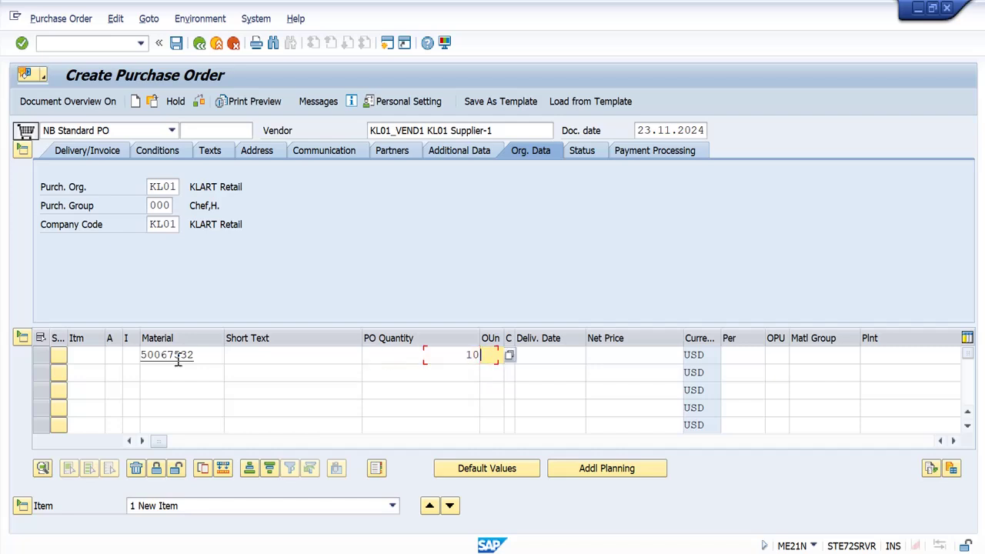
key("Tab")
key("Down")
key("Return")
key("Tab")
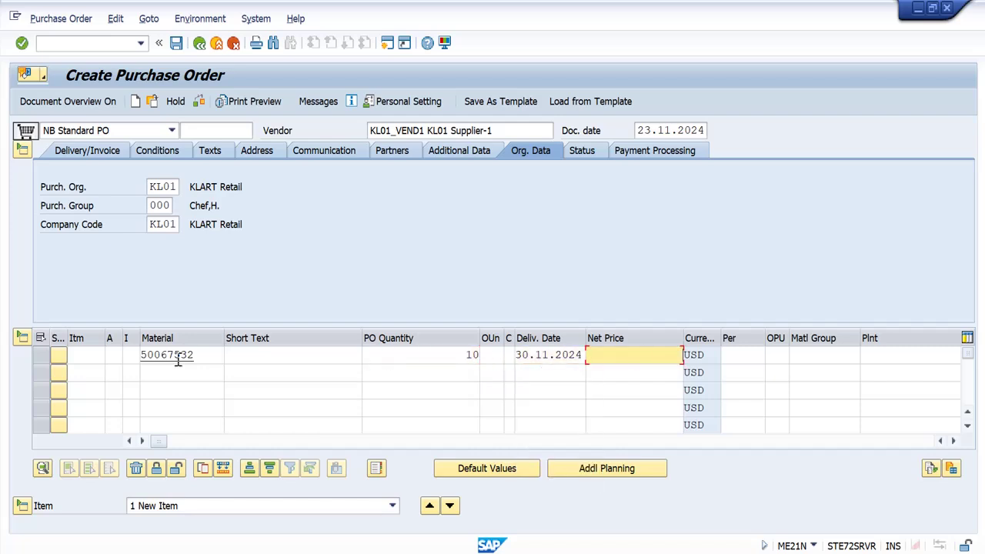
- Set the plant of the item for material 50067532 to KL01 and confirm the item
key("Down")
key("Tab")
key("Tab")
key("Tab")
key("Tab")
key("Down")
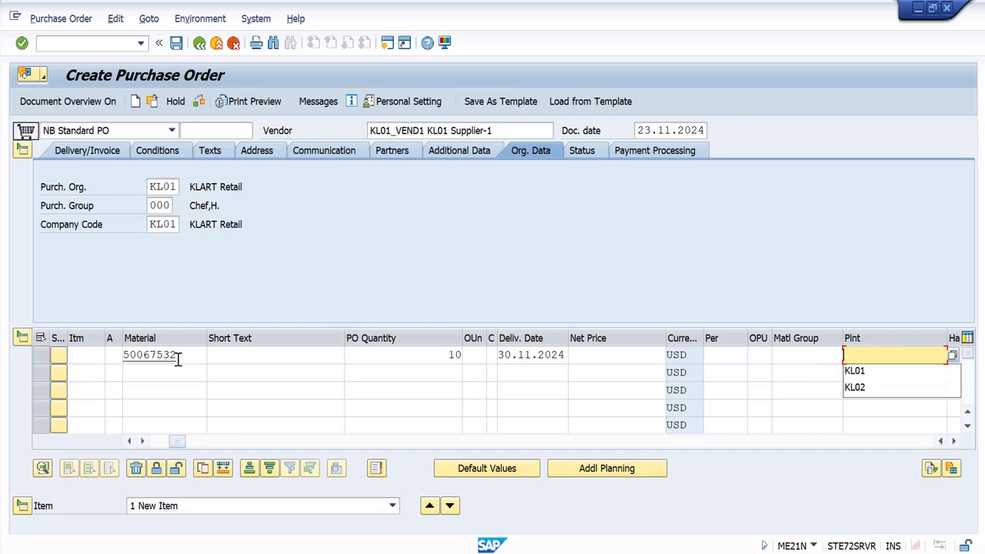
key("Down")
key("Return")
key("Return")
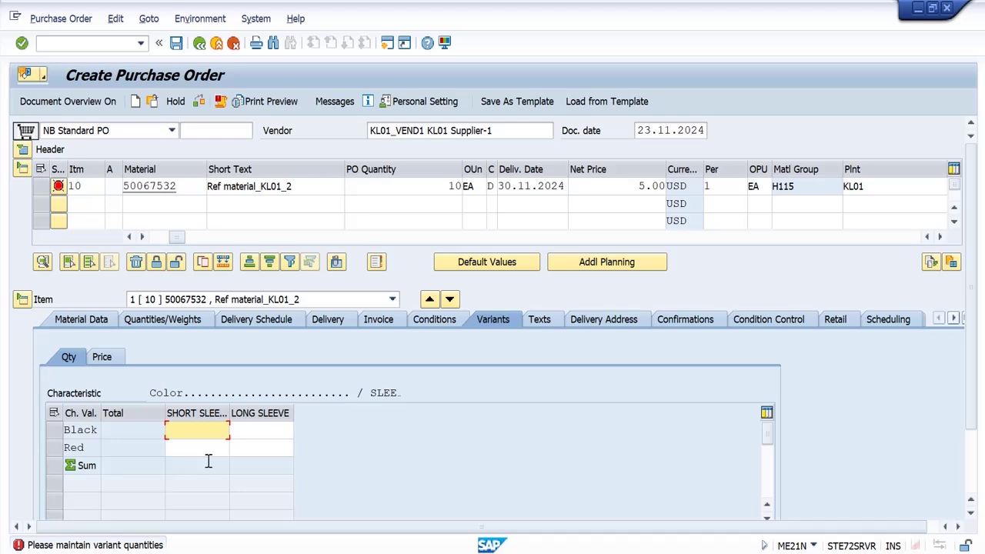
- Distribute the item over its variants with quantity 2 each for Black and Red in SHORT SLEEVE and LONG SLEEVE
type("2")
key("Tab")
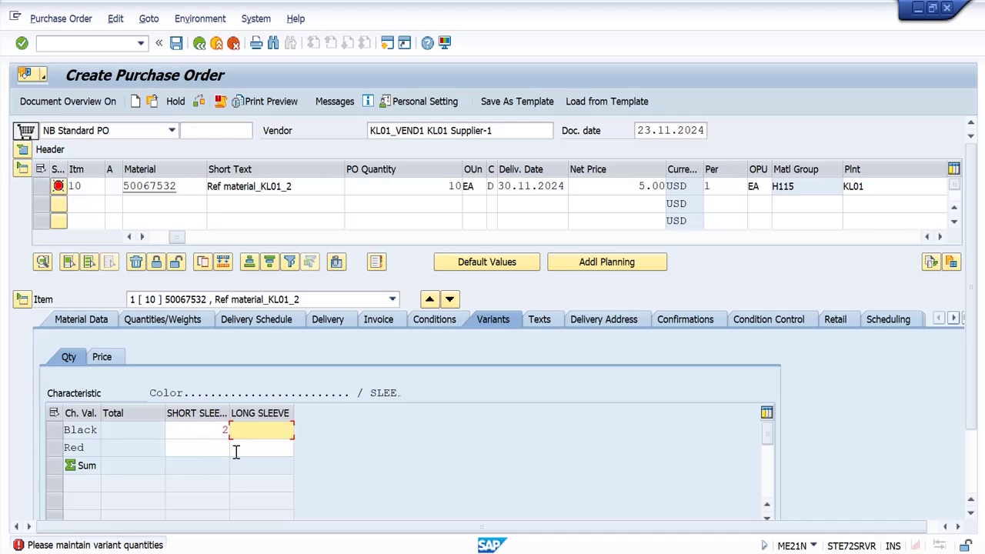
type("2")
key("Down")
type("2")
left_click(206, 450)
type("2")
key("Tab")
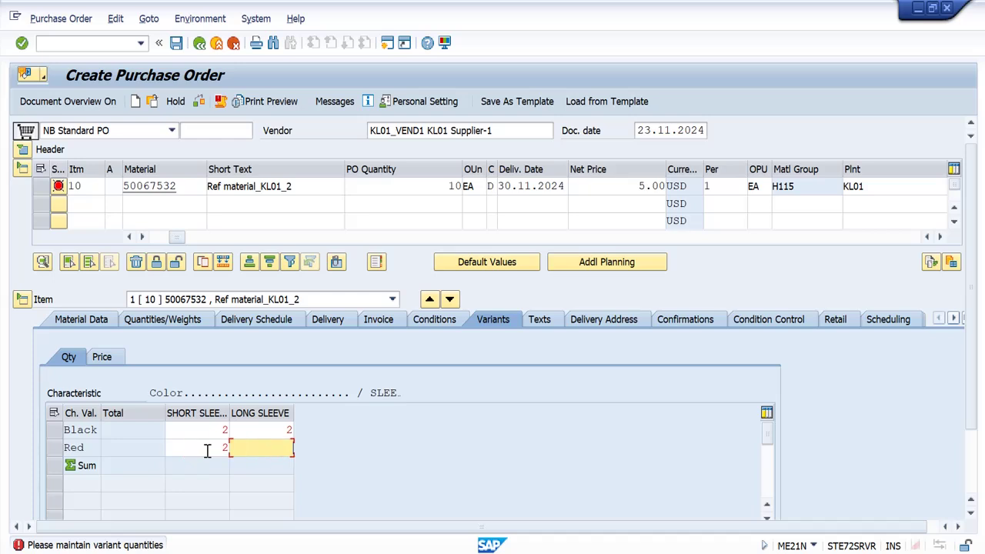
key("Return")
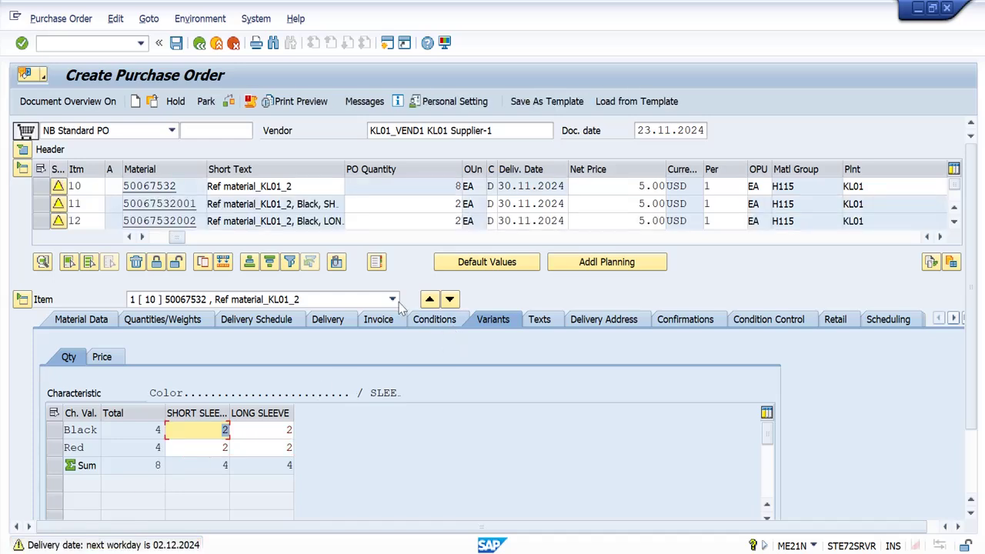
- Collapse the item details and examine the item overview columns from storage location and info record through to the higher-level item
left_click(23, 304)
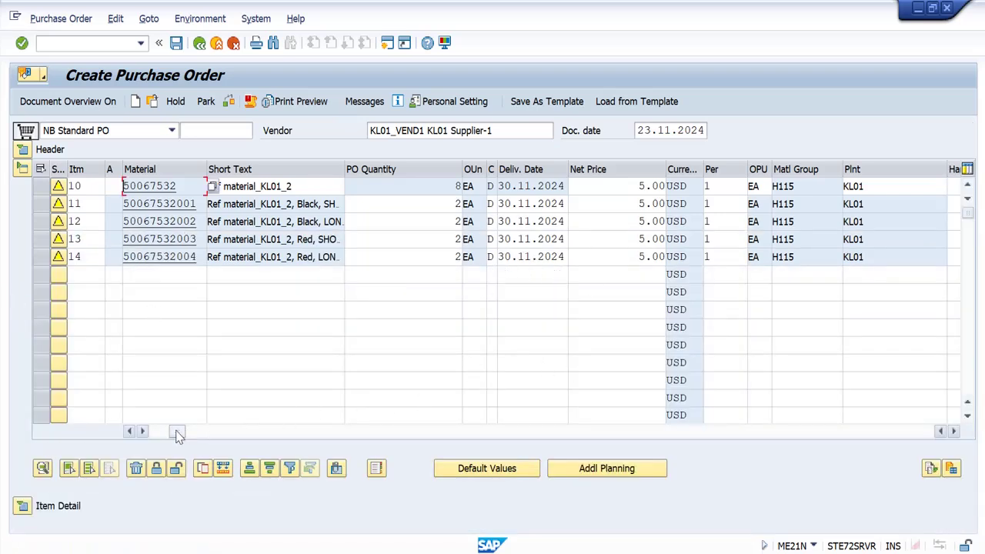
left_click_drag(177, 435, 190, 435)
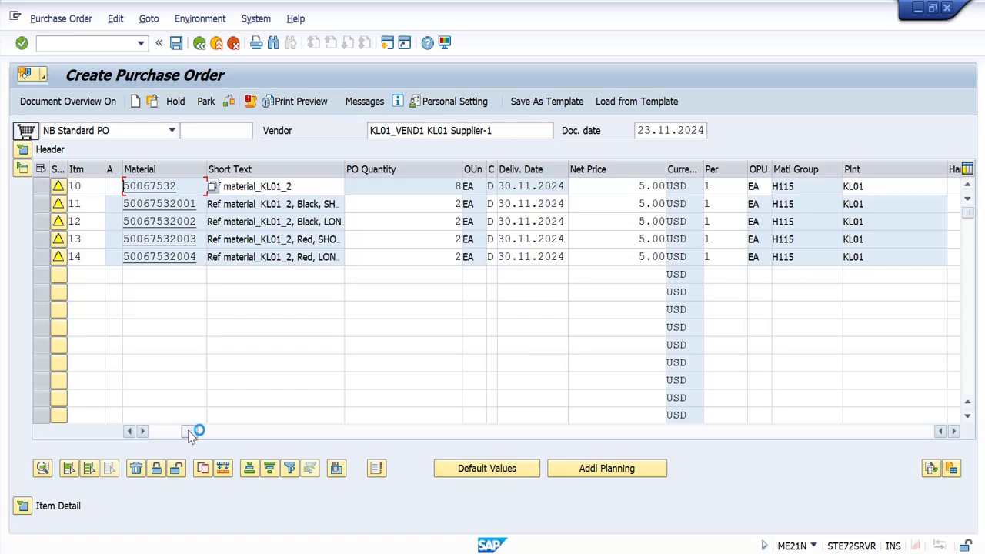
left_click(955, 432)
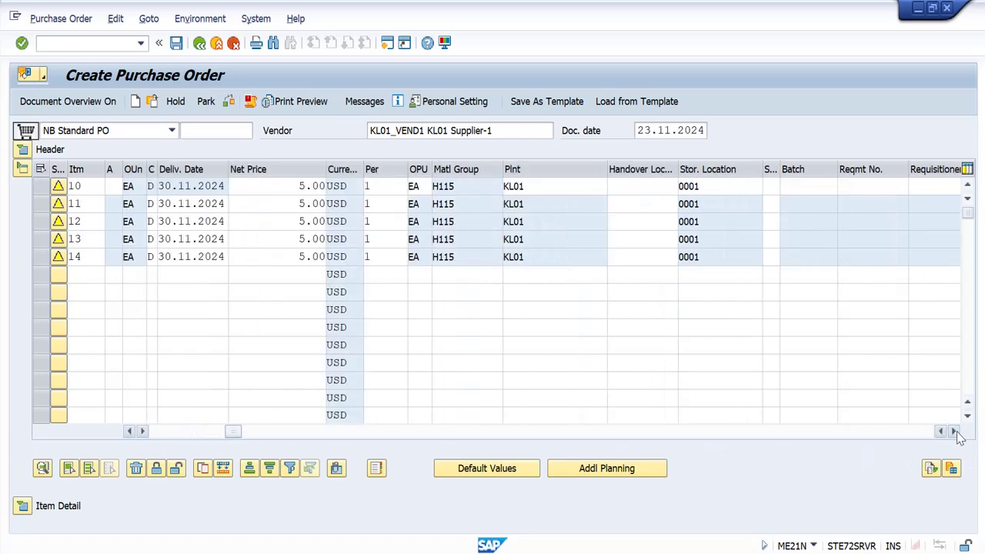
left_click(954, 432)
left_click(954, 432)
left_click(954, 432)
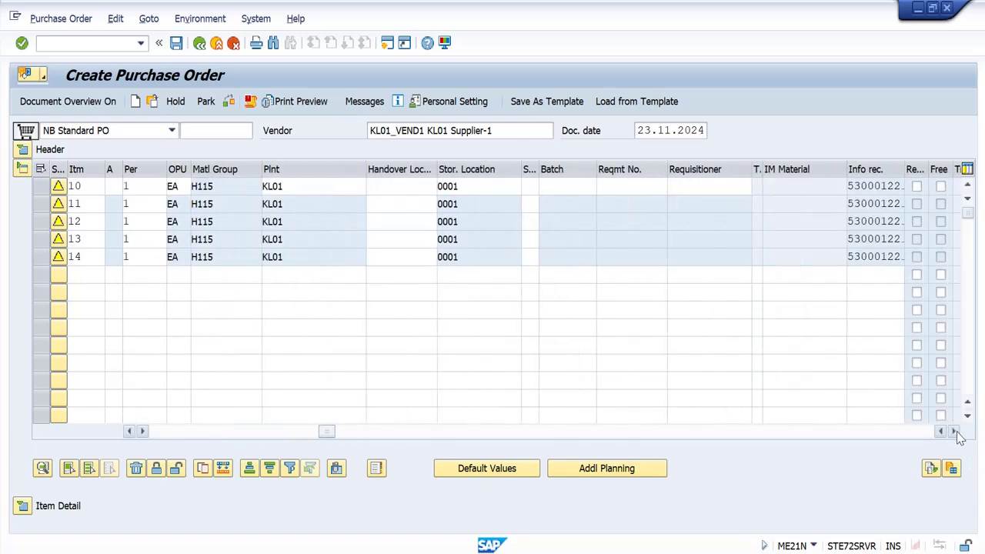
left_click(955, 432)
left_click(955, 432)
left_click(954, 432)
left_click(954, 431)
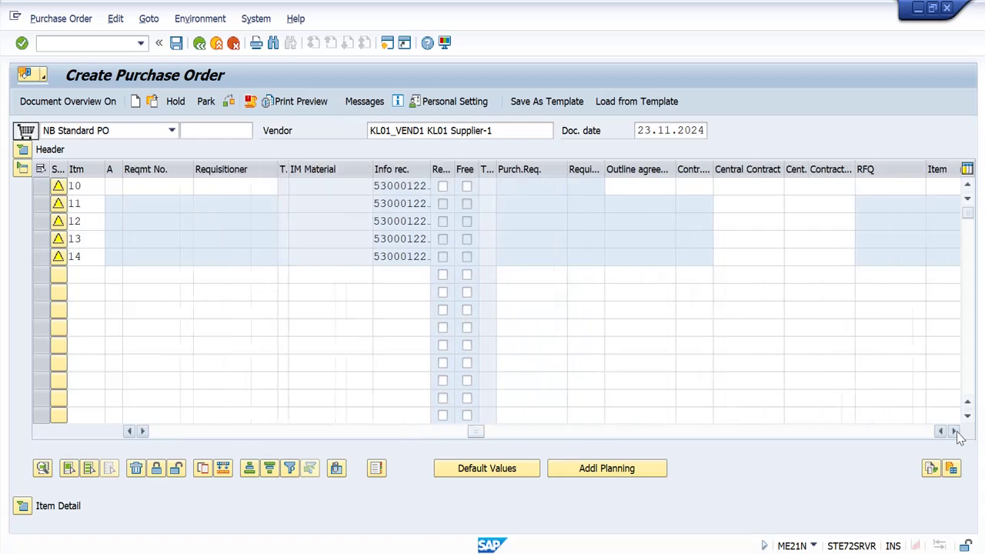
left_click(954, 432)
left_click(954, 431)
left_click(954, 432)
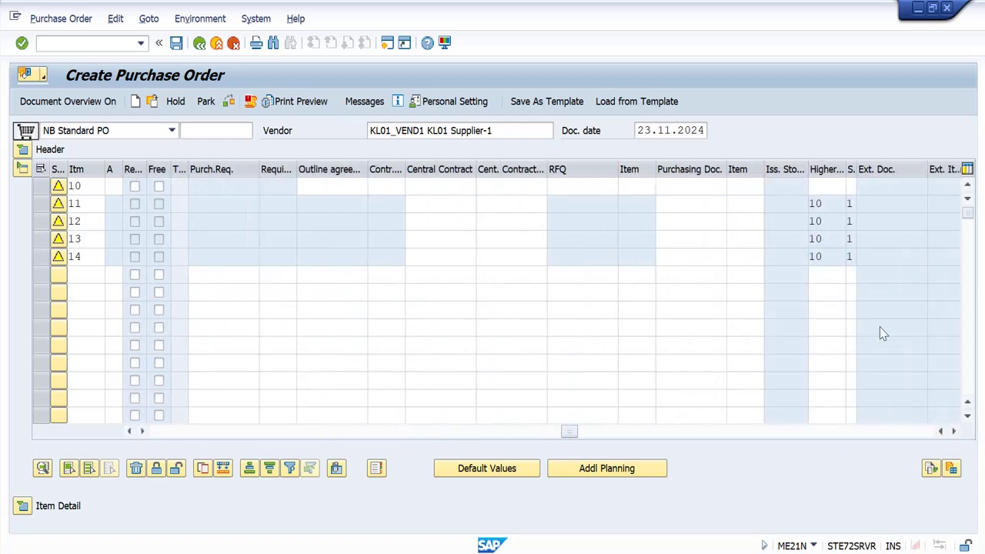
- Compare the higher-level item of variant items 11 to 14 with the generic material's item 10
left_click(822, 186)
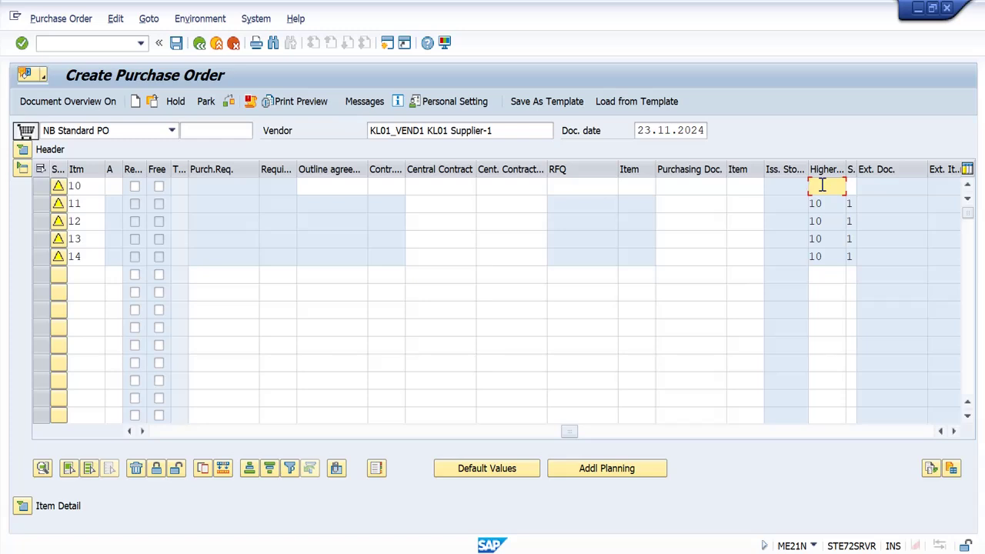
key("Down")
key("Down")
key("Down")
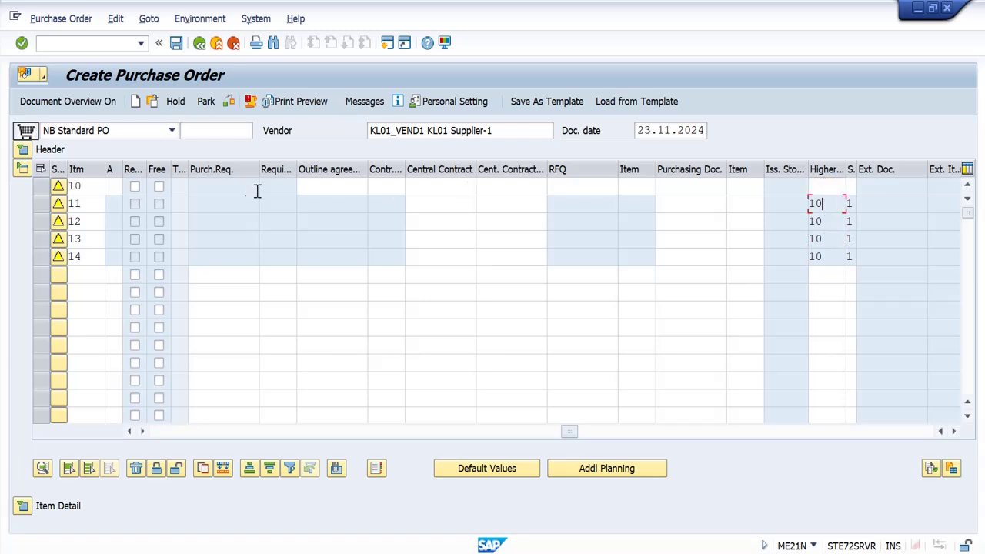
double_click(80, 185)
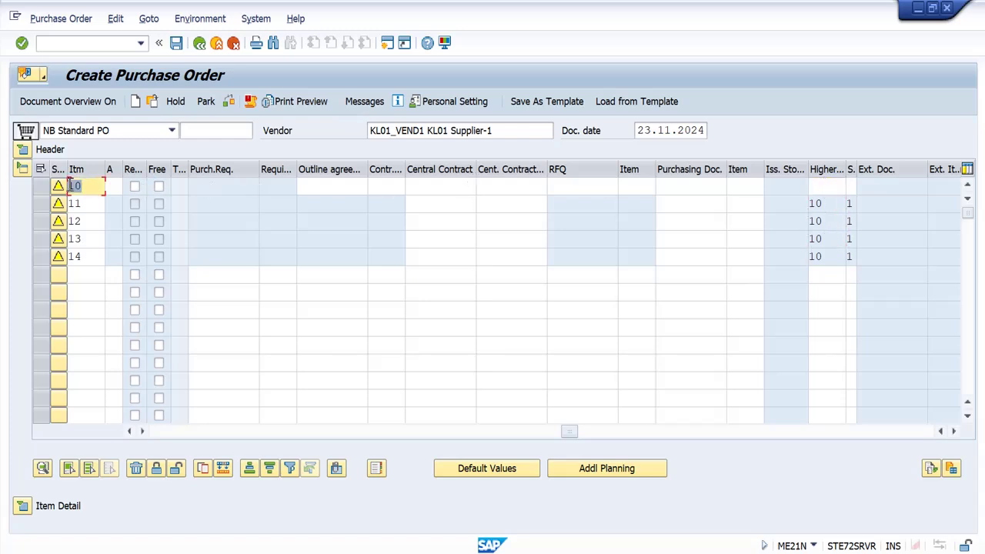
double_click(814, 203)
double_click(816, 222)
double_click(818, 239)
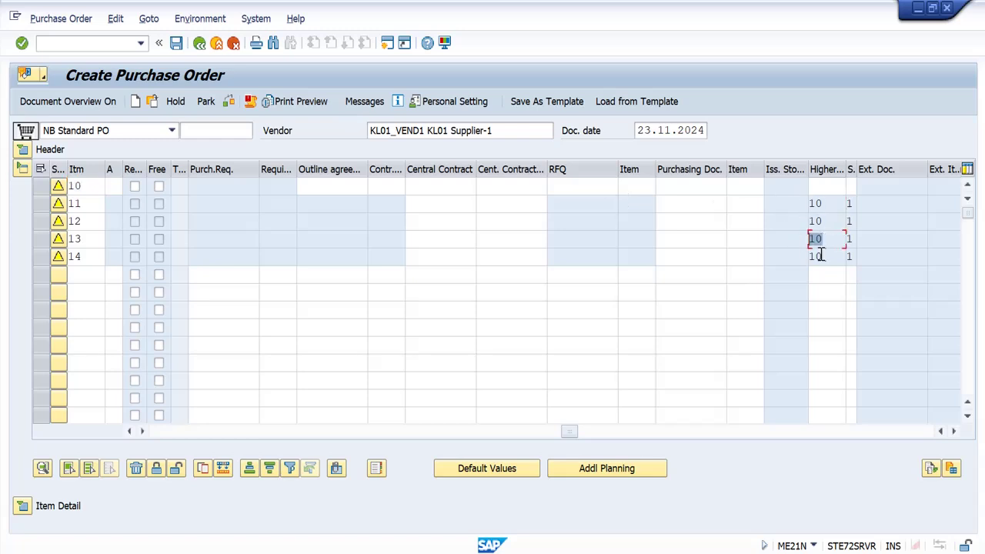
double_click(817, 257)
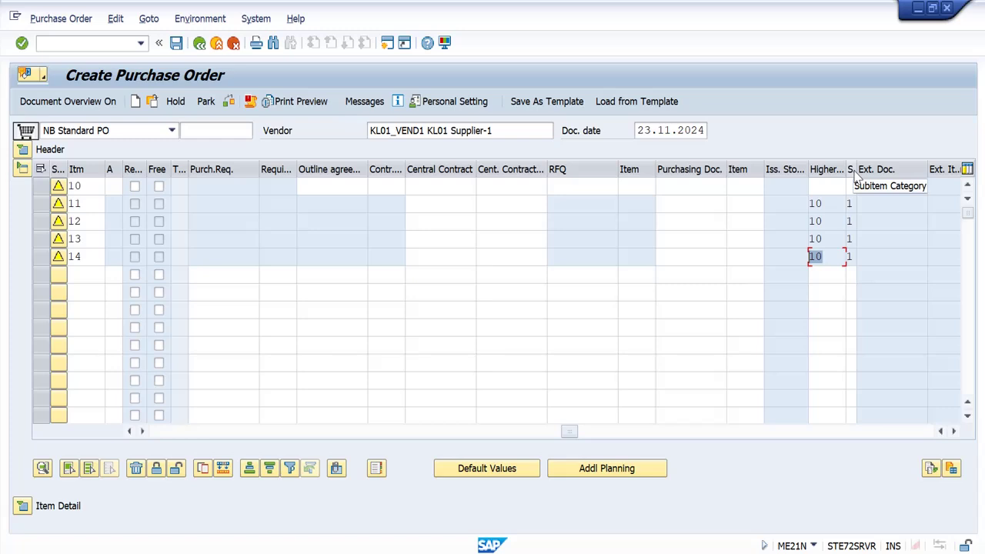
- Look up the possible subitem categories for variant item 11 and close the value list
left_click(851, 203)
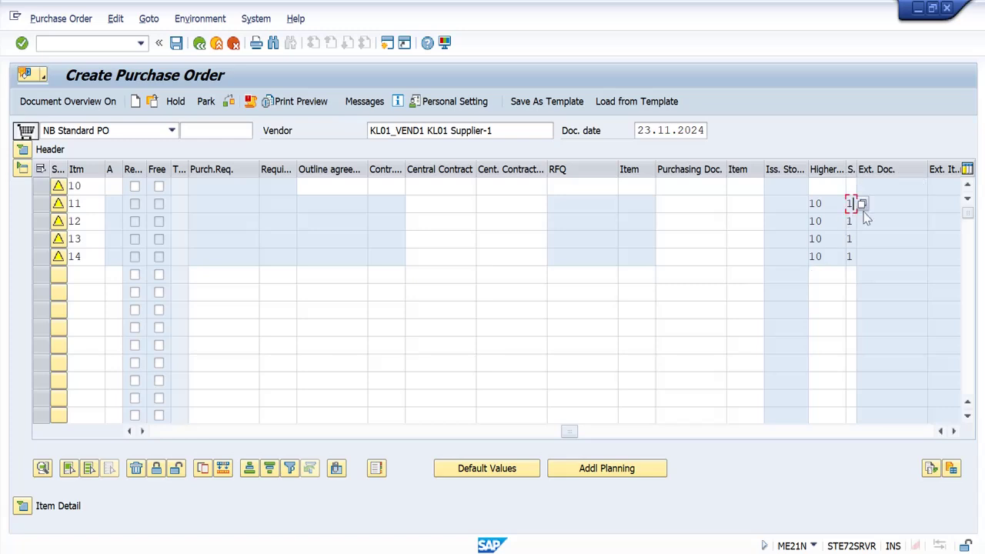
left_click(862, 203)
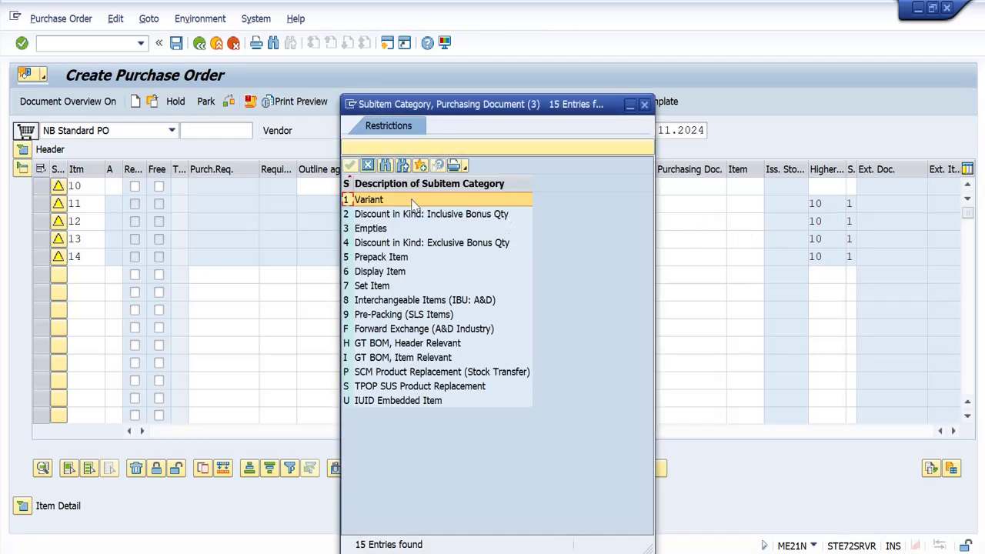
left_click(370, 166)
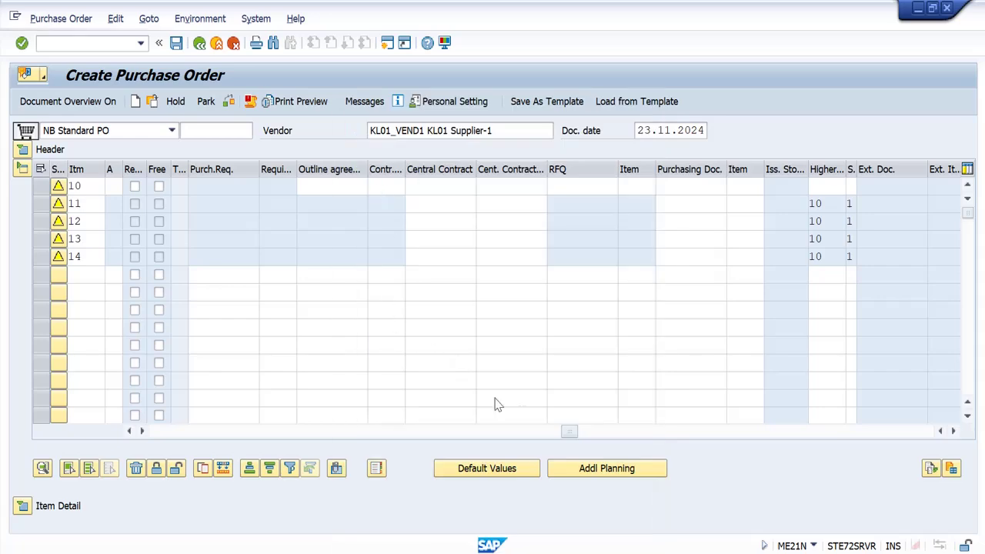
- Save the purchase order and display the saved standard PO
left_click(177, 43)
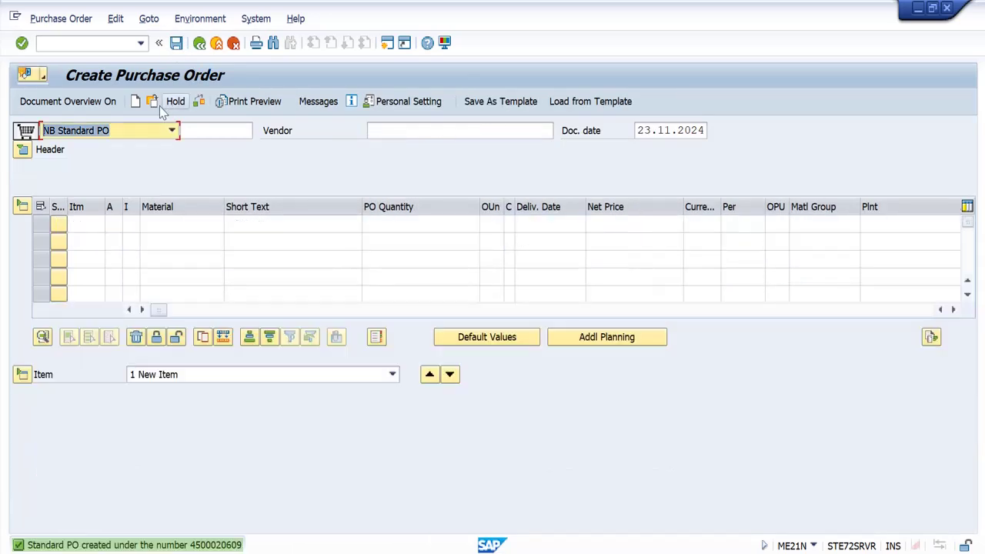
left_click(157, 106)
key("Return")
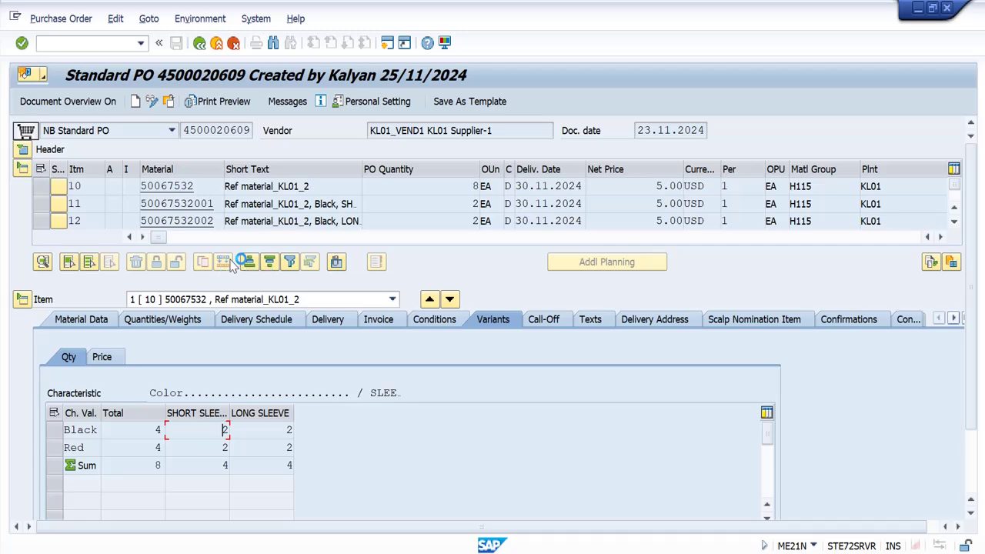
- Switch to the Change Value Scale session and display value scale VS_KL01 for the characteristic COLOR
mouse_move(739, 492)
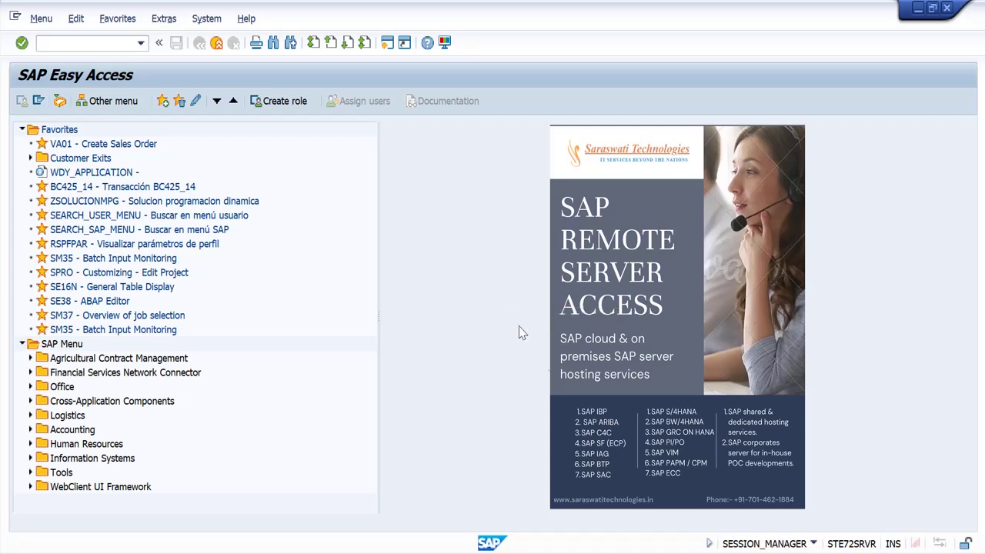
mouse_move(573, 553)
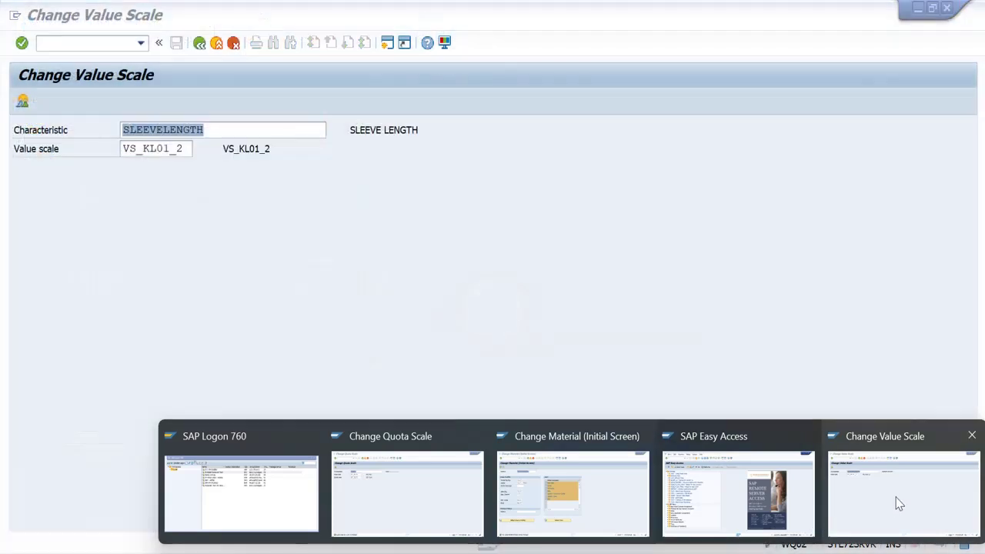
left_click(899, 505)
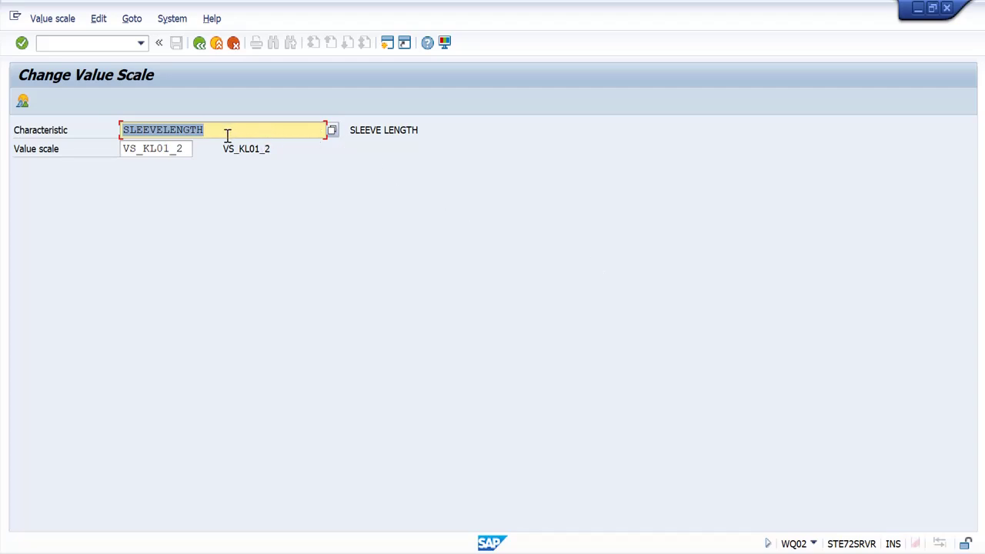
type("C")
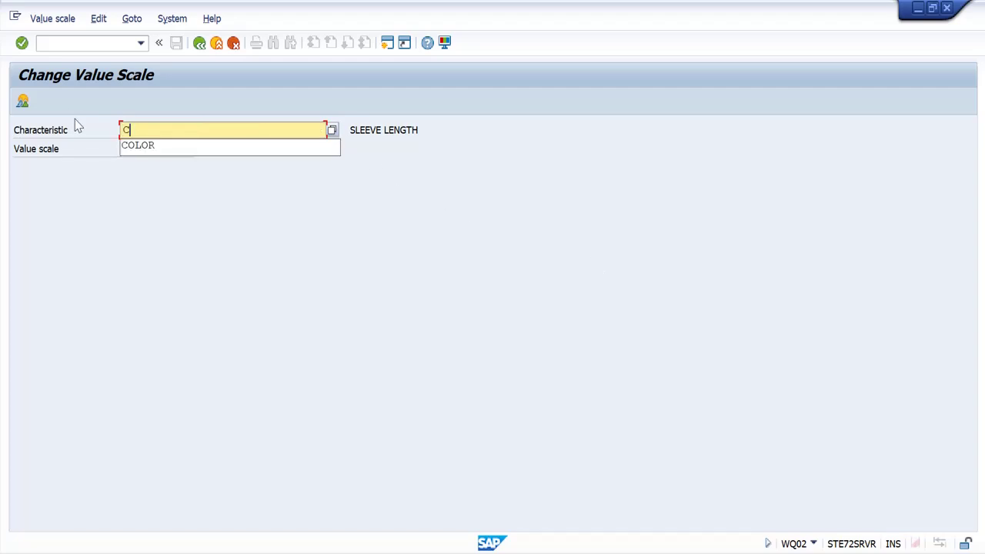
left_click(135, 145)
key("Tab")
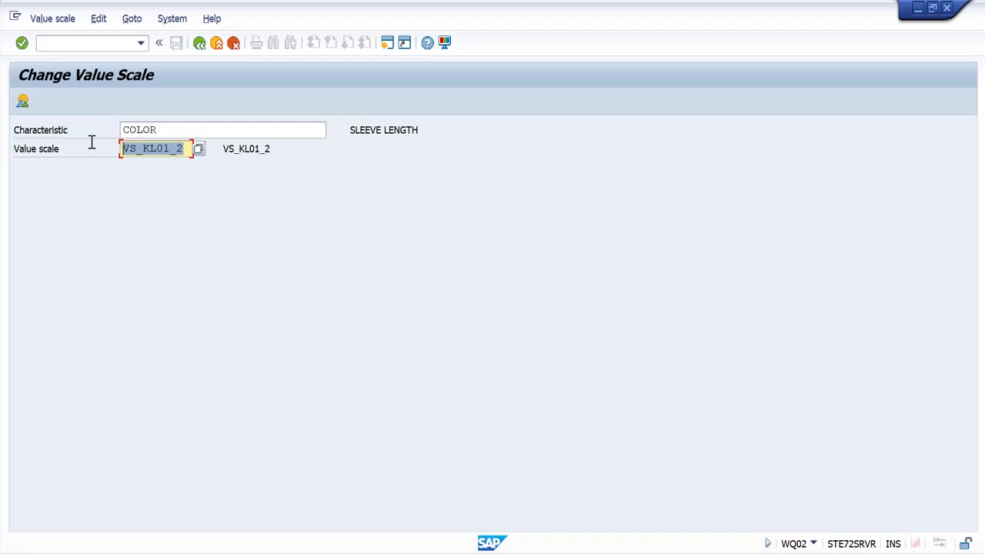
key("BackSpace")
key("Down")
key("Return")
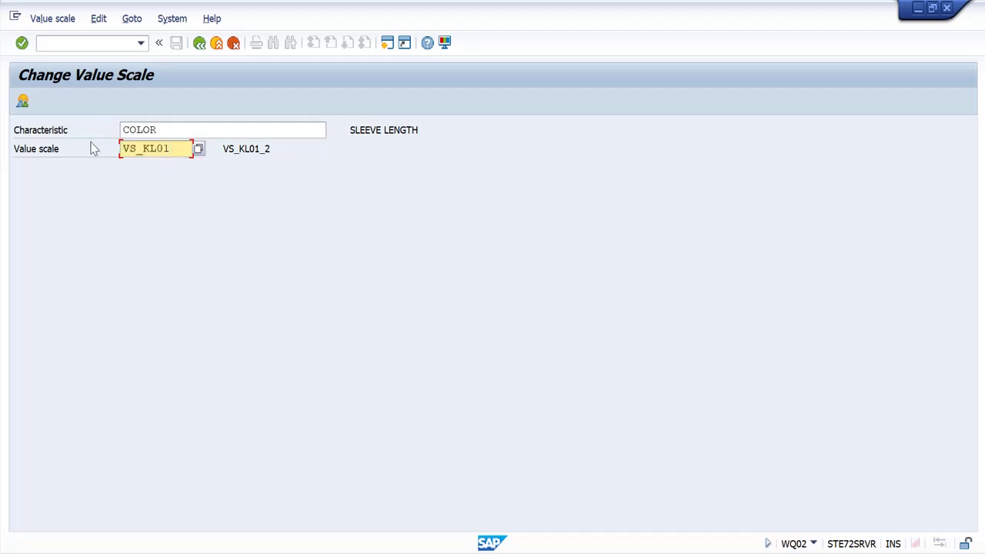
key("Return")
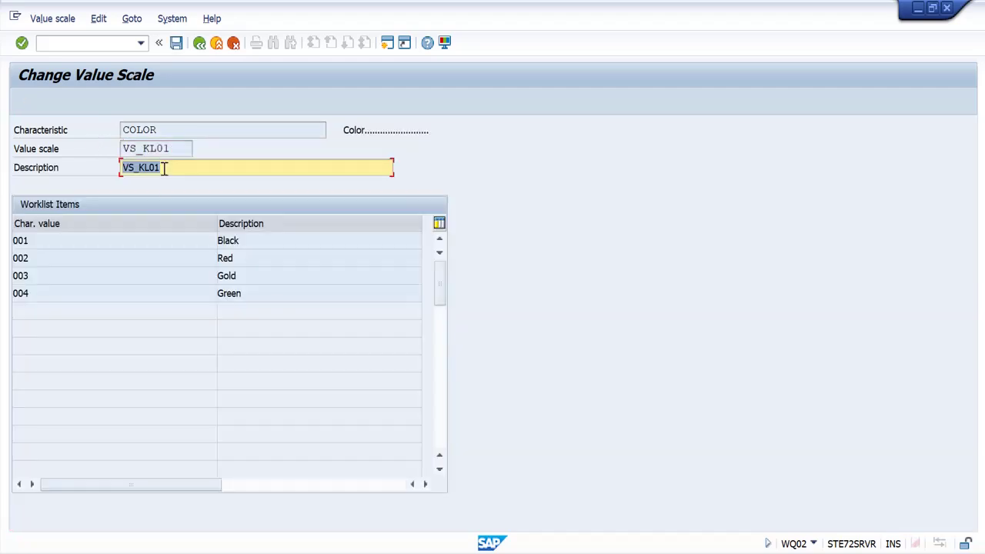
left_click_drag(159, 132, 109, 130)
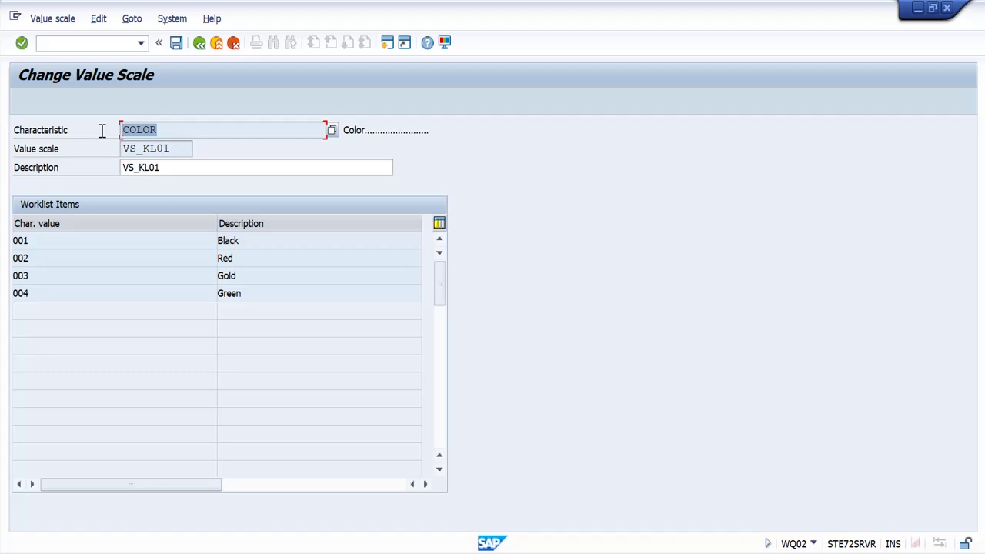
- Open transaction WQ01 in a new session and look at the entry fields for creating a value scale
left_click(52, 18)
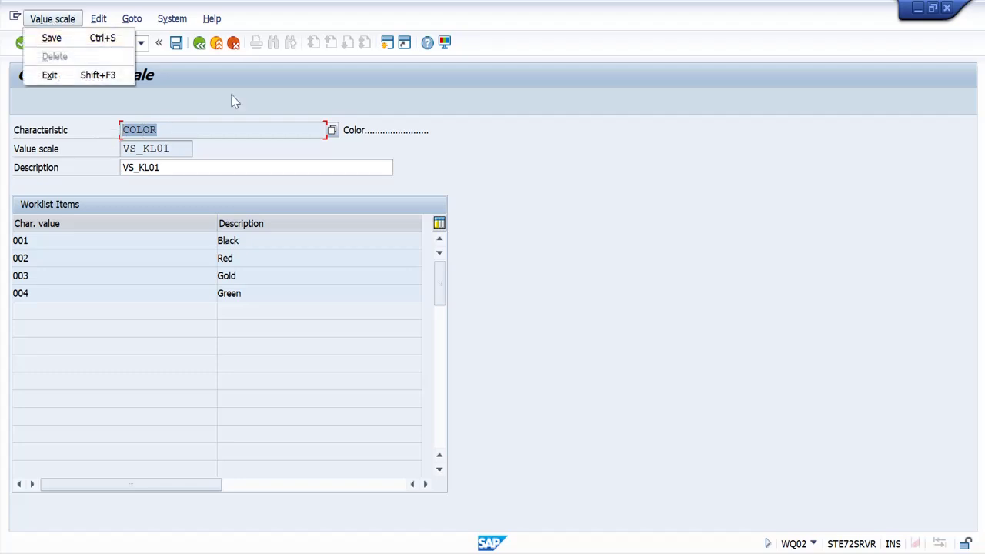
left_click(184, 66)
left_click(109, 49)
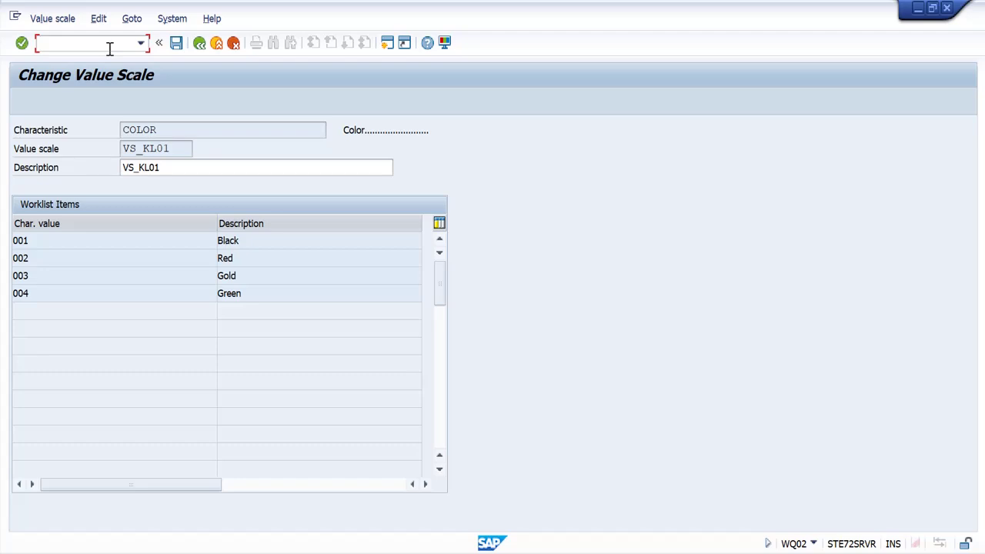
type("/OWQ01")
key("Return")
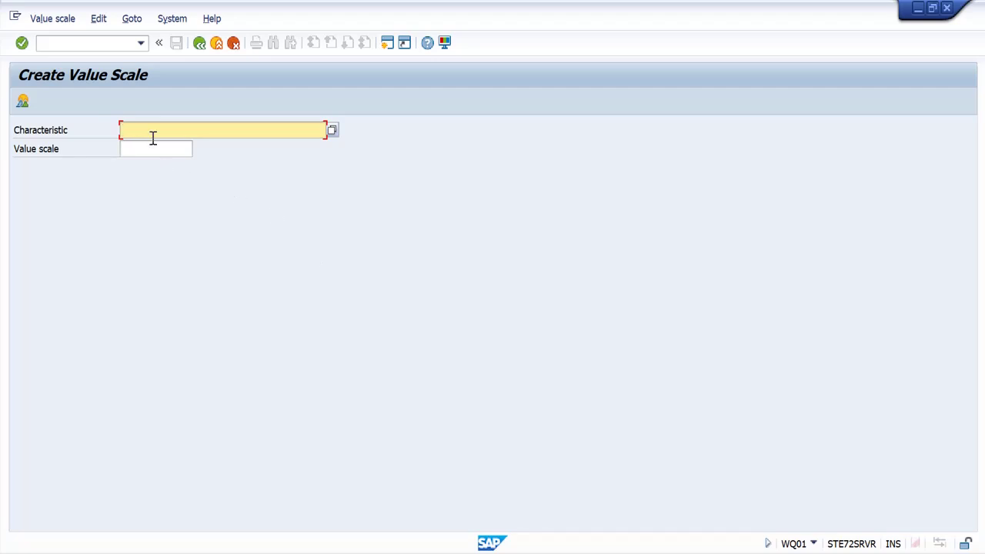
left_click(150, 149)
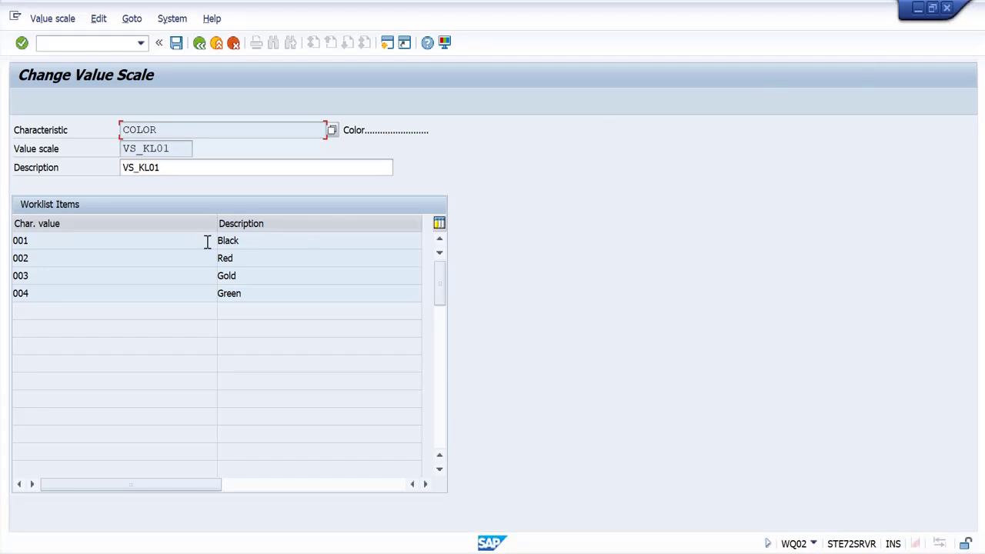
- Leave the COLOR value scale and display value scale VS_KL01_2 for the characteristic SLEEVELENGTH
left_click_drag(166, 131, 104, 127)
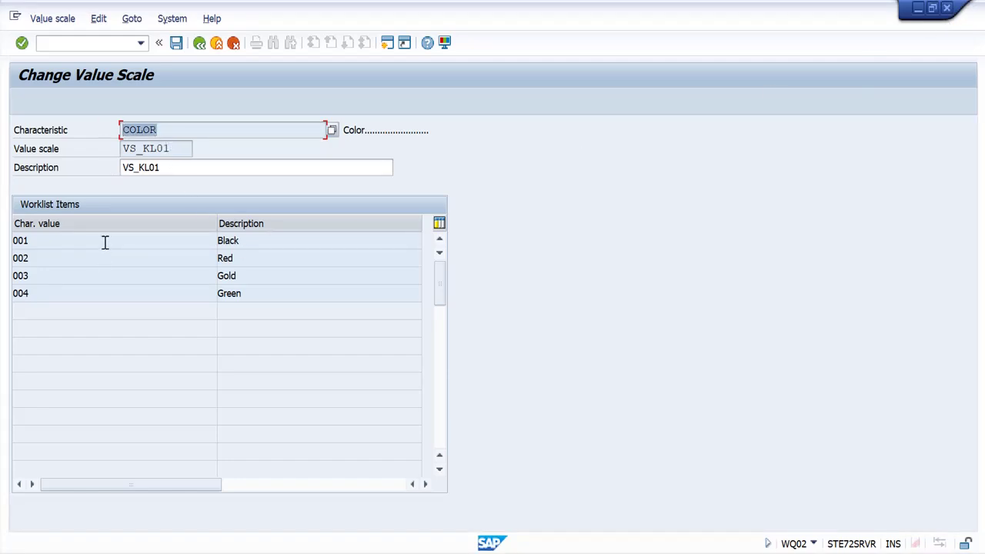
left_click(199, 42)
type("S")
left_click(192, 146)
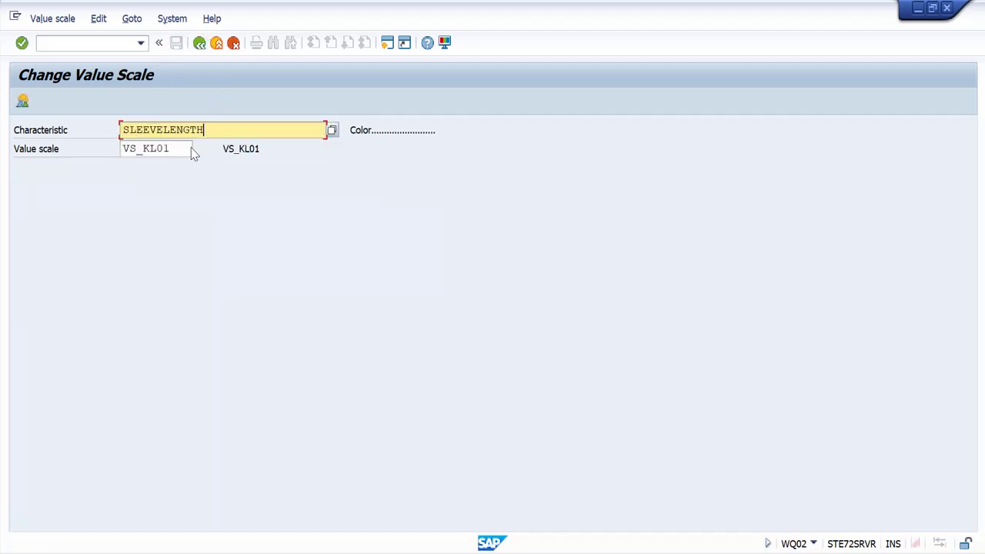
left_click(183, 148)
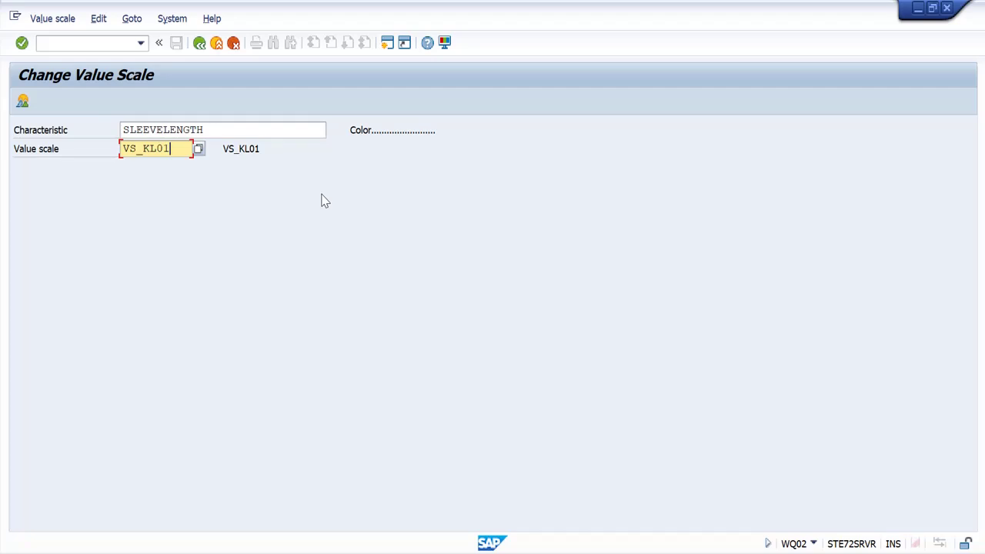
type("_")
key("Down")
key("Return")
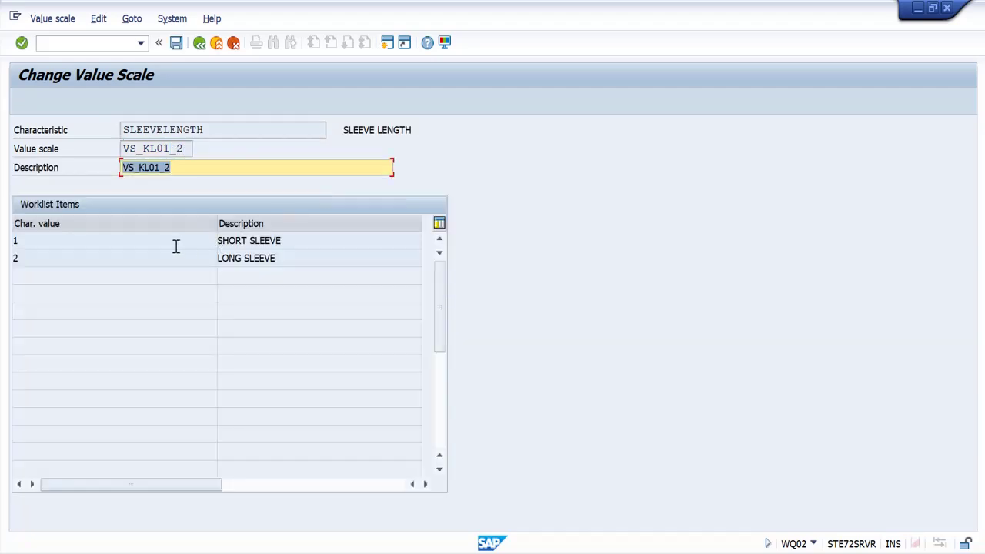
- Examine the characteristic values and descriptions in the sleeve-length value scale, and return to the value scale selection
left_click(176, 246)
left_click(189, 259)
left_click(262, 238)
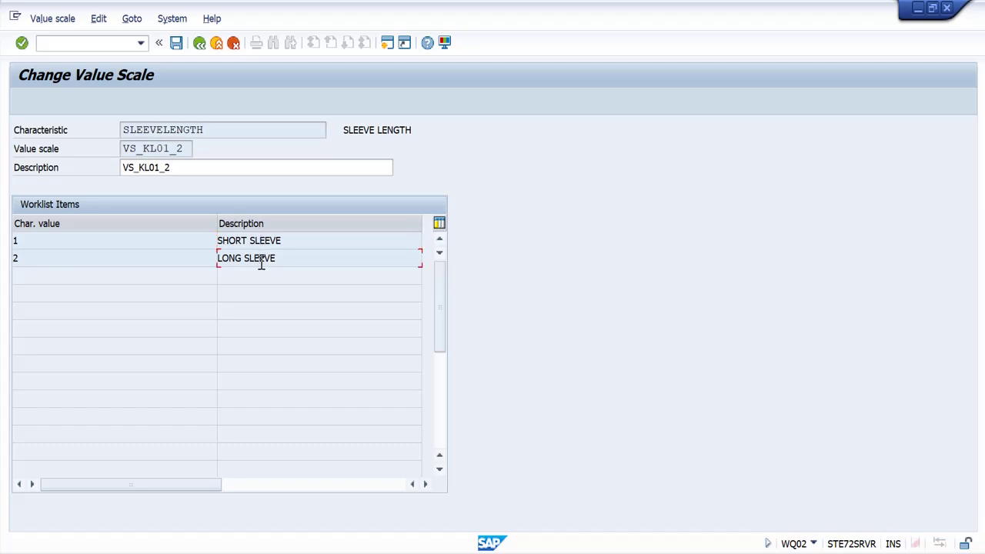
left_click(199, 45)
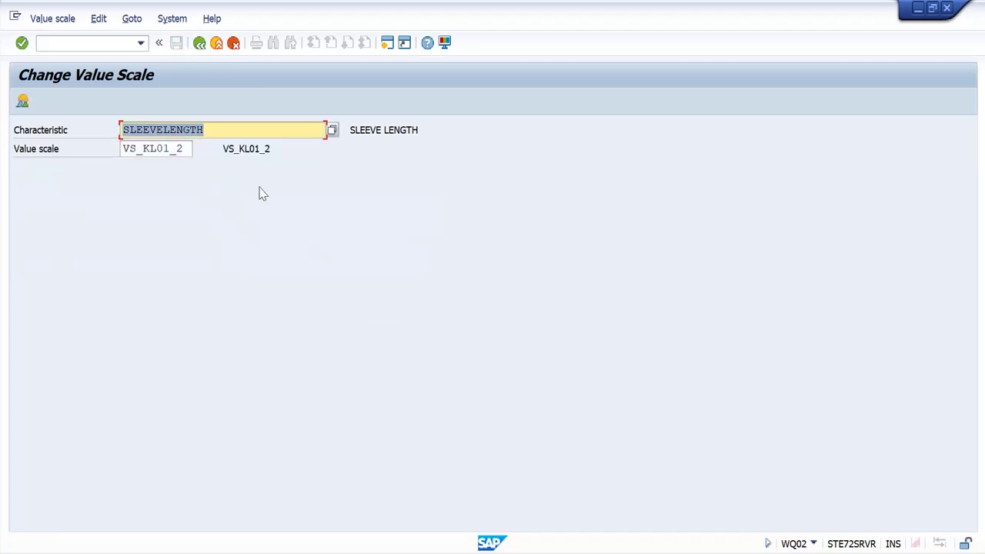
- Switch to the Change Quota Scale session and display quota scale QS_KL01 for COLOR with value scale VS_KL01
mouse_move(688, 544)
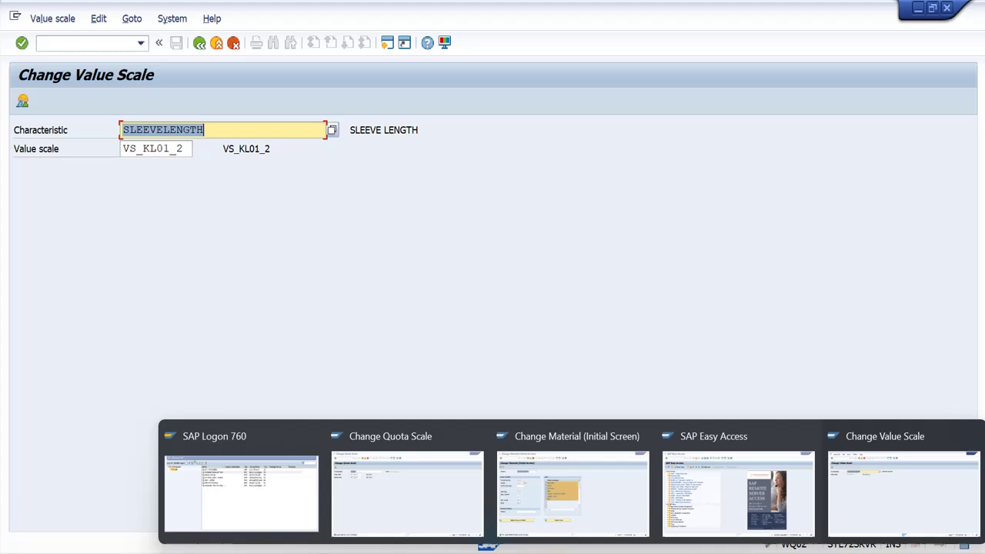
left_click(432, 493)
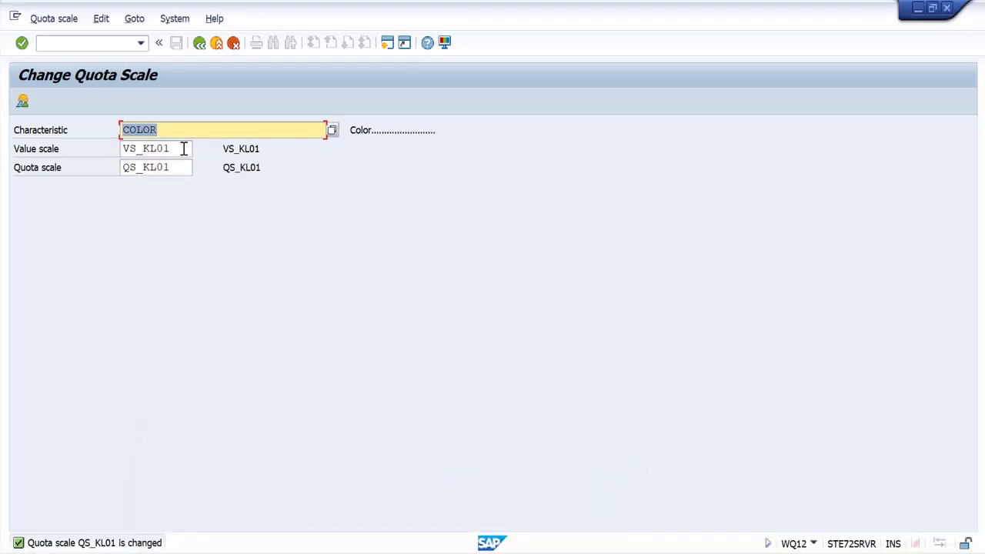
left_click(185, 131)
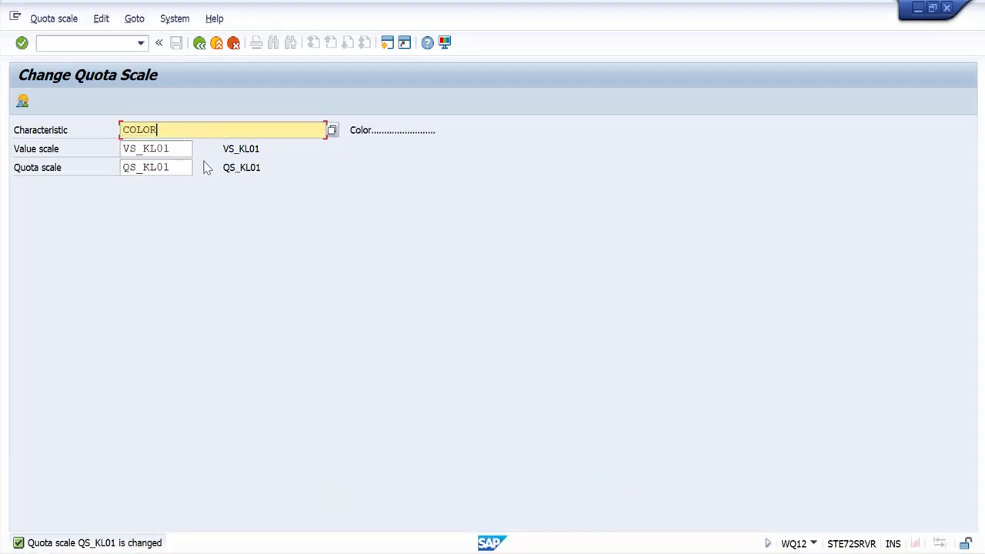
left_click(180, 148)
left_click(180, 167)
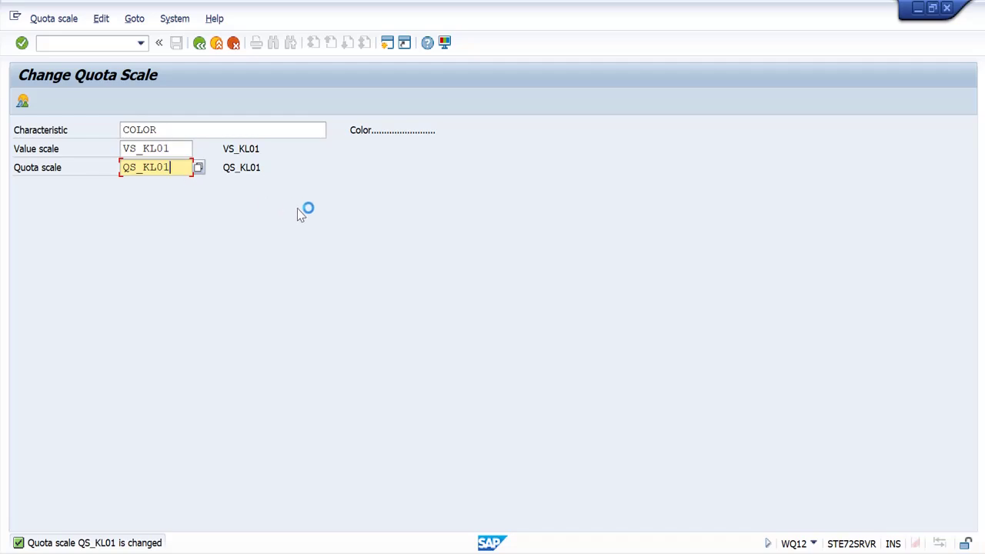
left_click(175, 150)
left_click_drag(176, 149, 105, 150)
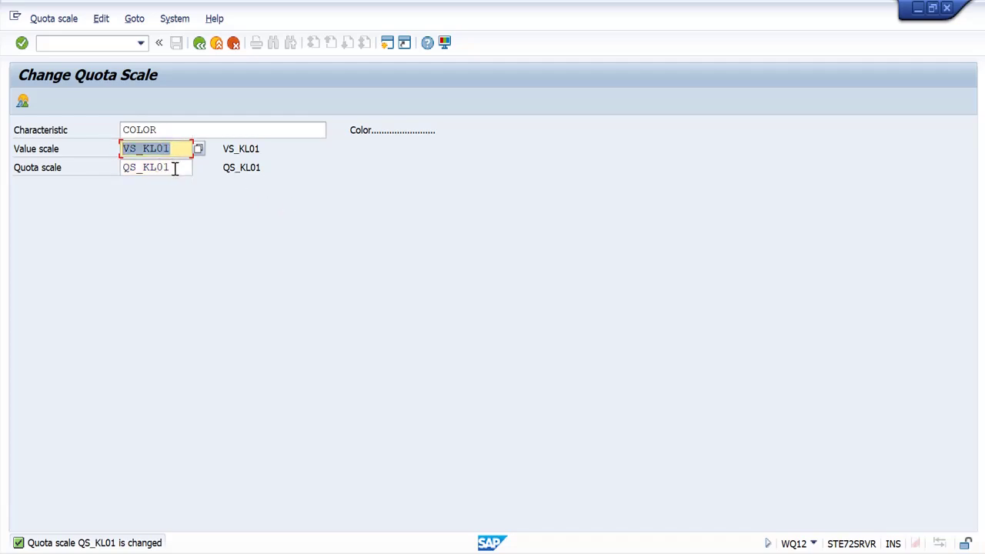
left_click_drag(176, 168, 89, 167)
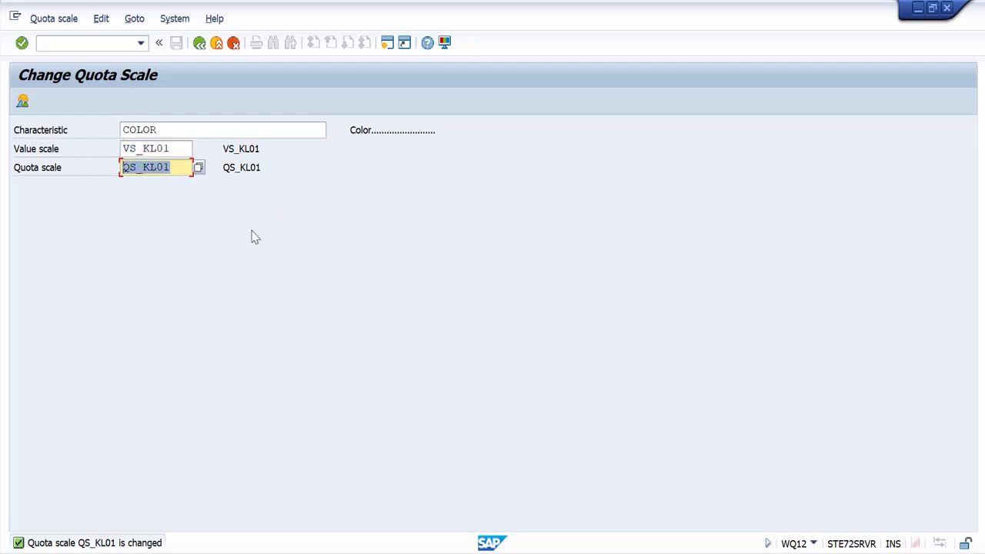
left_click(179, 170)
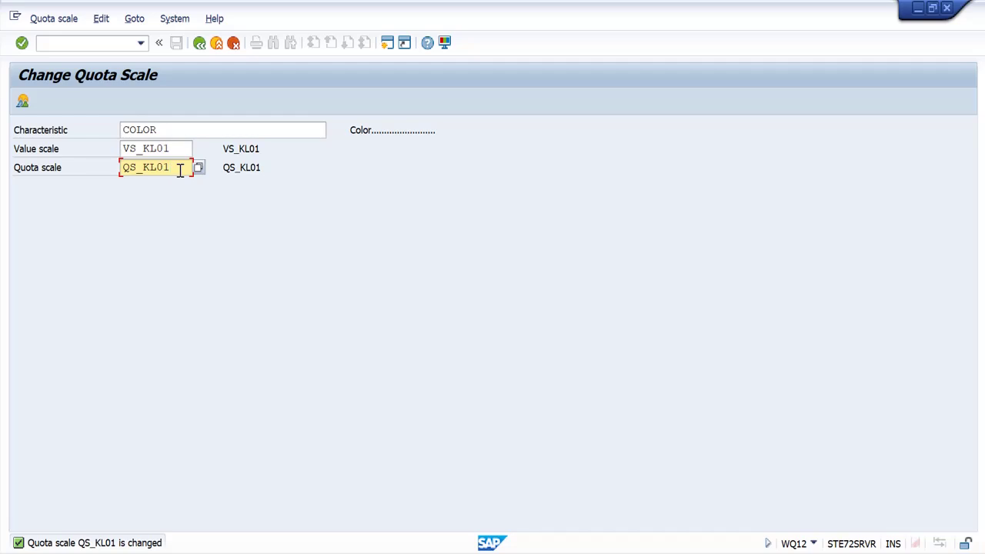
key("Return")
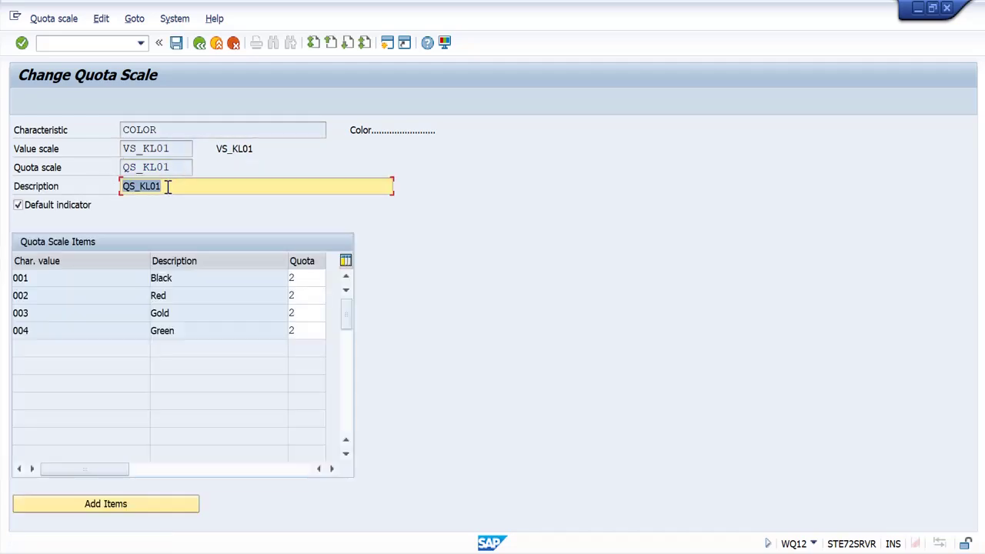
- Examine the description of the COLOR quota scale and the quotas for Black, Red, Gold and Green
left_click(167, 187)
left_click(306, 279)
left_click(305, 299)
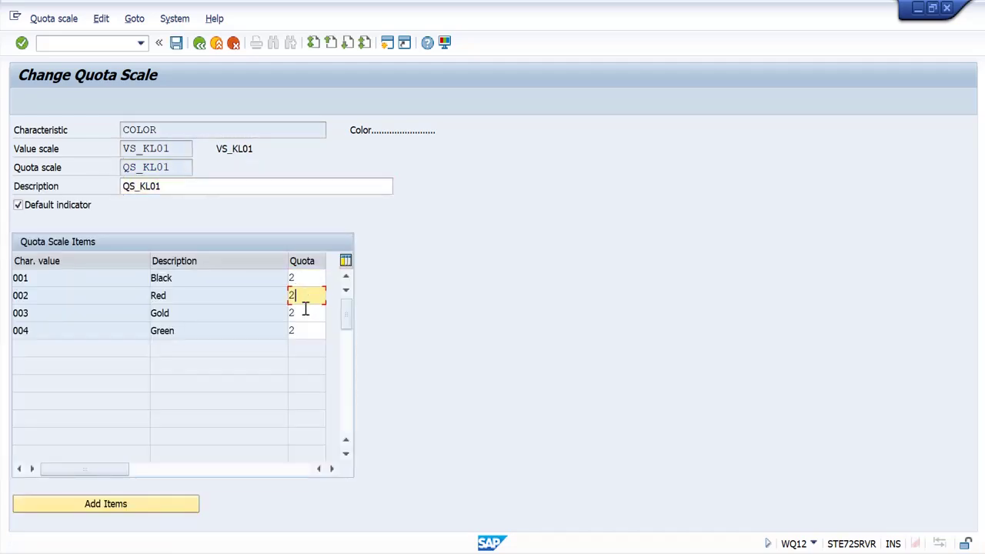
left_click(305, 311)
left_click(302, 329)
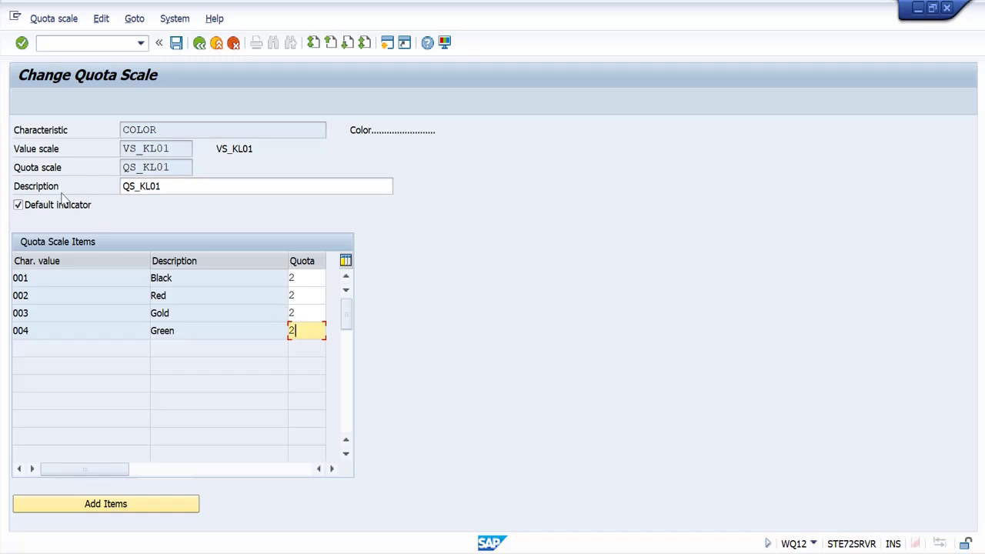
- Leave the COLOR quota scale and display quota scale QS_KL01_2 for SLEEVELENGTH with value scale VS_KL01_2
left_click(199, 43)
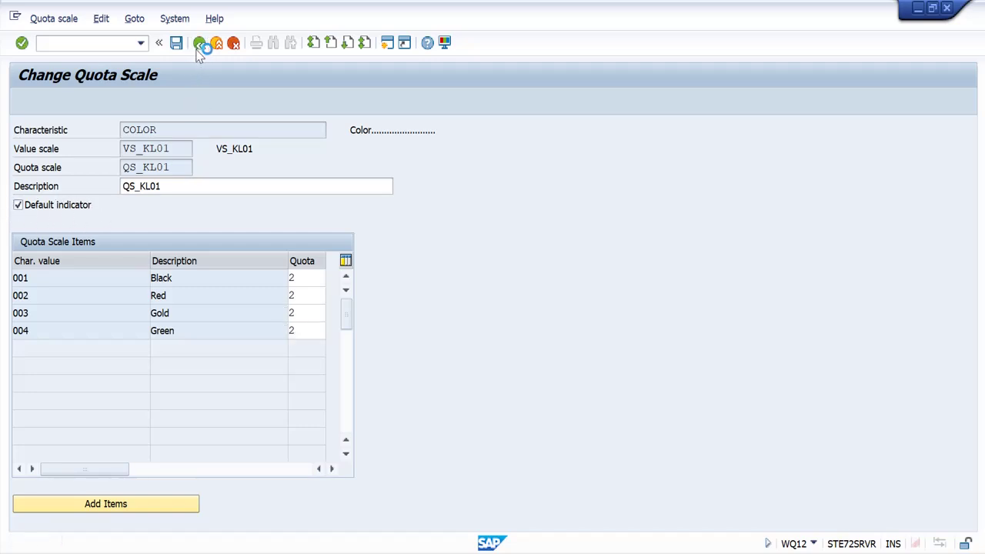
type("S")
left_click(197, 146)
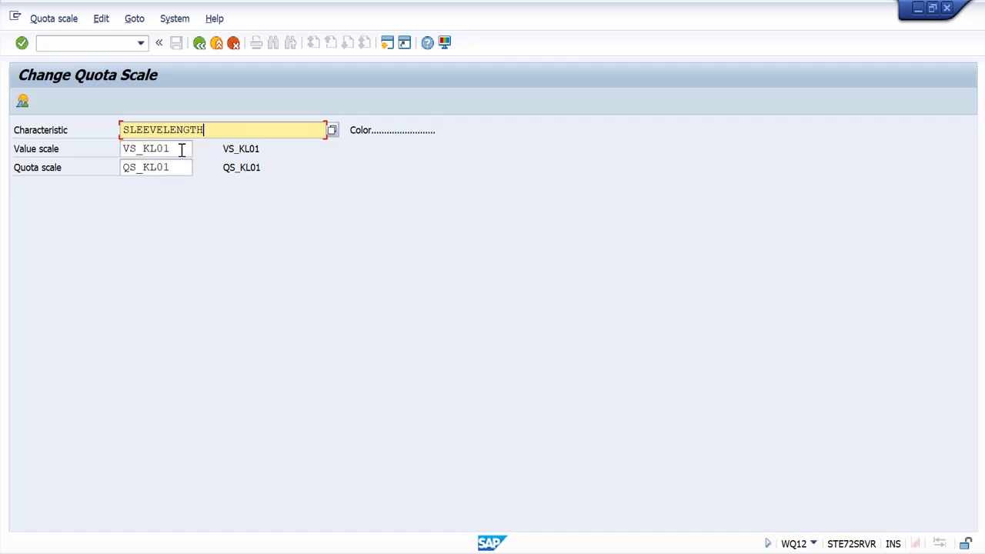
left_click(182, 149)
type("_")
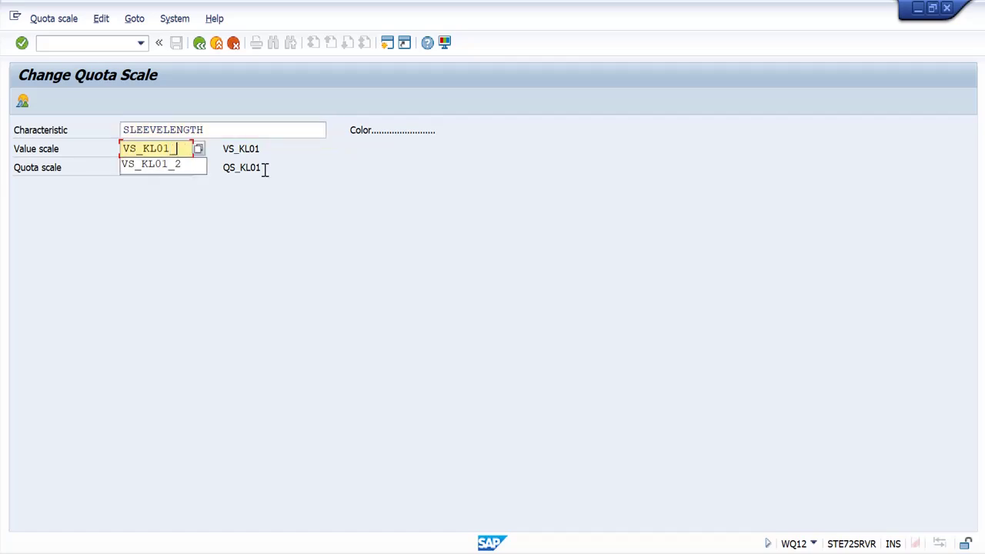
type("2")
key("Tab")
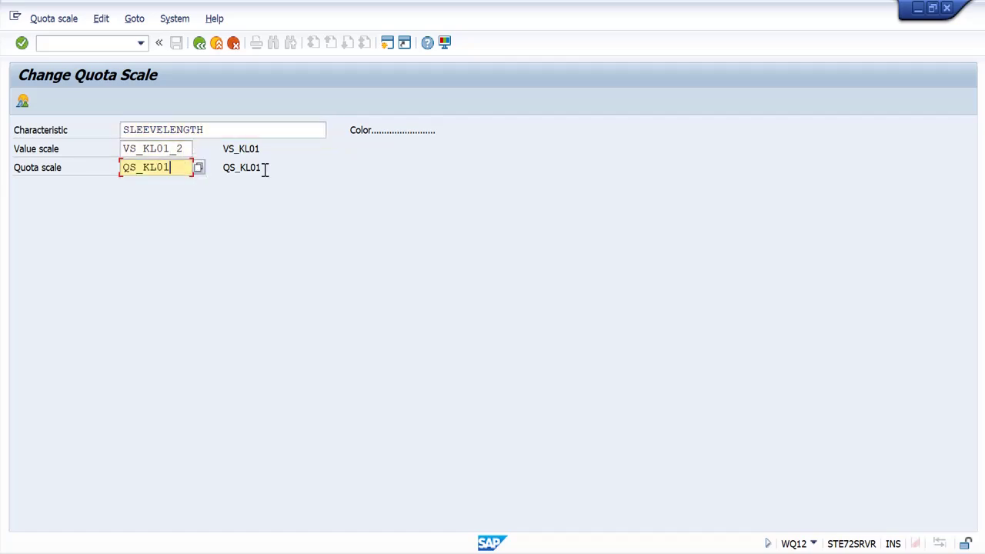
type("_2")
left_click_drag(177, 168, 52, 174)
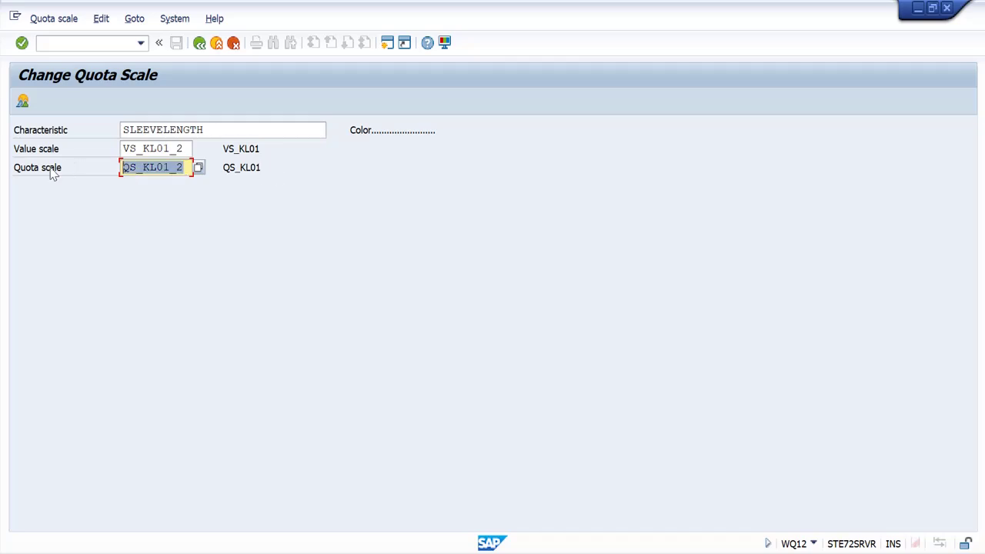
key("Return")
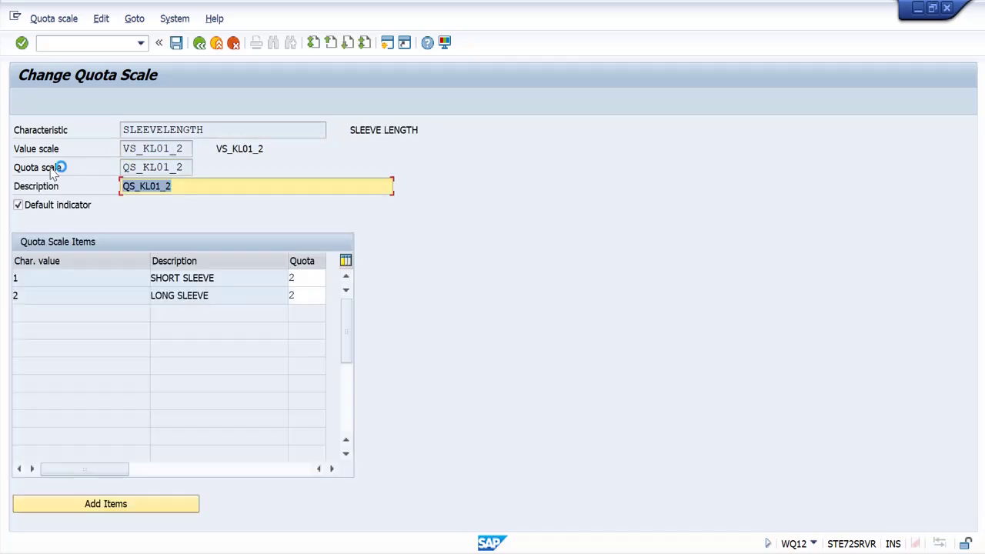
- Examine the quotas for SHORT SLEEVE and LONG SLEEVE, and return to the quota scale selection
left_click(292, 277)
left_click(304, 295)
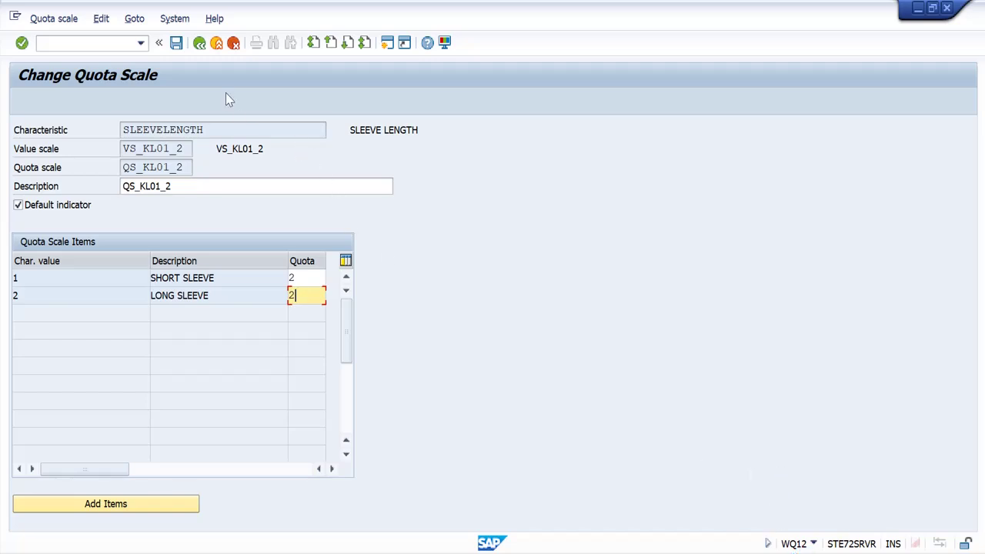
left_click(198, 43)
- Switch to the SAP Easy Access session and start a new purchase order with transaction ME21N
mouse_move(645, 551)
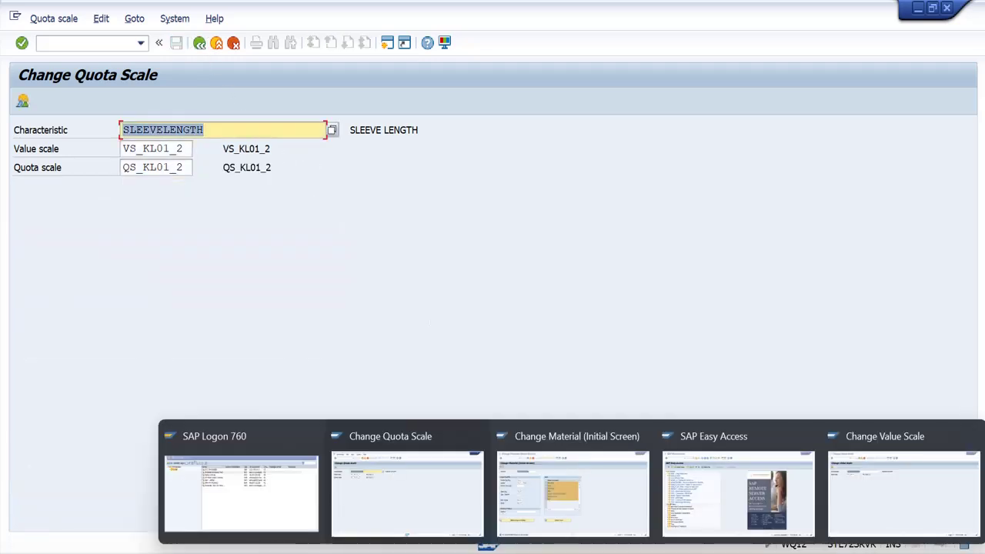
left_click(705, 510)
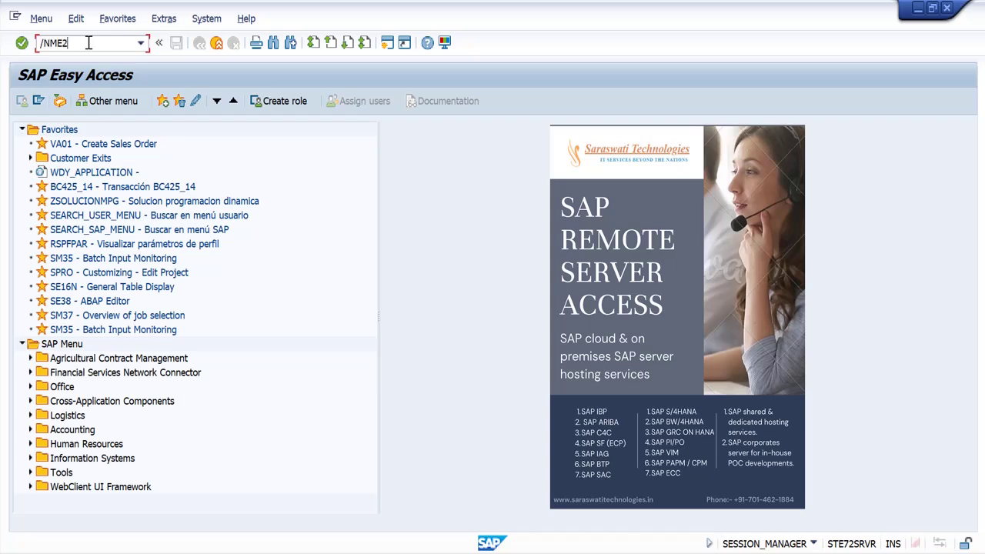
left_click(88, 43)
type("/NME21N")
key("Return")
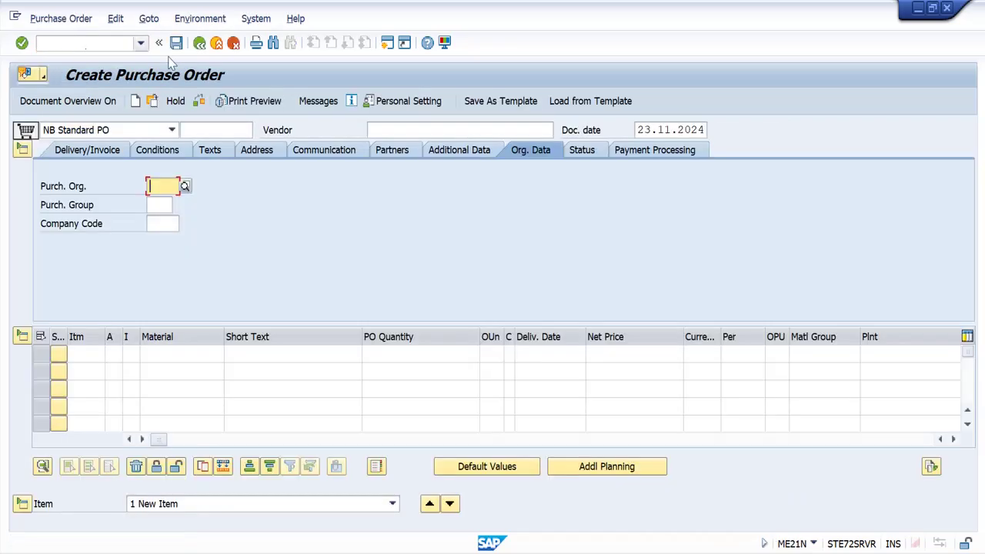
- Set the order's vendor to KL01_VEND1, purchasing organization to KL01, purchasing group to 000 and company code to KL01
left_click(406, 129)
key("Down")
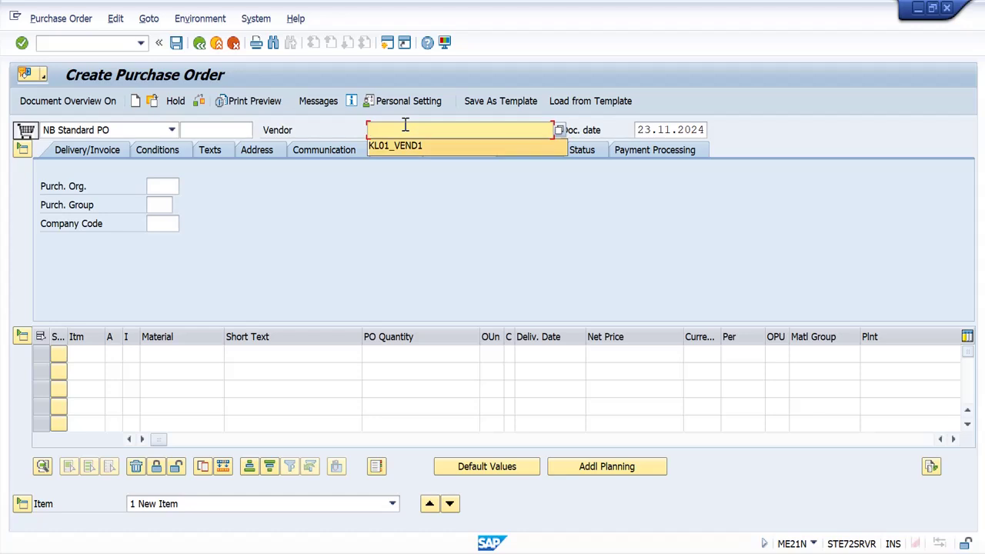
key("Return")
key("Down")
key("Return")
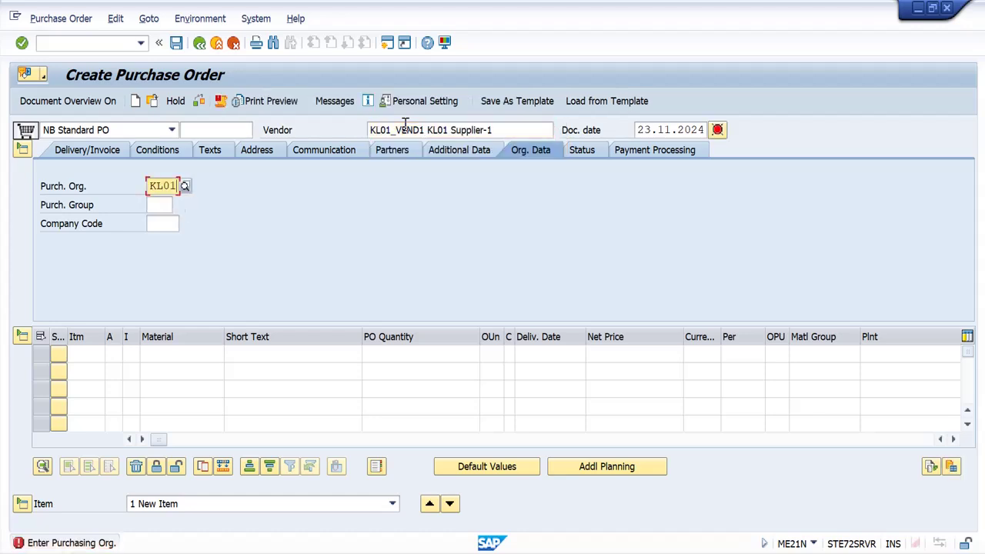
key("Tab")
key("Down")
key("Return")
key("Tab")
key("Down")
key("Return")
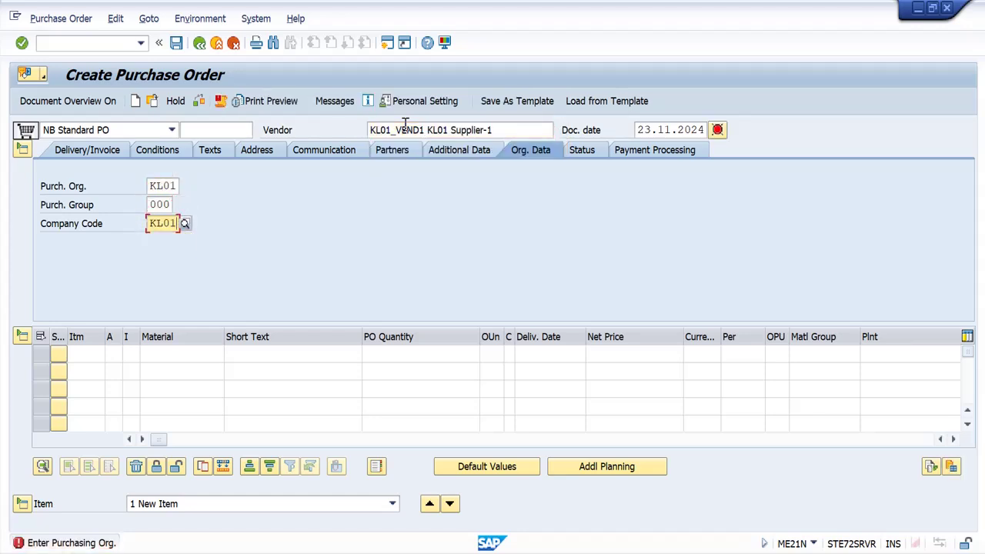
key("Return")
- Add generic material 50067532 as the first order item with a PO quantity of 10
key("Tab")
key("Down")
key("Down")
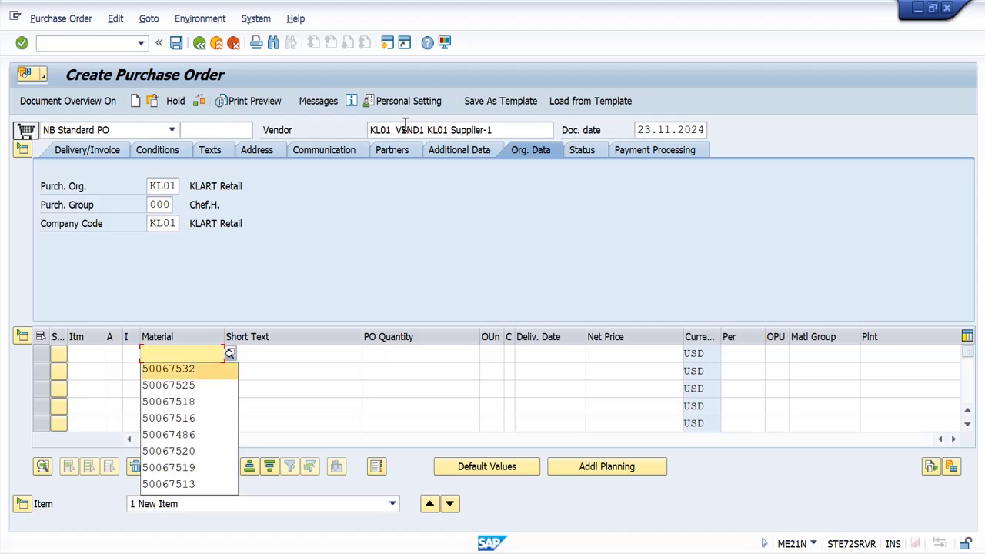
key("Return")
key("Tab")
key("Tab")
key("Down")
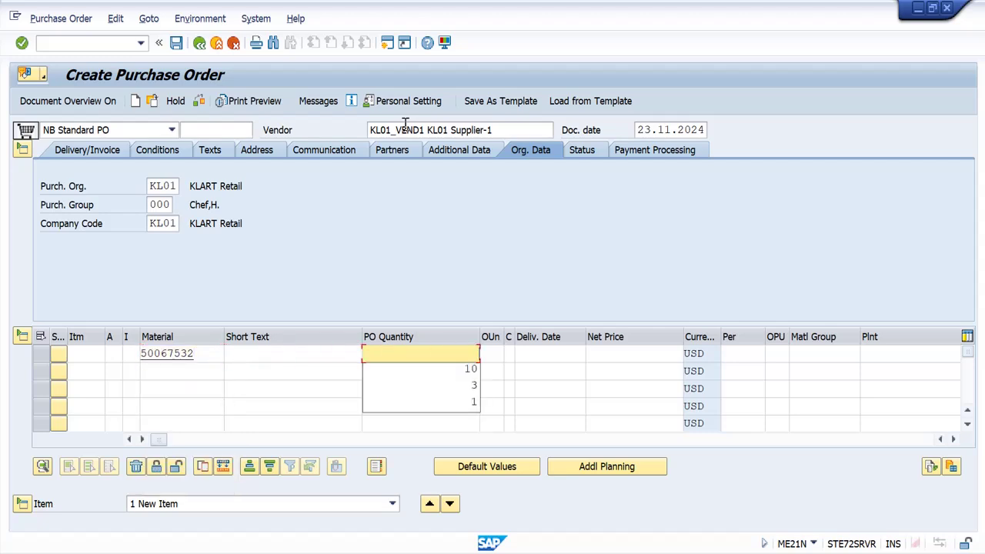
key("Down")
key("Return")
- Set the delivery date of the first order item to 30.11.2024
key("Tab")
key("Tab")
key("Down")
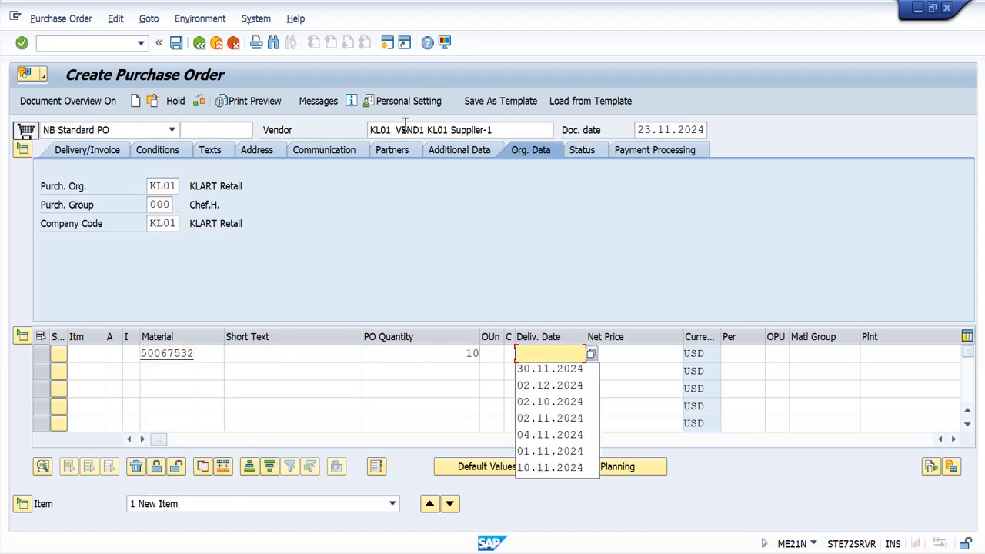
key("Down")
key("Return")
- Assign plant KL01 to the first order item and confirm the entry to load its variant matrix
key("Tab")
key("Tab")
key("Tab")
key("Tab")
key("Tab")
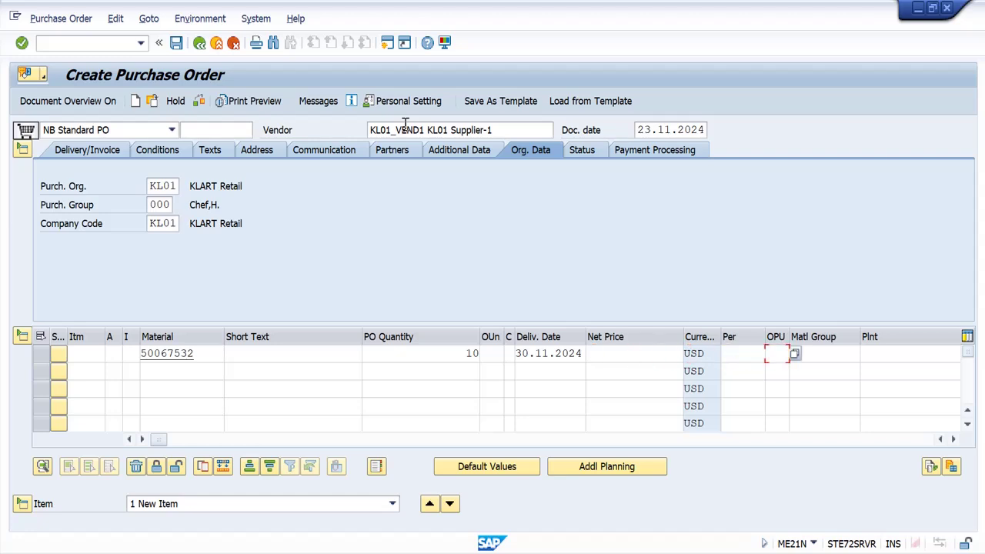
key("Down")
key("Down")
key("Return")
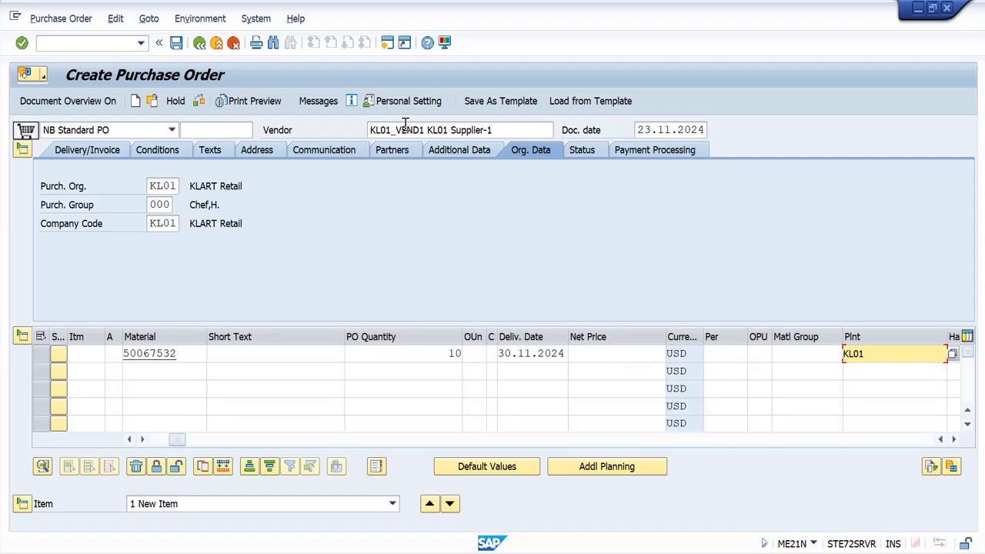
key("Return")
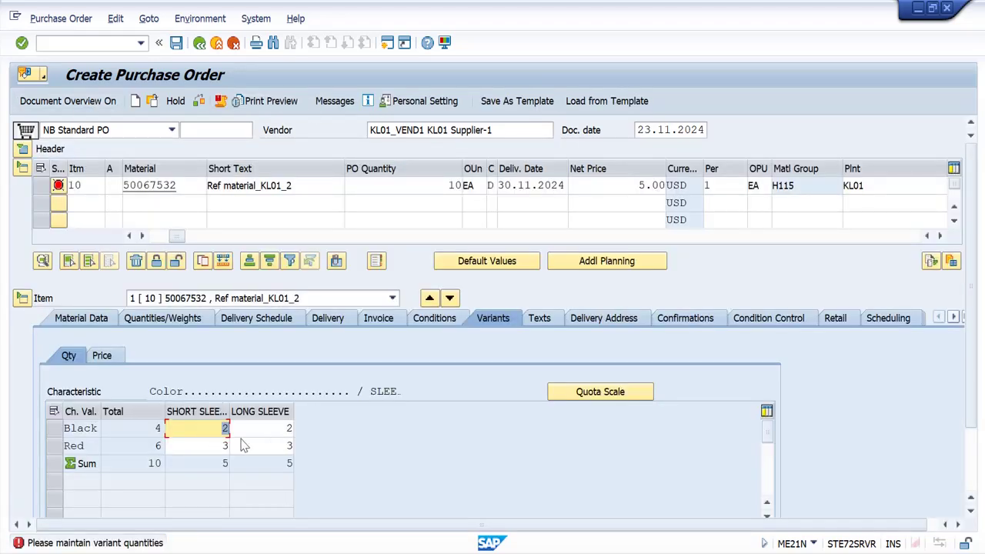
- Review the quota scale for the color and sleeve-length variants and accept the distribution of the ordered quantity
left_click(600, 392)
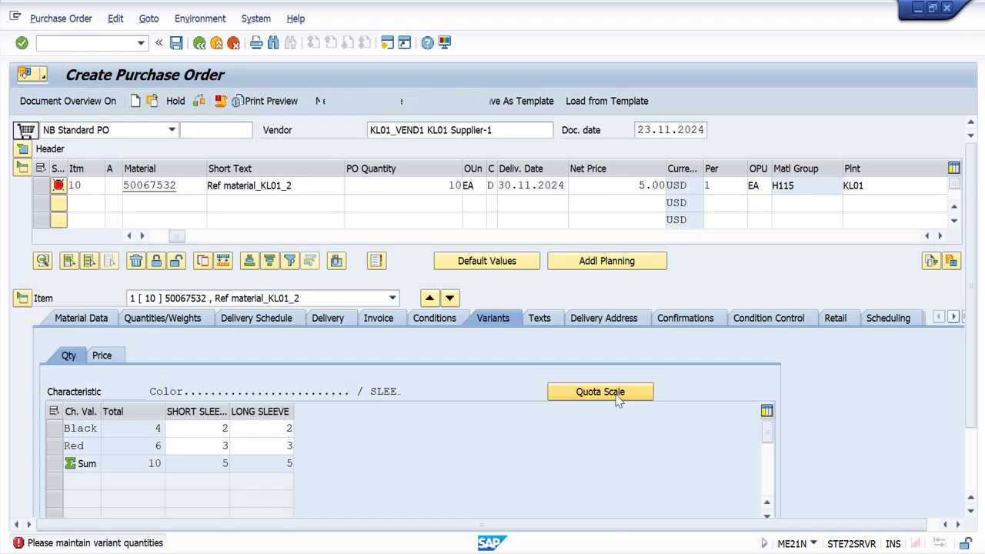
left_click(568, 541)
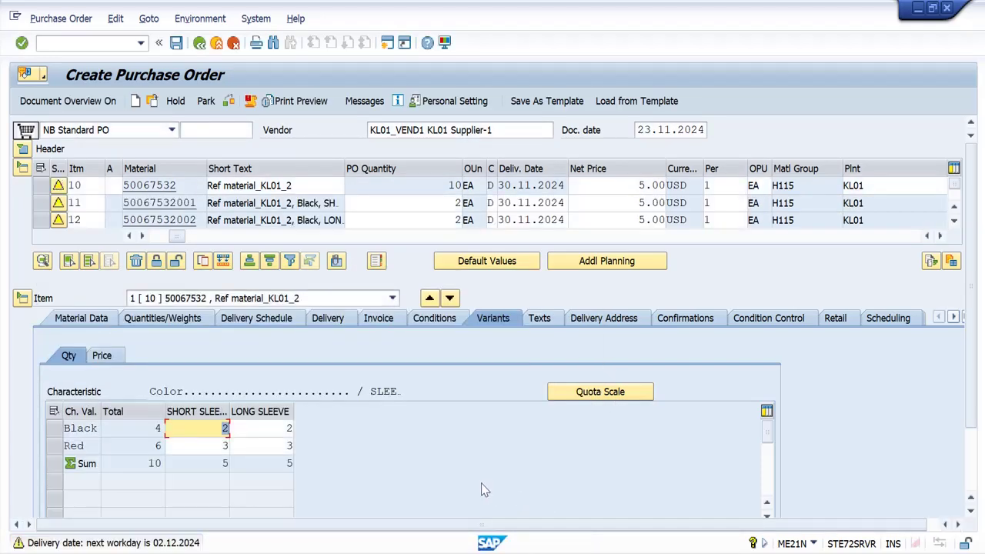
left_click(583, 394)
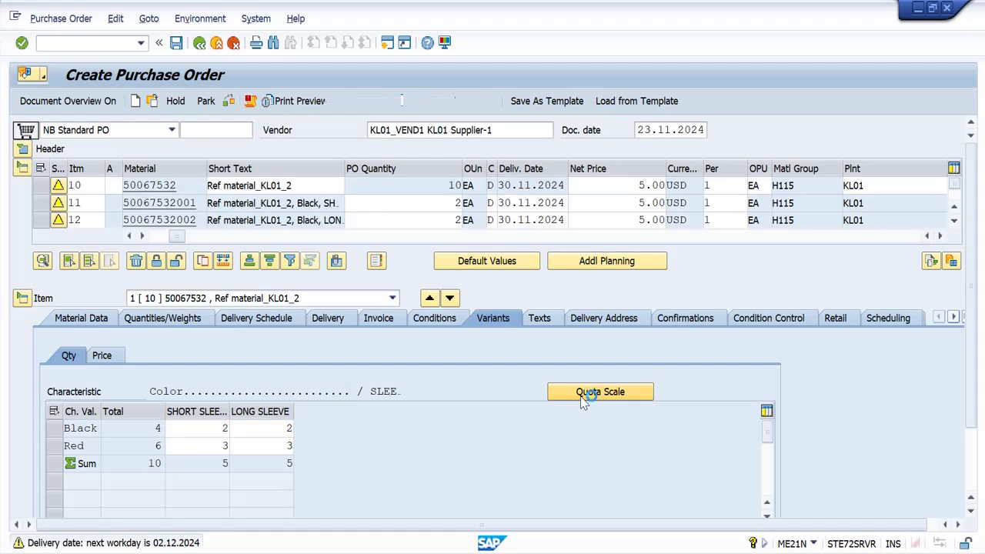
left_click(568, 542)
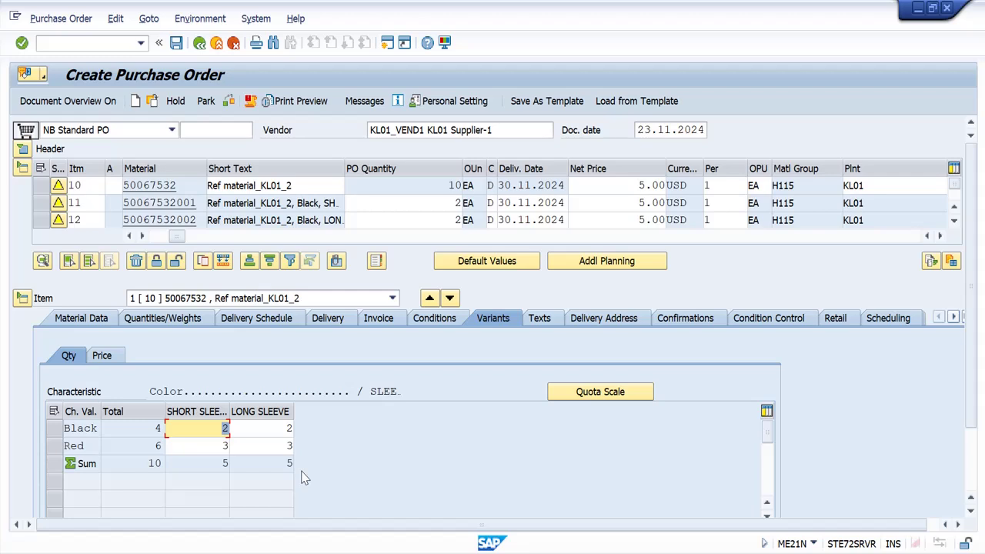
- Save the purchase order and display the saved document
left_click(177, 43)
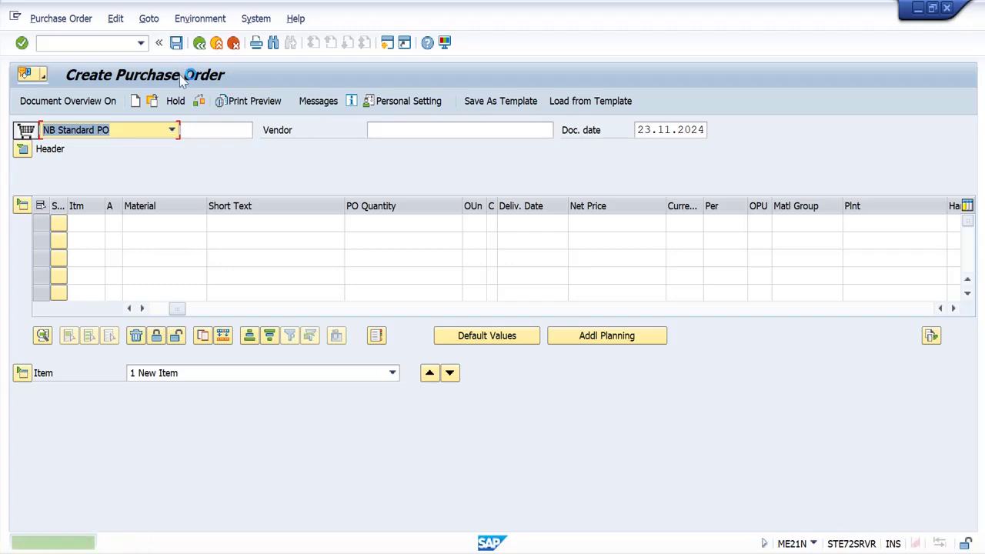
left_click(153, 102)
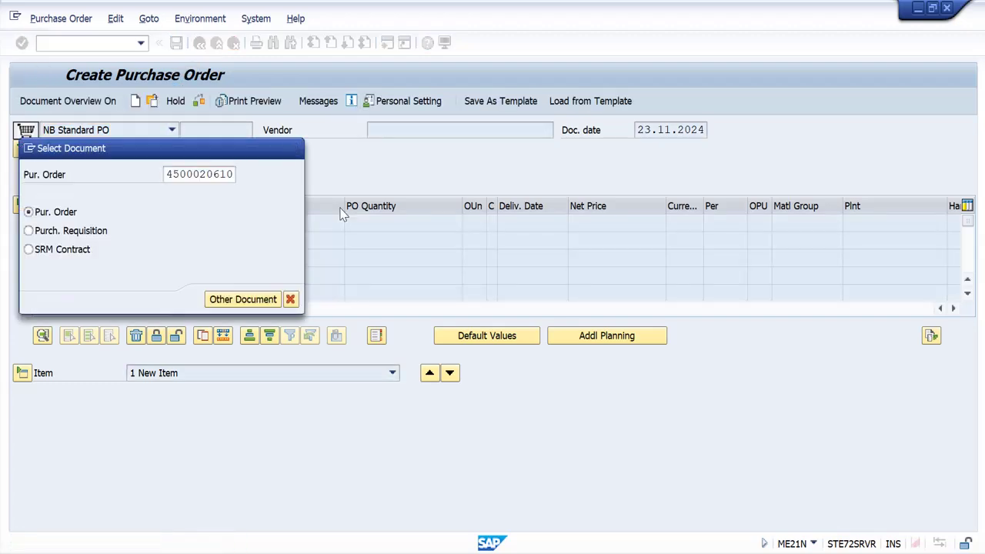
key("Return")
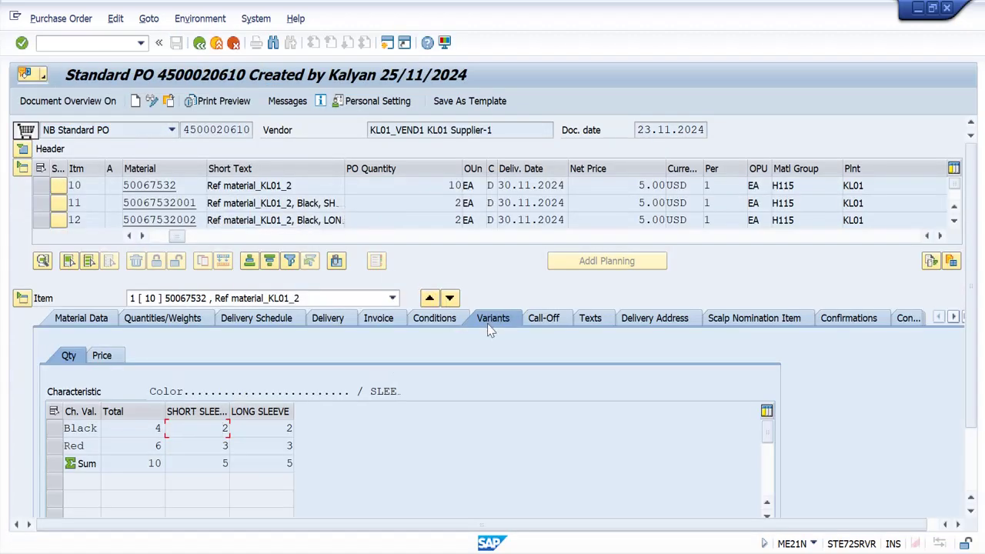
- Examine the variant details of item 10 in the saved order, including the prices and the Red variants
left_click(107, 362)
left_click_drag(136, 447, 188, 446)
key("Tab")
key("Tab")
- Collapse the item detail and examine the PO quantities of variant items 11 to 14
left_click(39, 293)
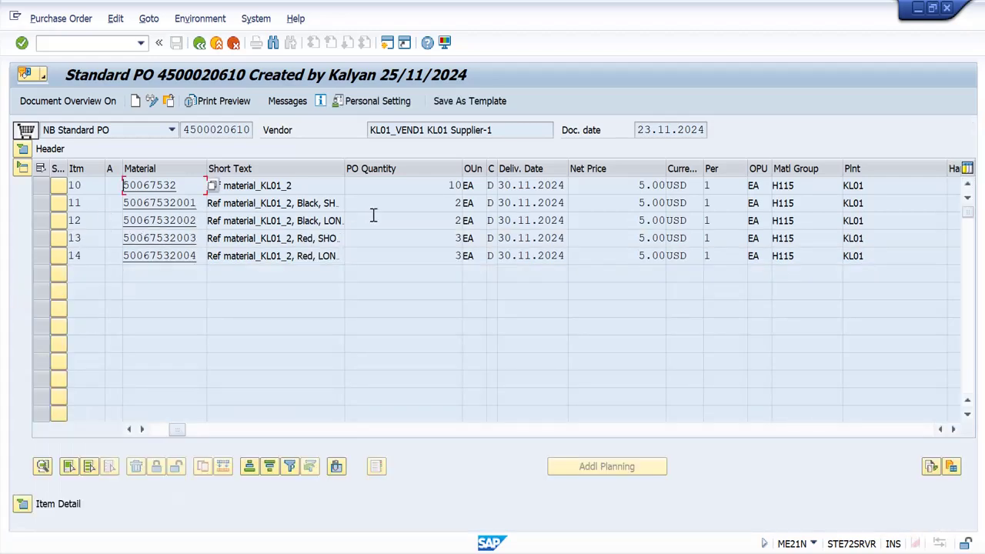
left_click(436, 205)
left_click(448, 221)
left_click(451, 240)
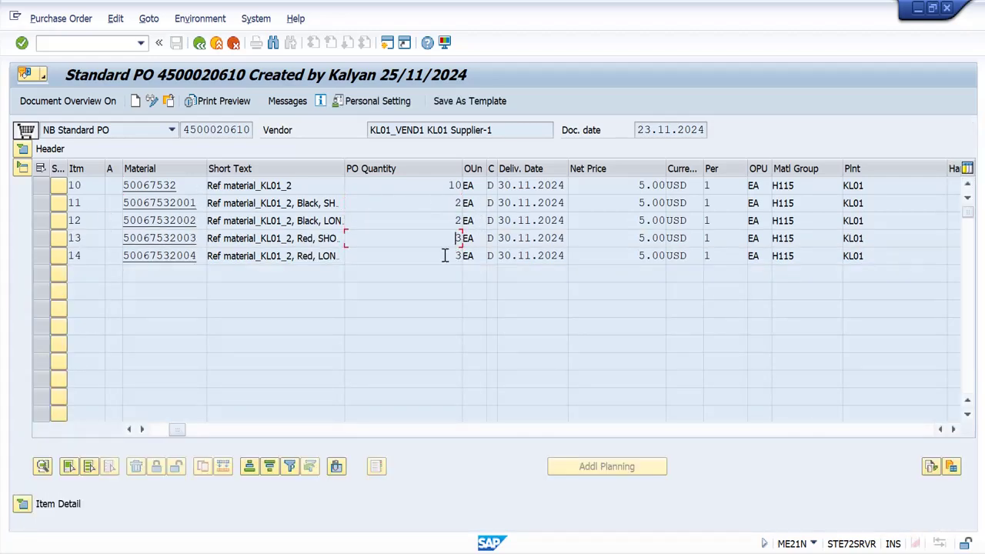
left_click(447, 256)
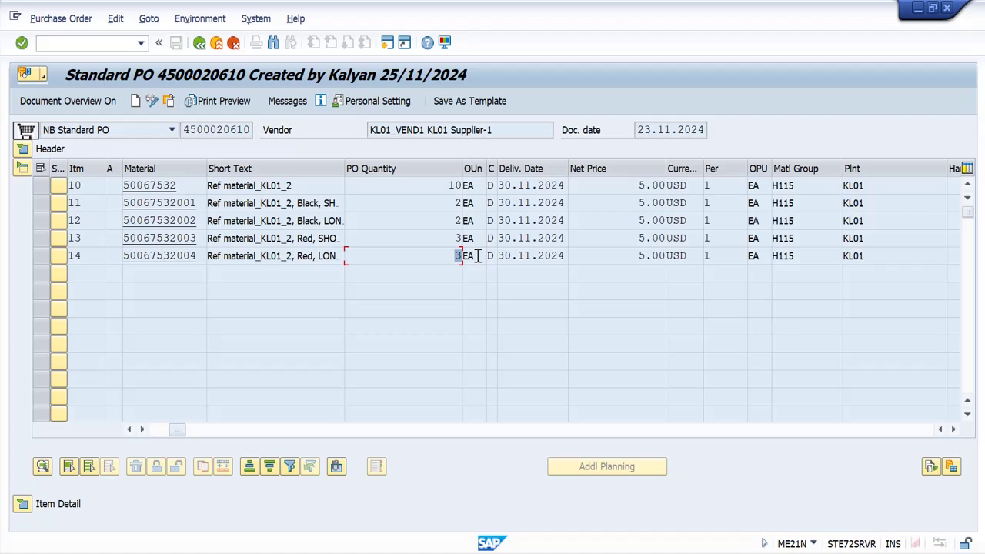